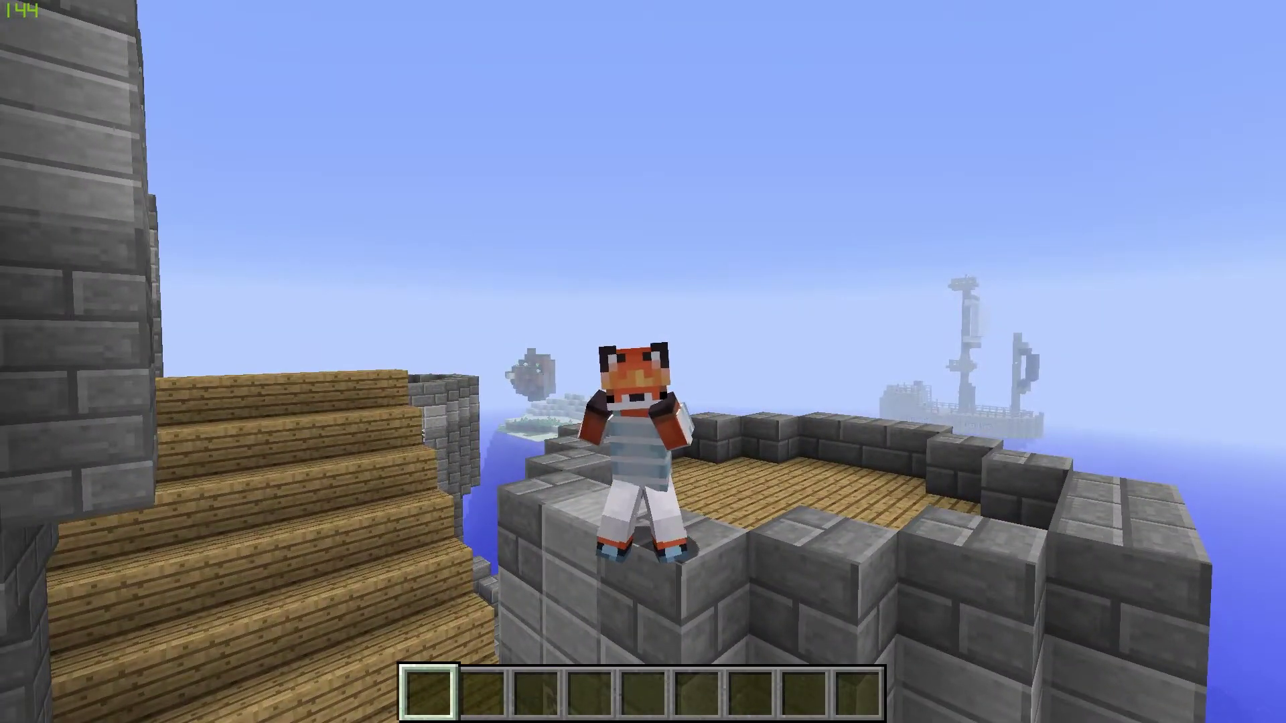
key(F5)
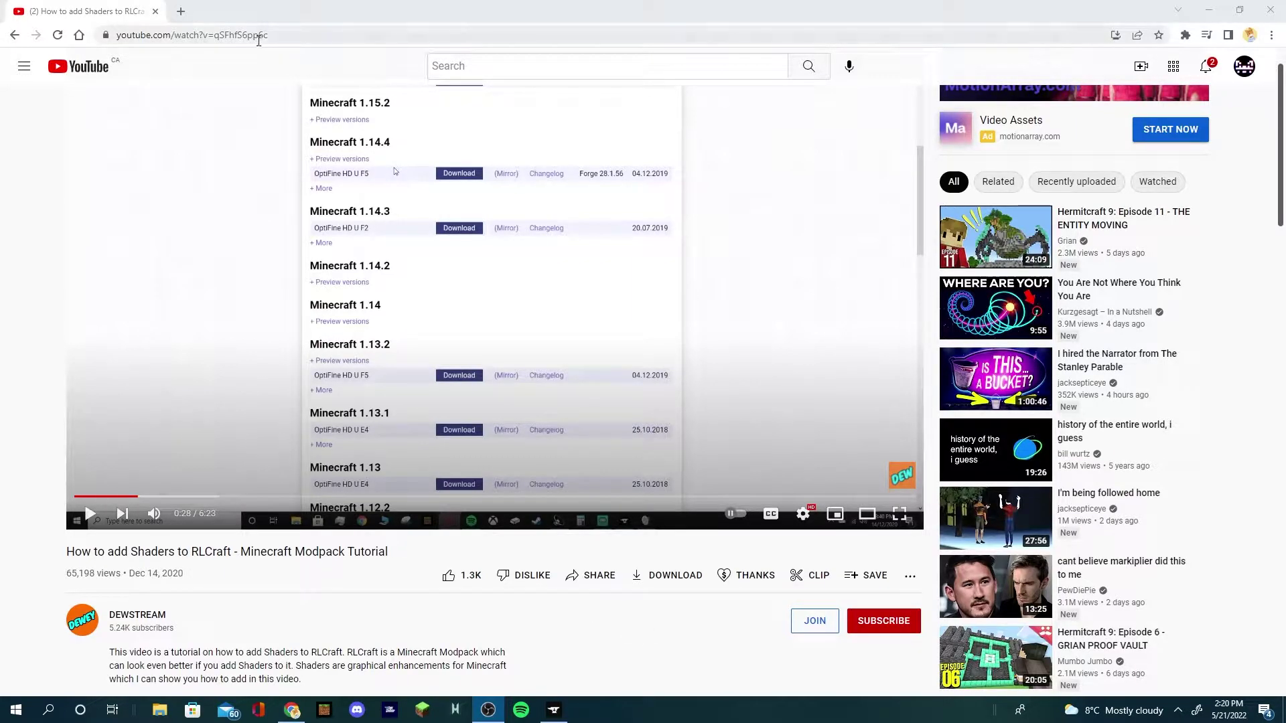
Step: Replace the YouTube video tab with a new one and go to the Replay Mod website by entering "replaymod"
click(181, 11)
click(160, 14)
click(158, 11)
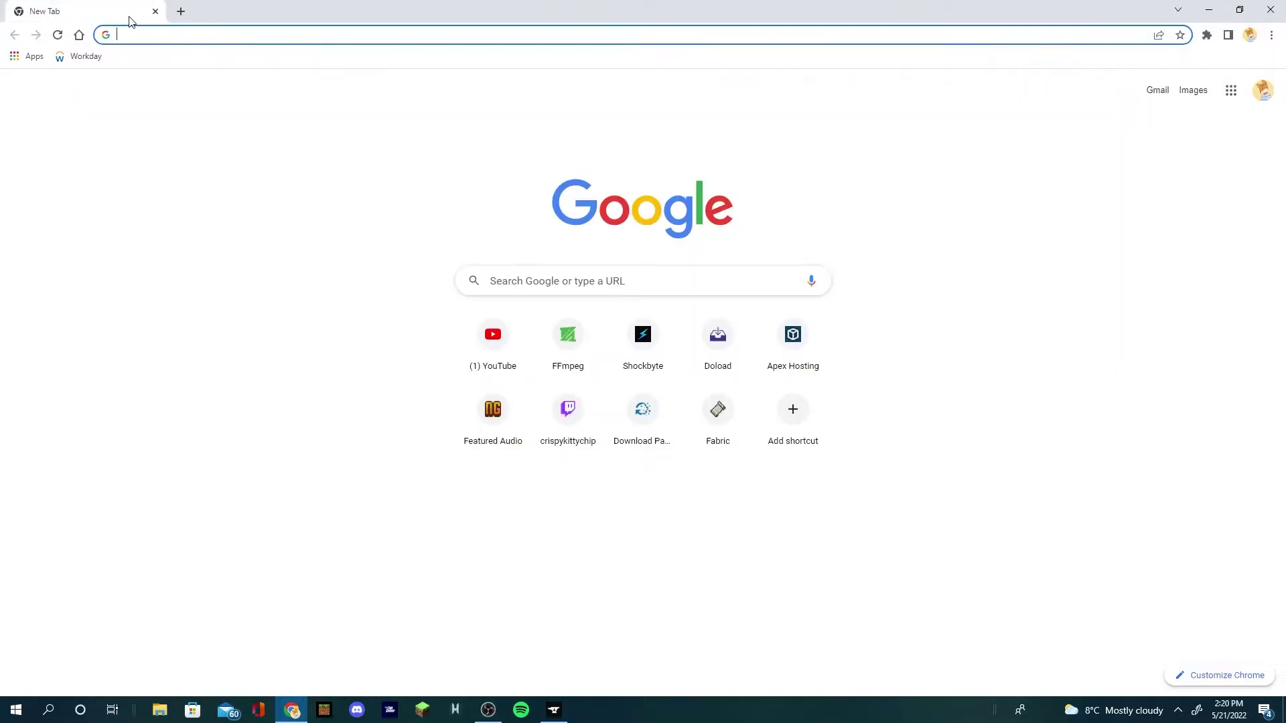
text(replaymiod)
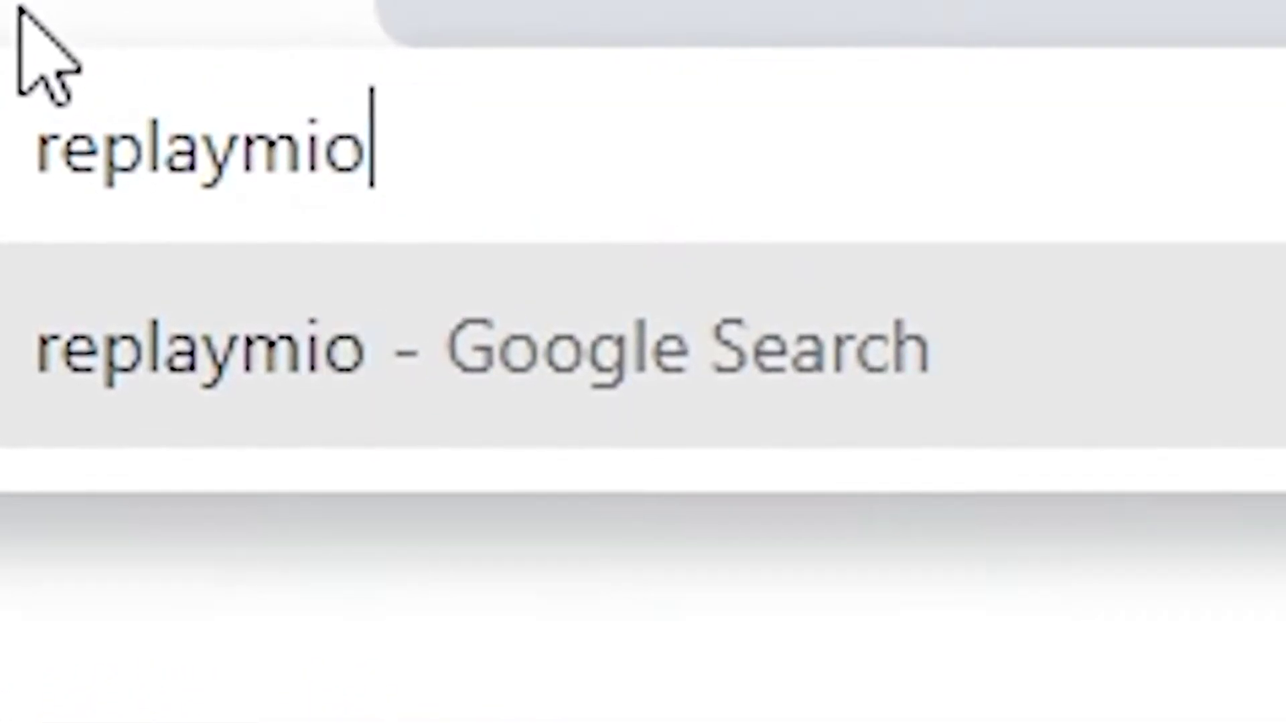
key(BackSpace)
key(BackSpace)
key(BackSpace)
text(od)
key(Return)
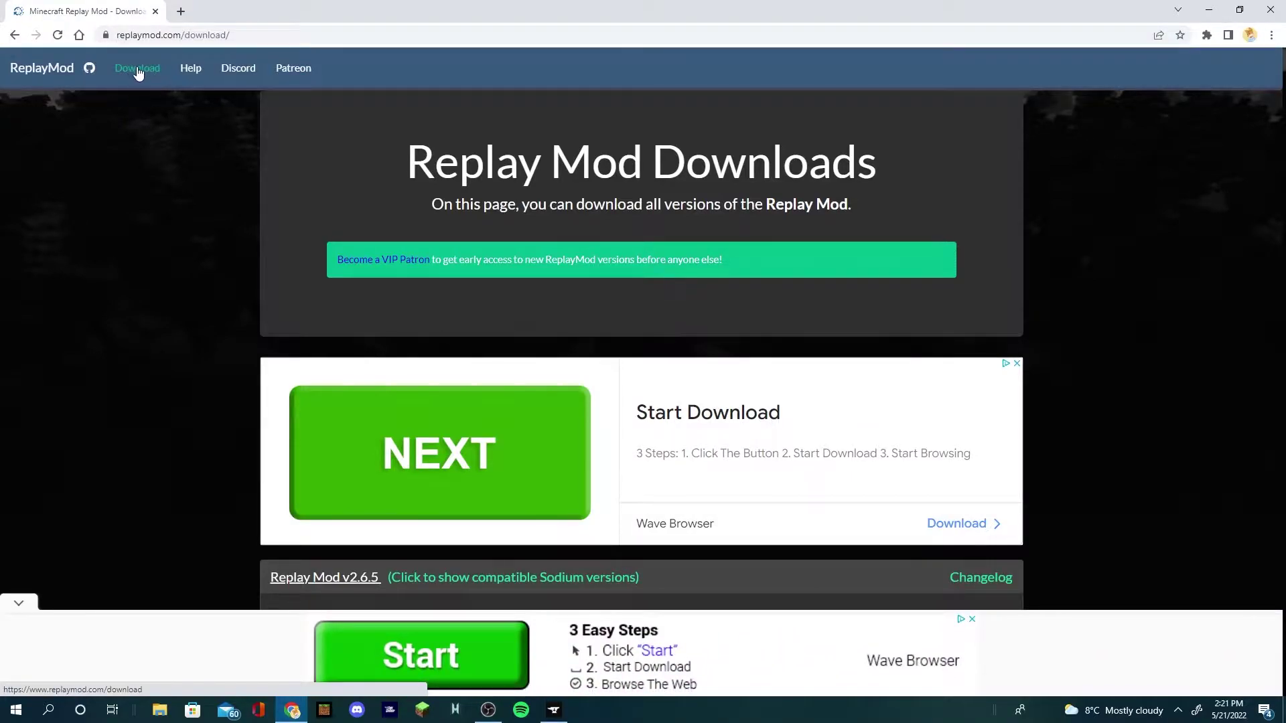
Step: Download Replay Mod v2.6.5 for Minecraft 1.12.2 and place the downloaded jar on the desktop
scroll(448, 214, down, 9)
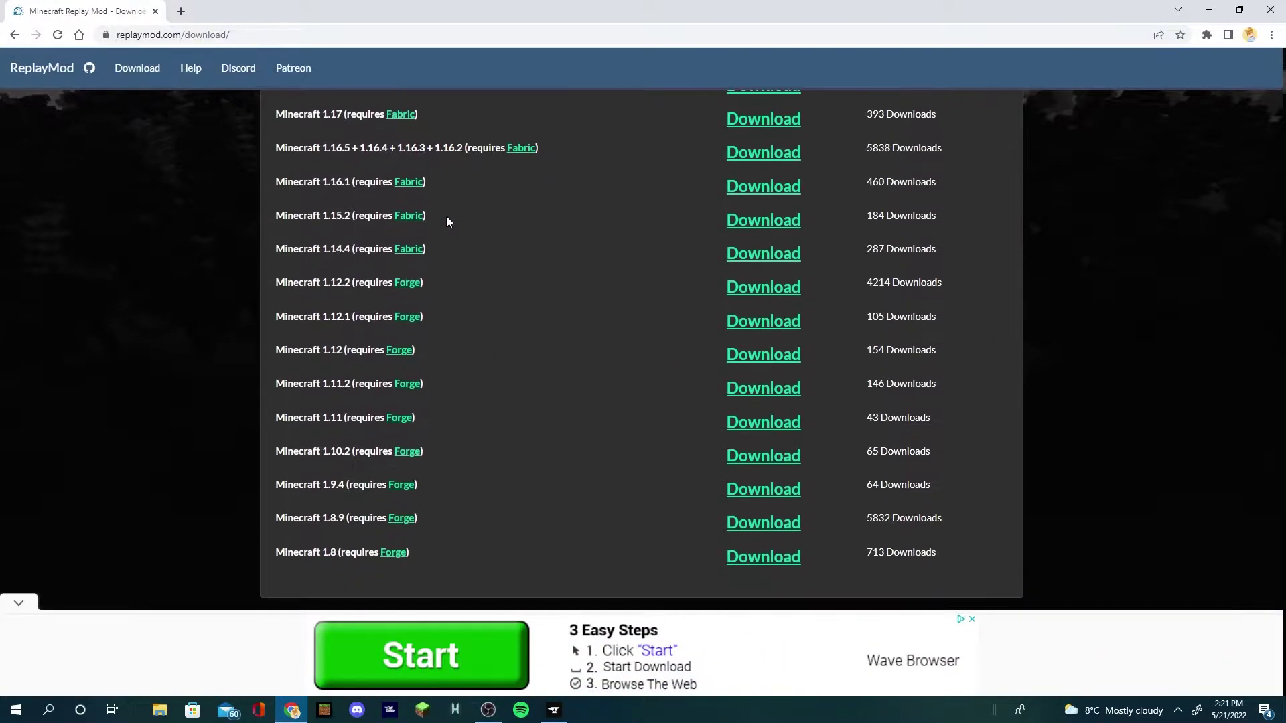
scroll(324, 303, up, 3)
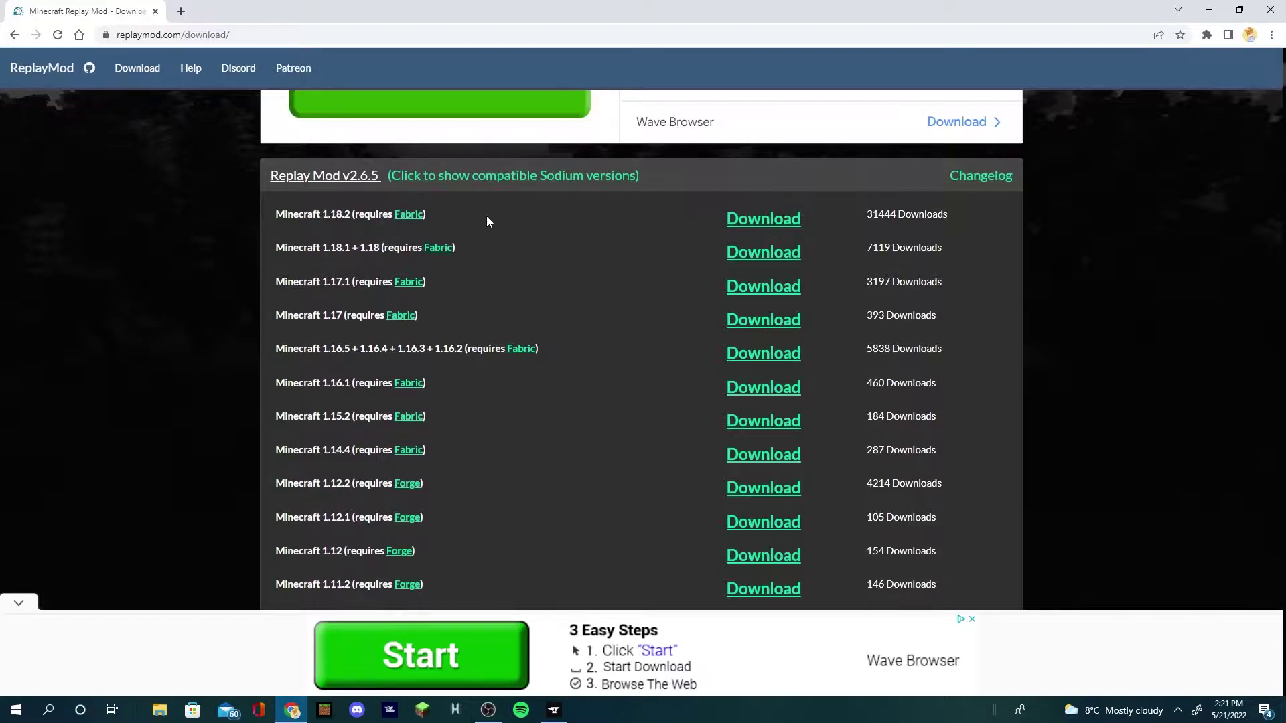
scroll(486, 216, down, 20)
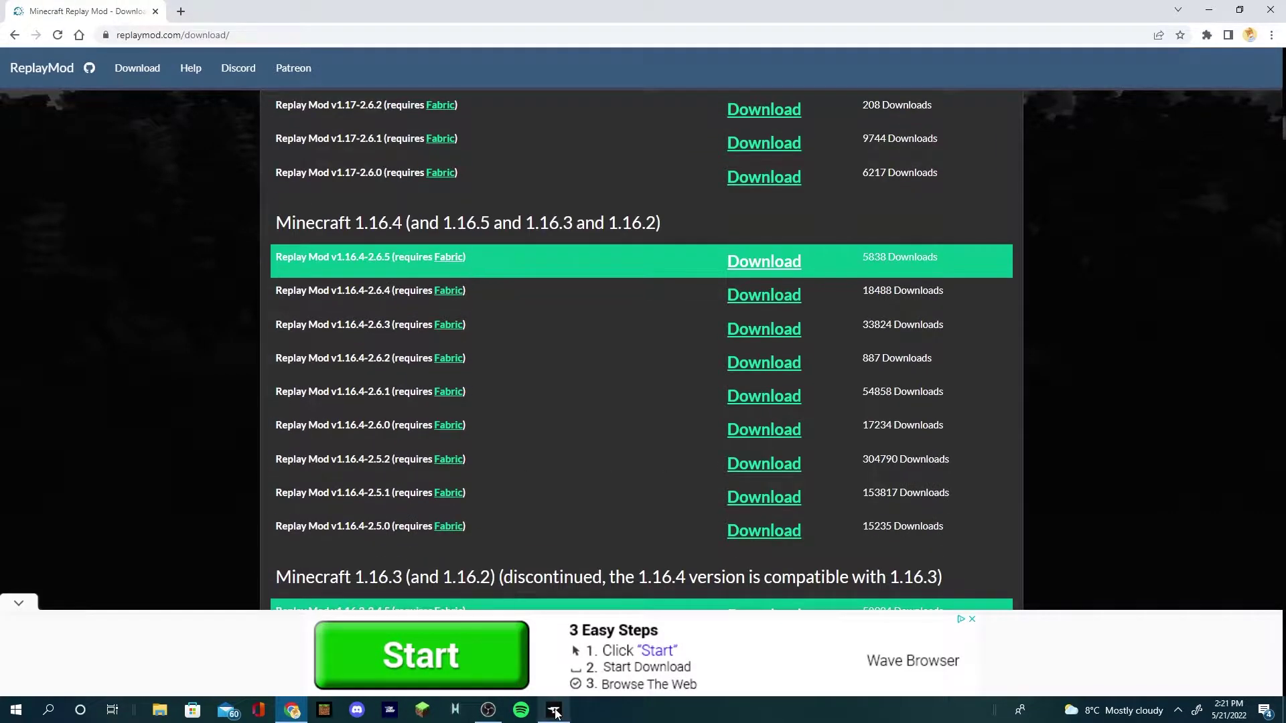
scroll(492, 520, up, 13)
scroll(491, 518, up, 2)
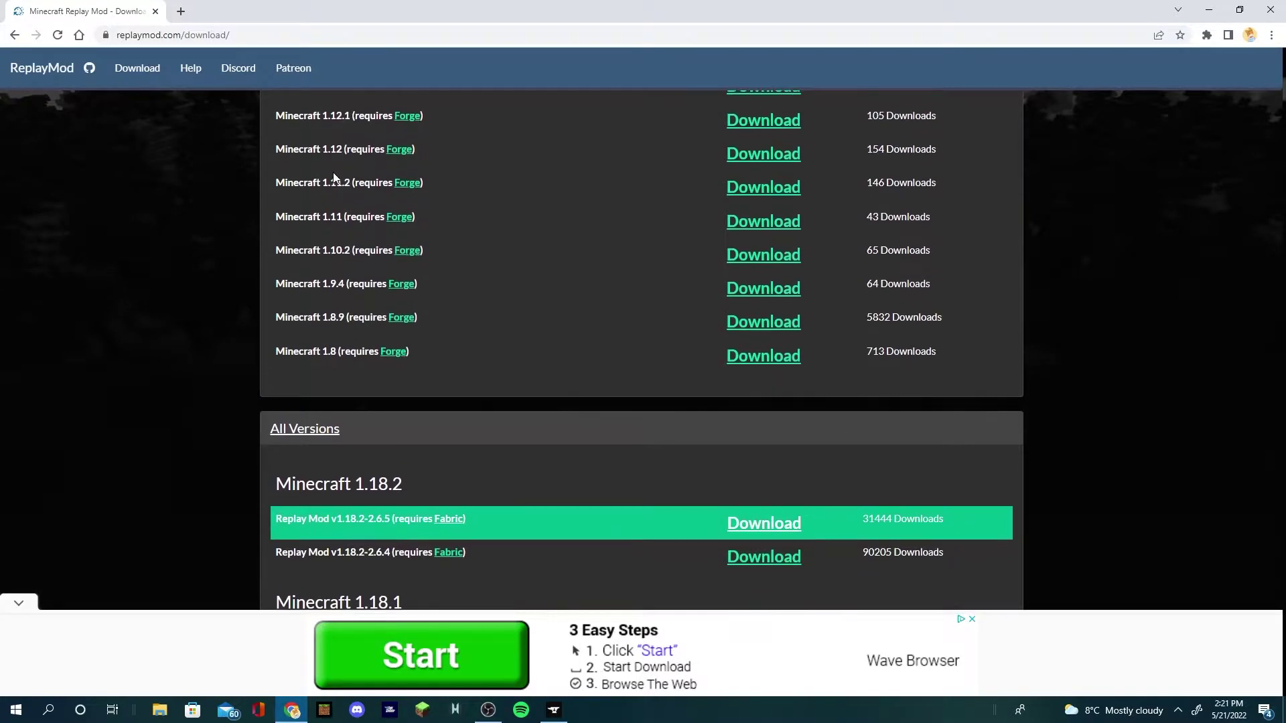
scroll(333, 167, up, 2)
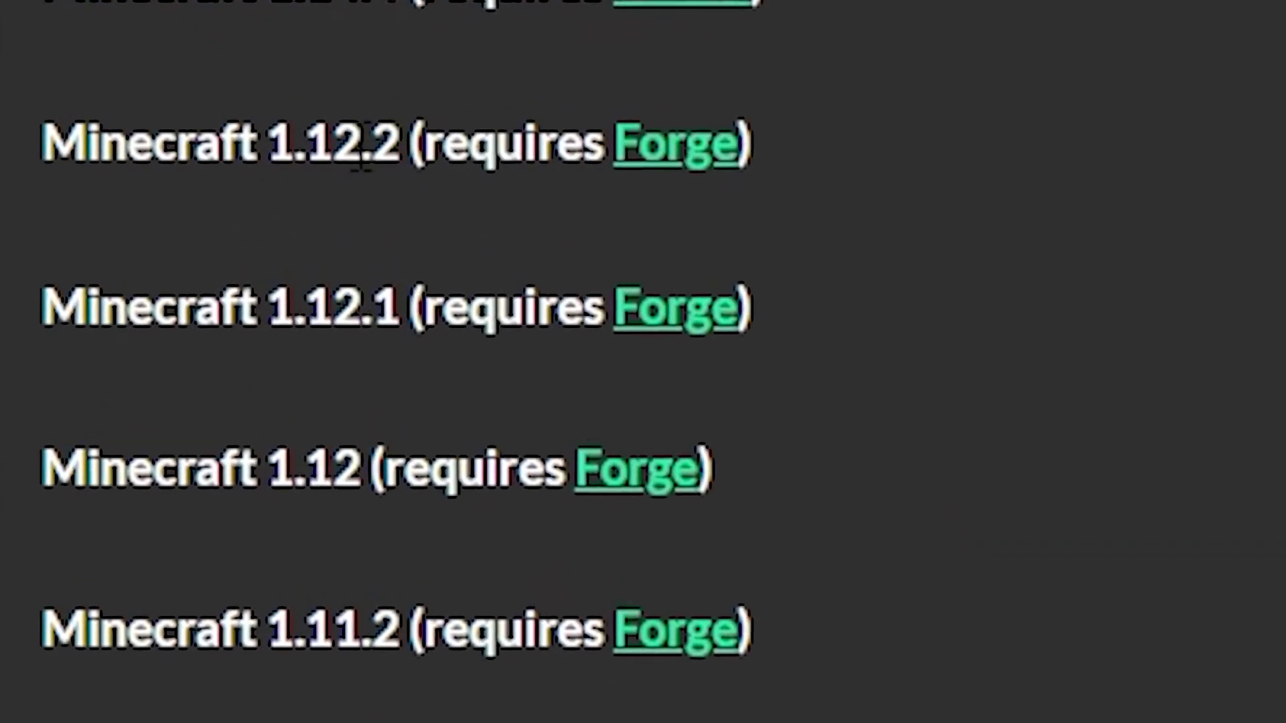
drag(289, 145, 378, 145)
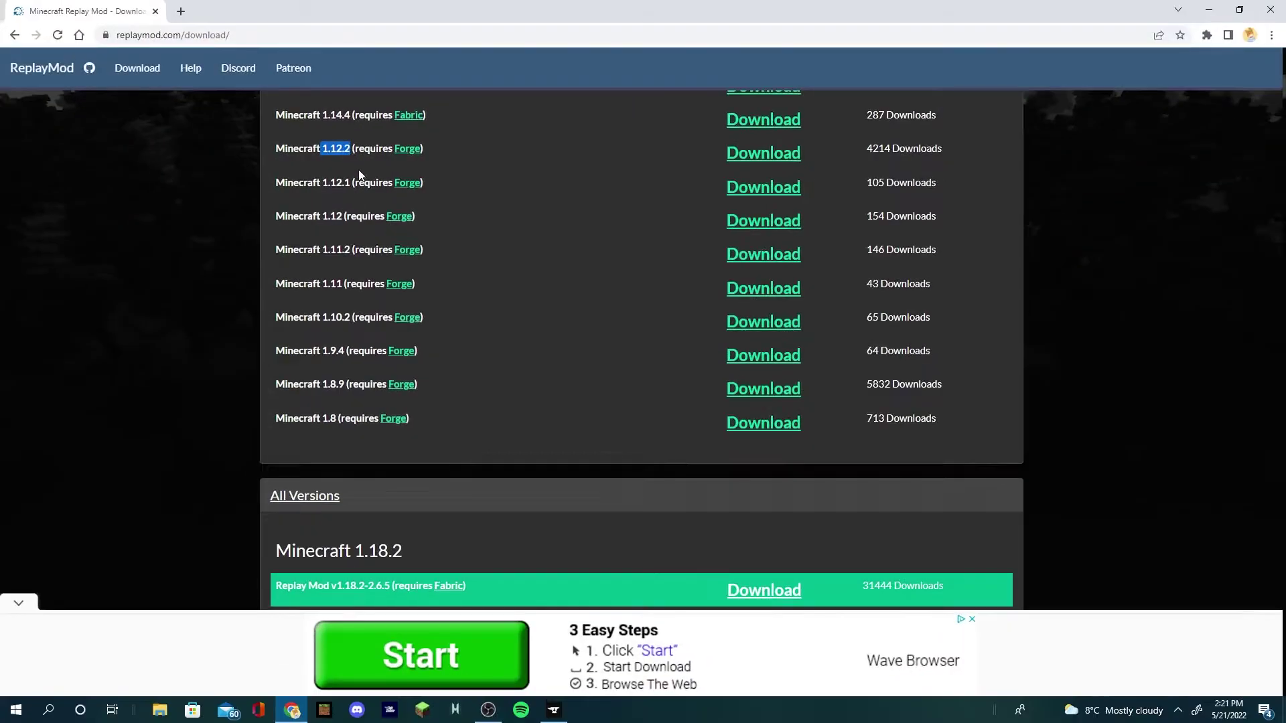
scroll(359, 172, up, 3)
scroll(359, 172, down, 2)
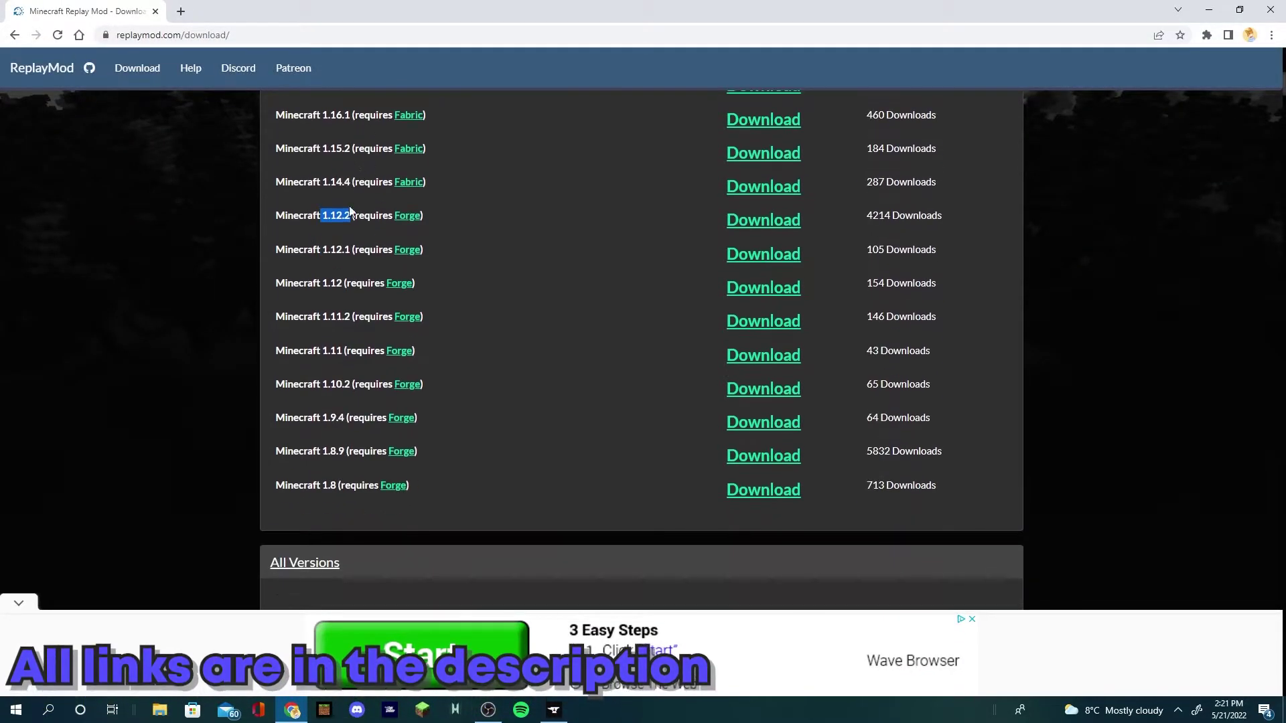
click(750, 227)
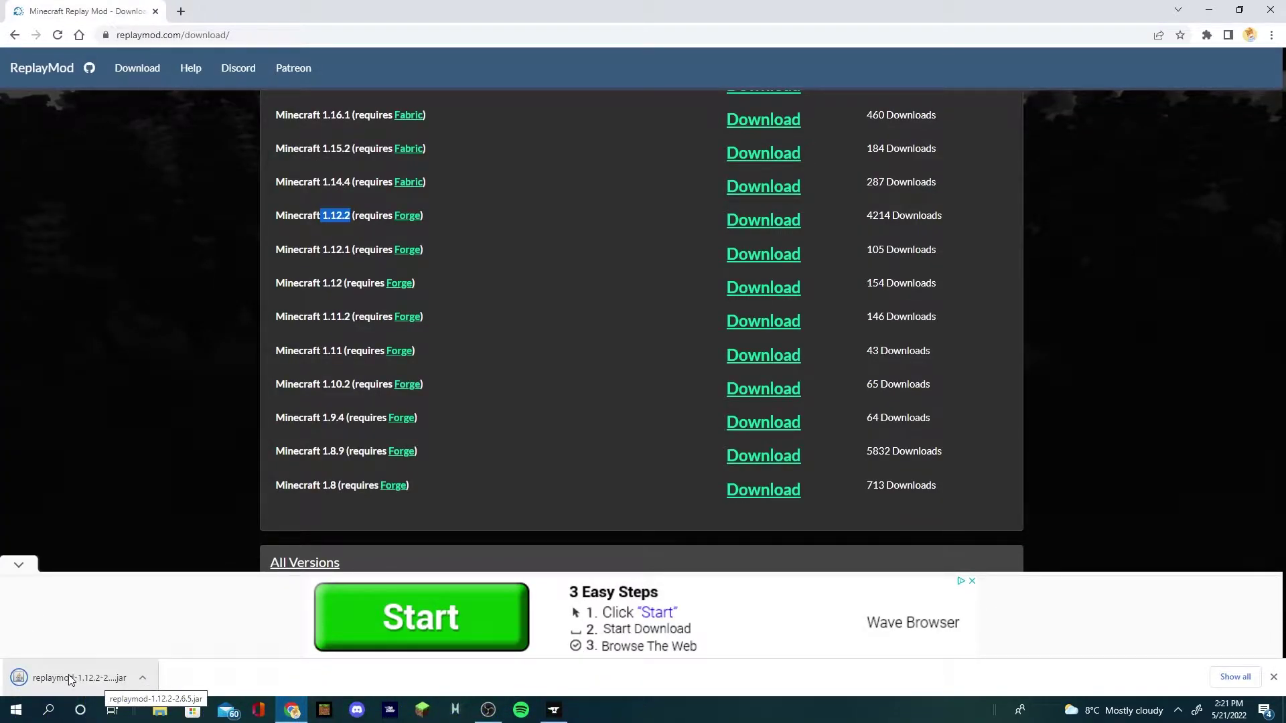
drag(71, 680, 1242, 694)
drag(649, 439, 621, 422)
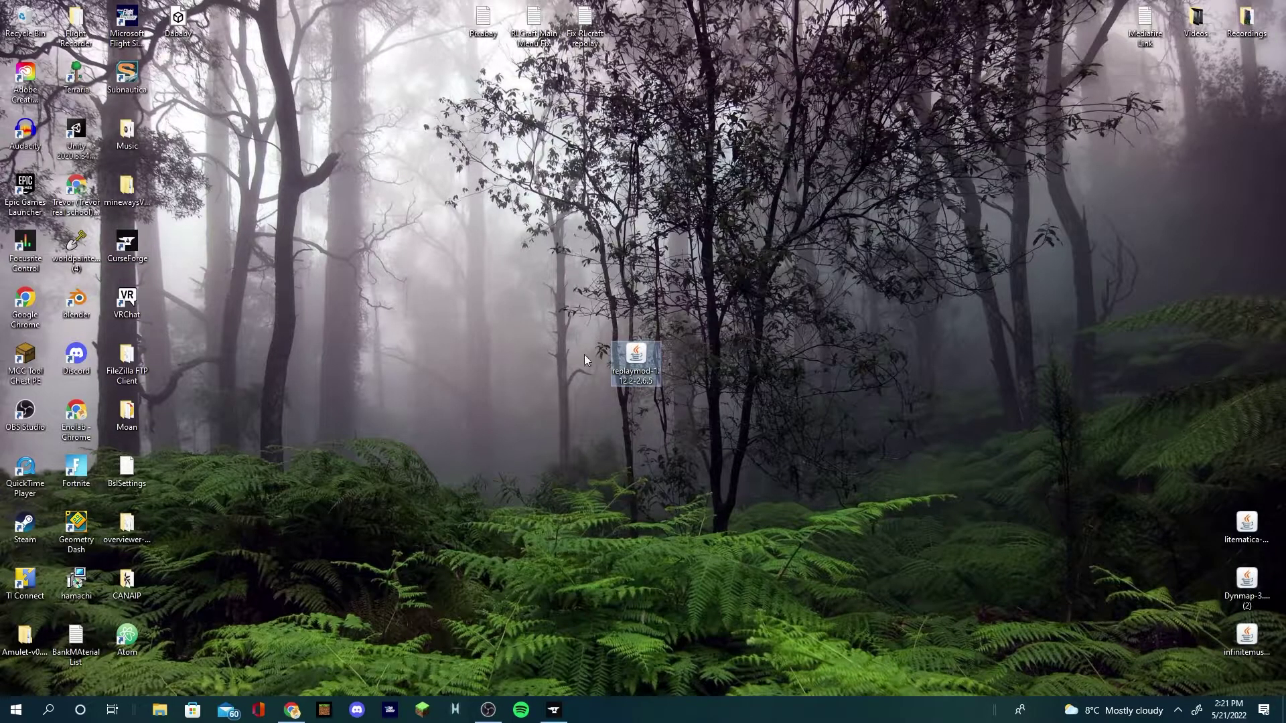
Step: Return to the browser, search for "optifine g5" in a new tab and open the OptiFine Downloads page
click(292, 710)
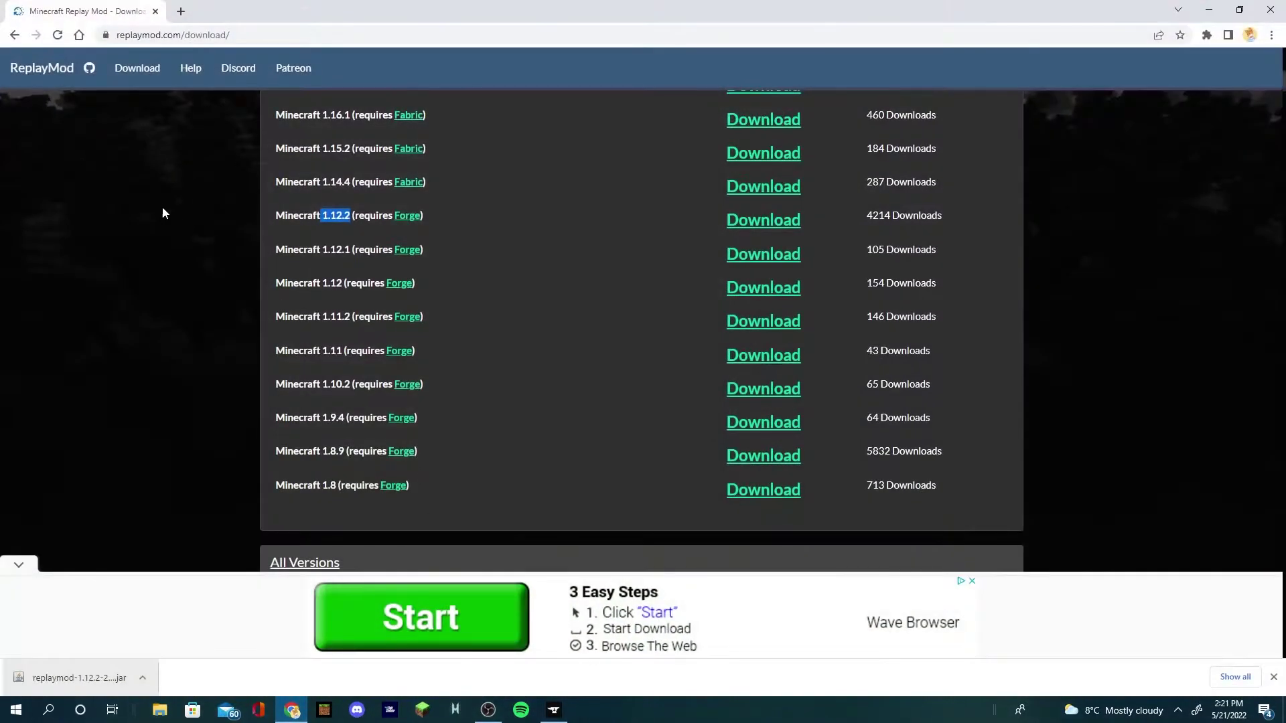
click(189, 17)
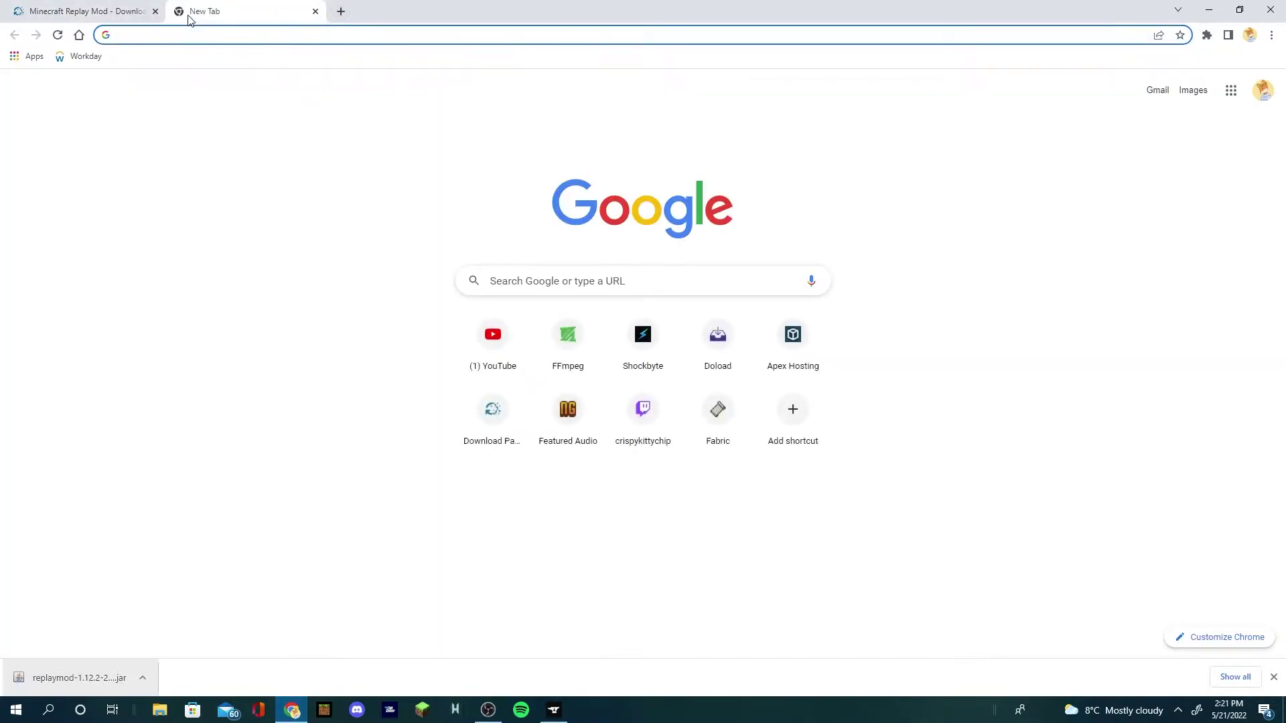
text(optifi)
key(Return)
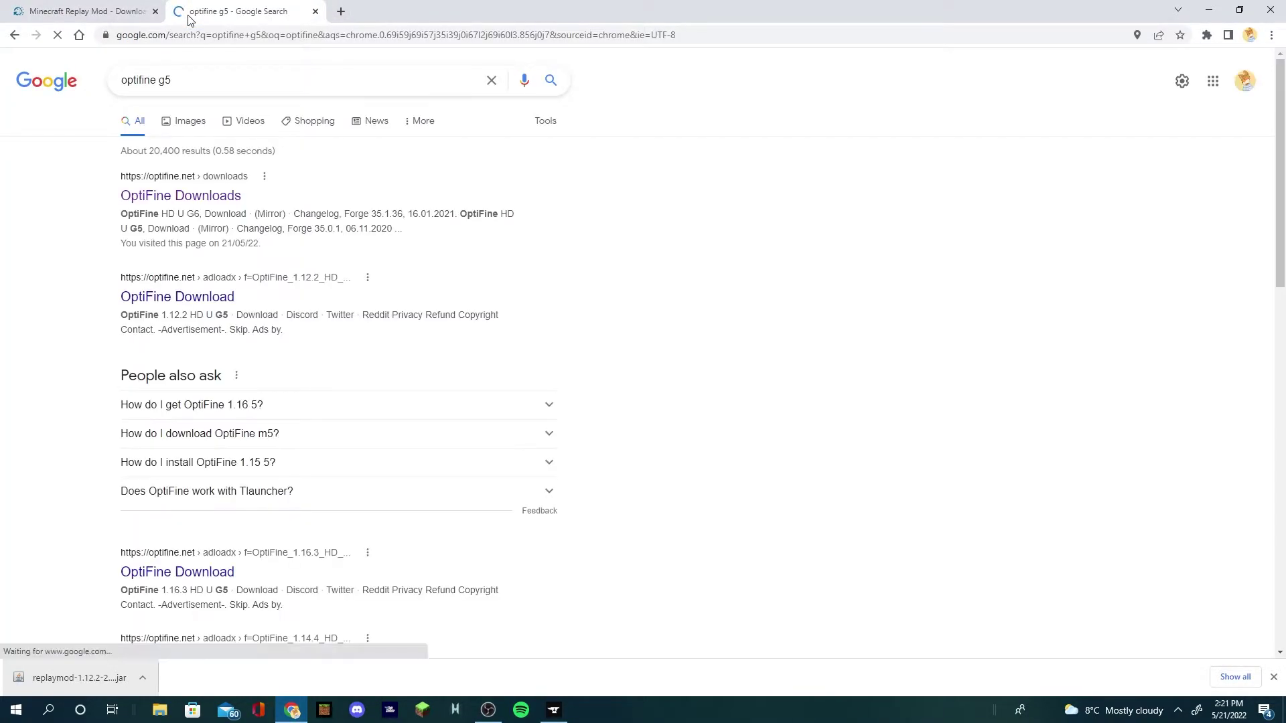
click(208, 204)
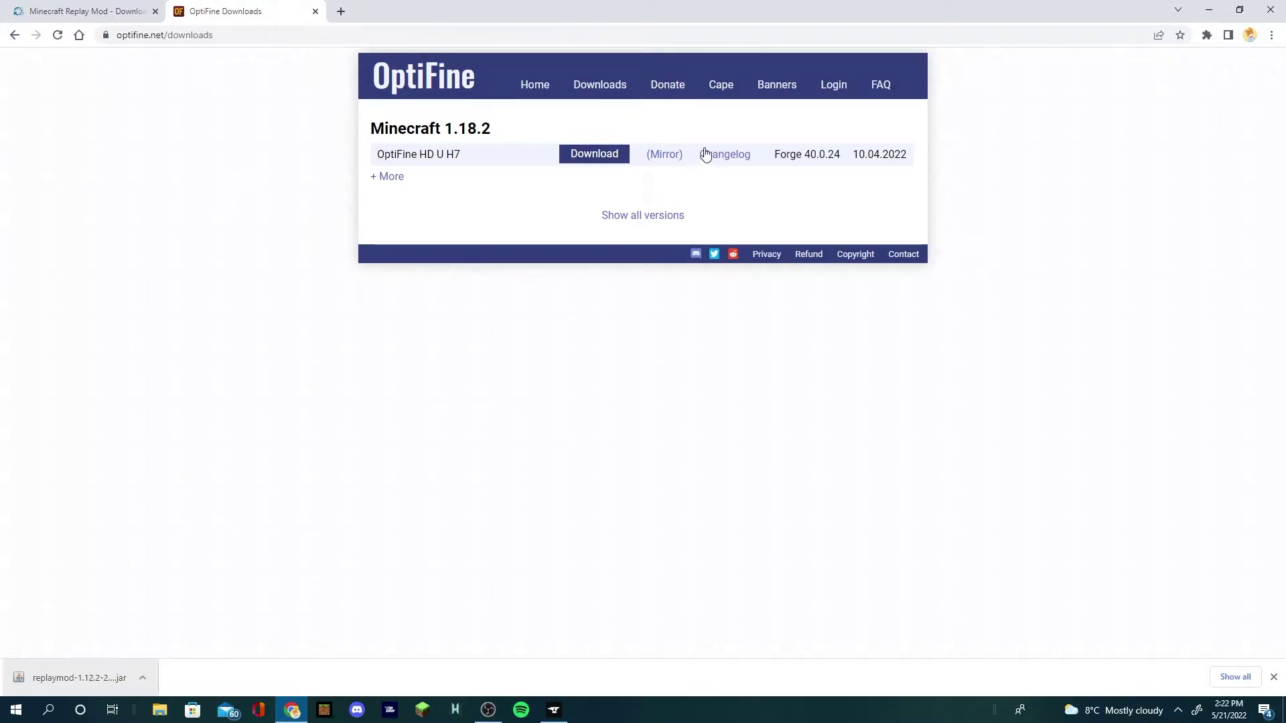
click(601, 86)
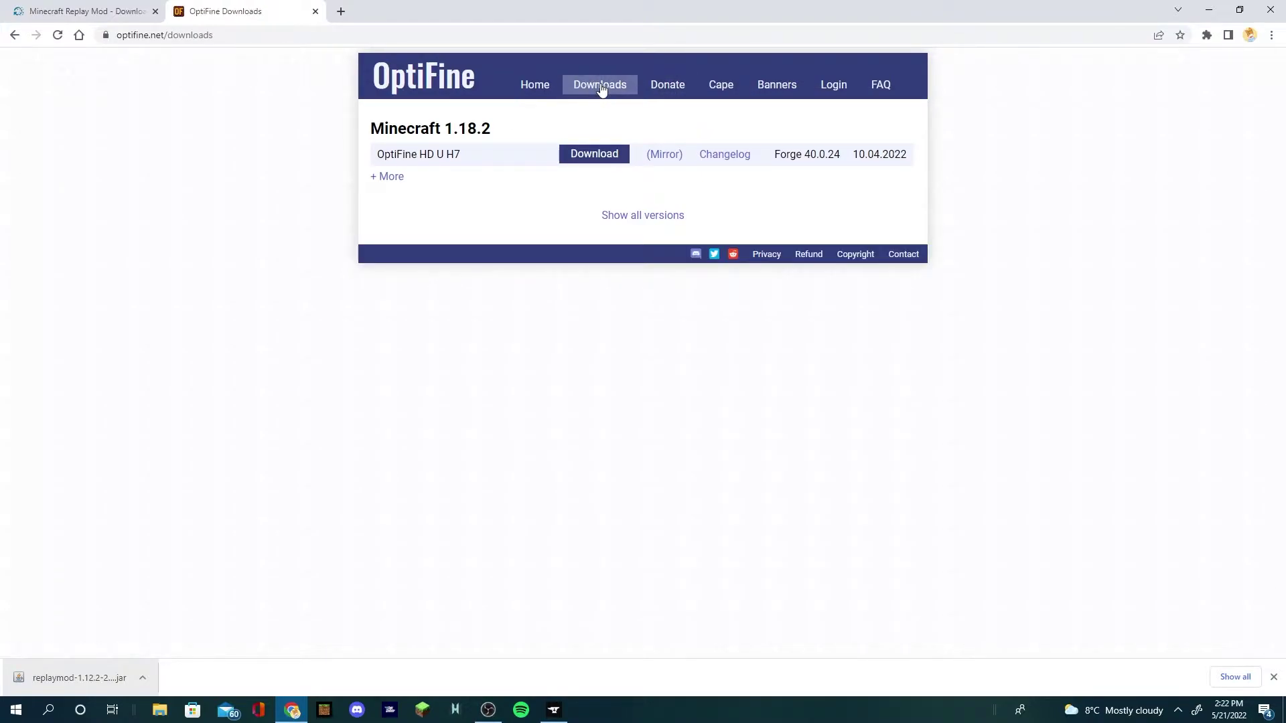
Step: Show all OptiFine versions, then download OptiFine HD U G5 for Minecraft 1.12.2 and place its jar on the desktop
click(636, 215)
scroll(514, 218, down, 20)
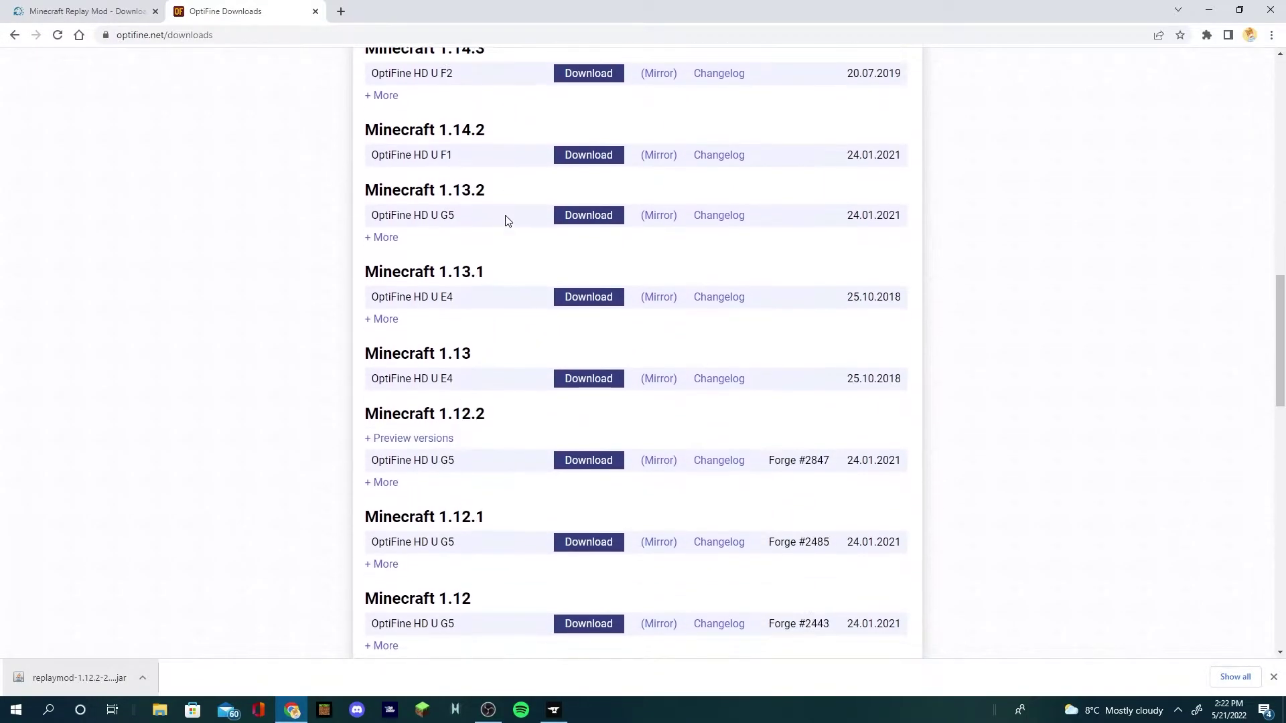
scroll(506, 214, down, 8)
scroll(502, 212, up, 10)
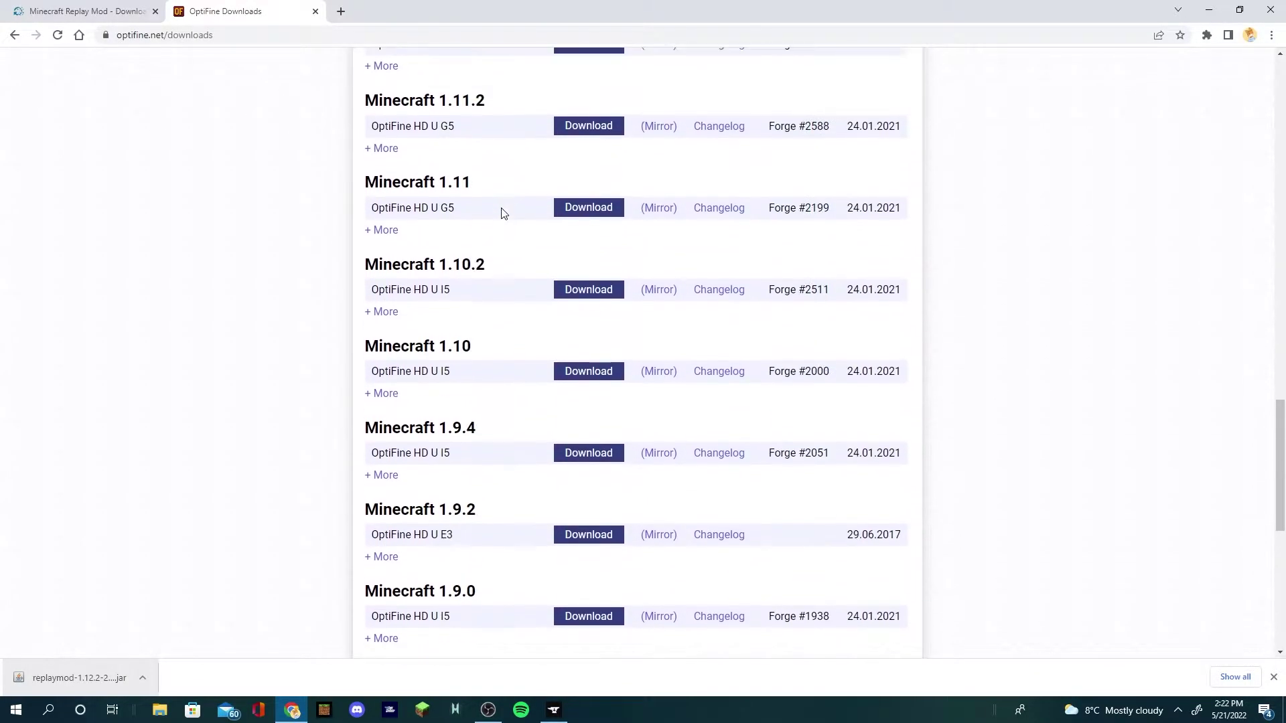
scroll(482, 194, up, 3)
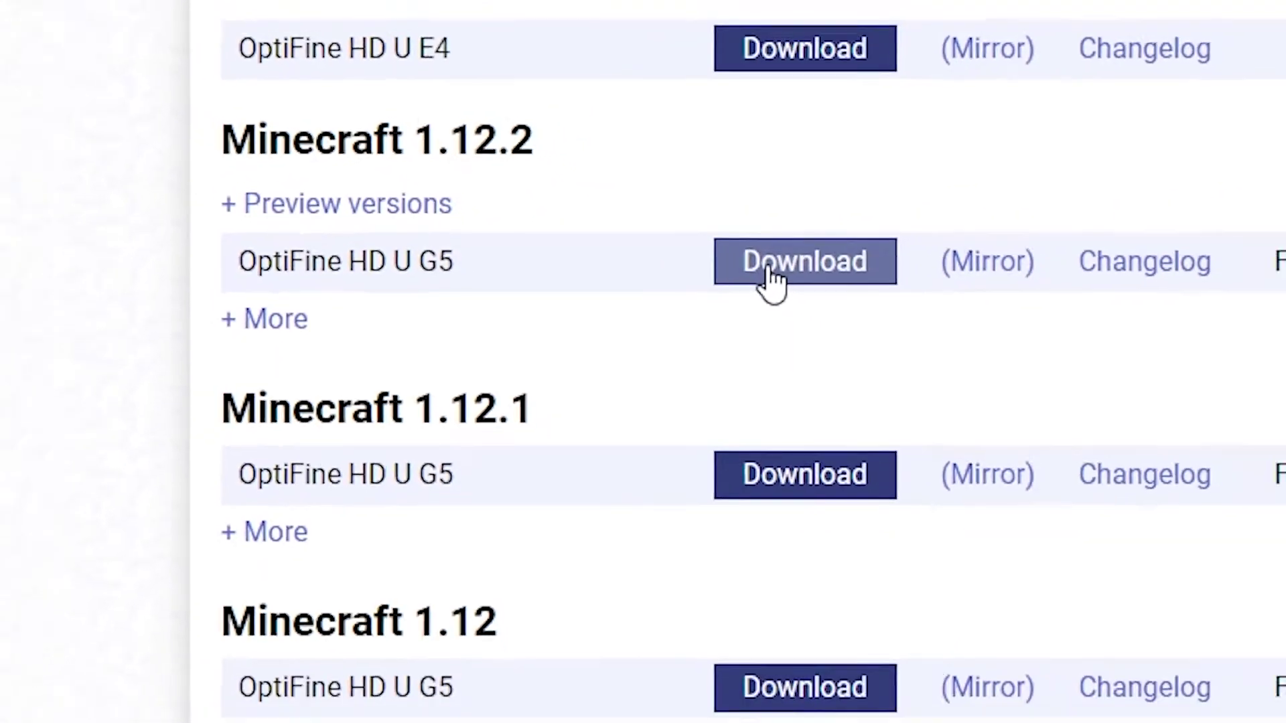
click(944, 333)
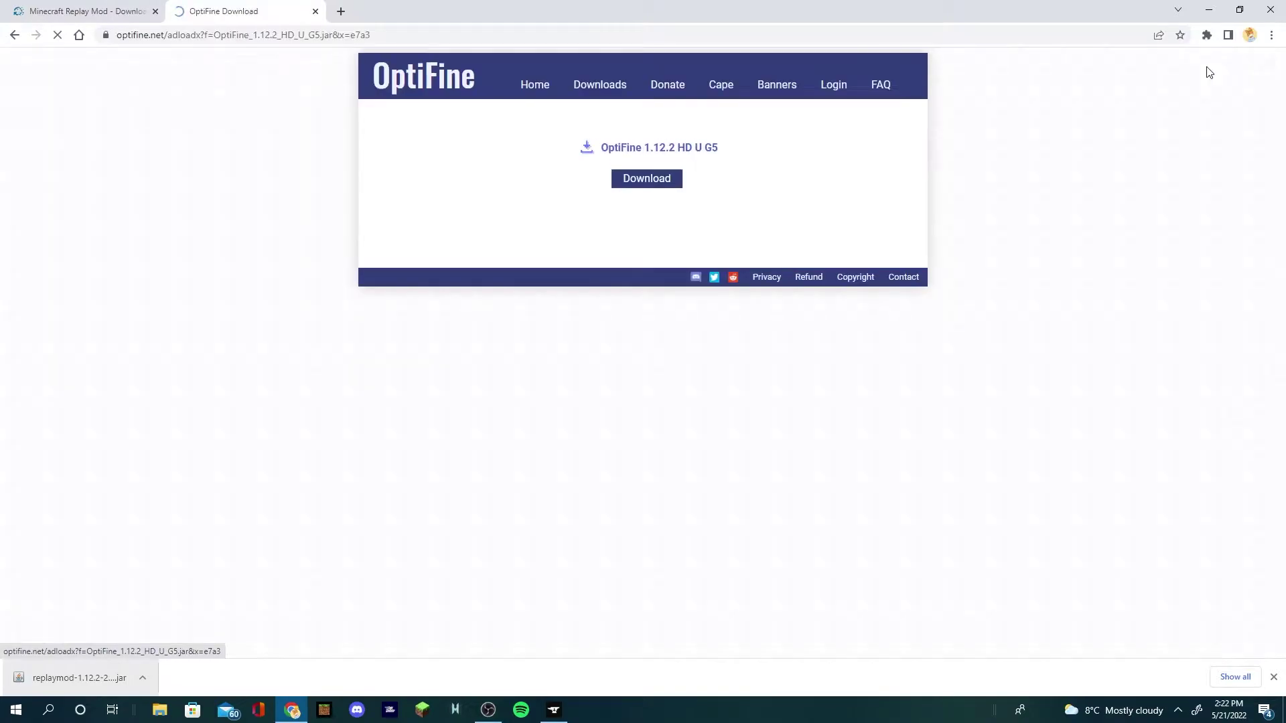
click(666, 187)
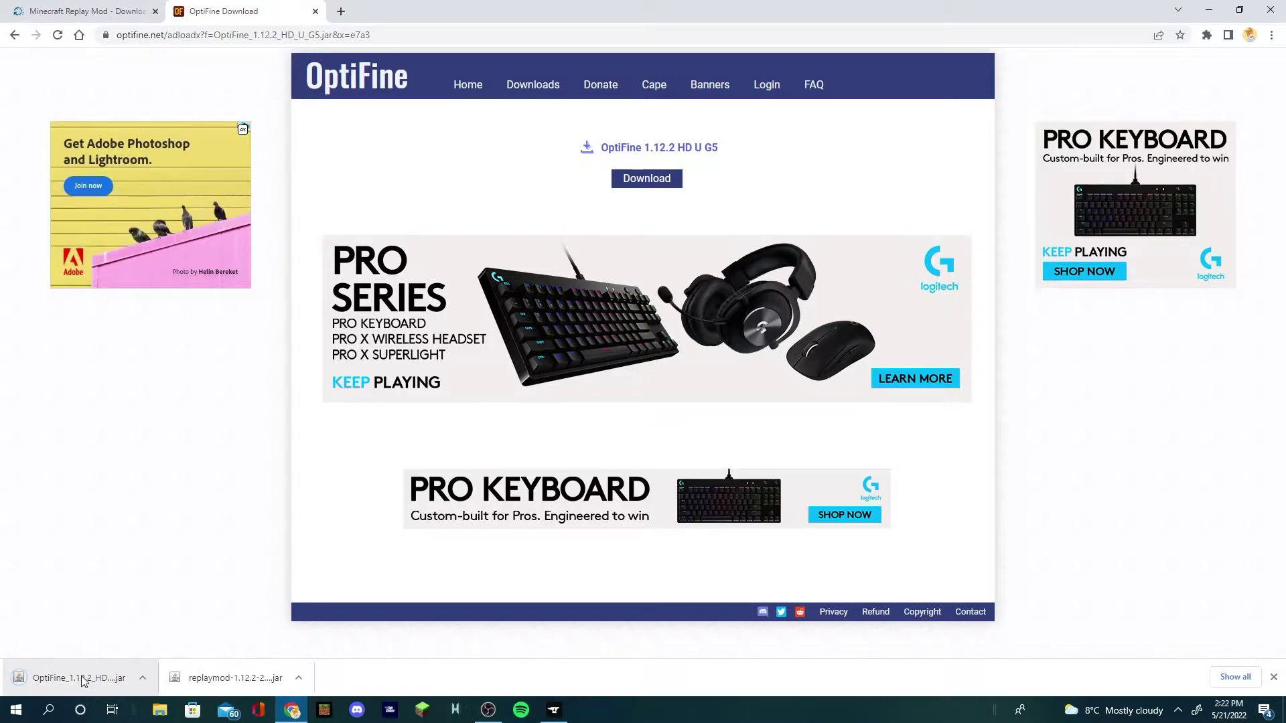
drag(83, 679, 615, 402)
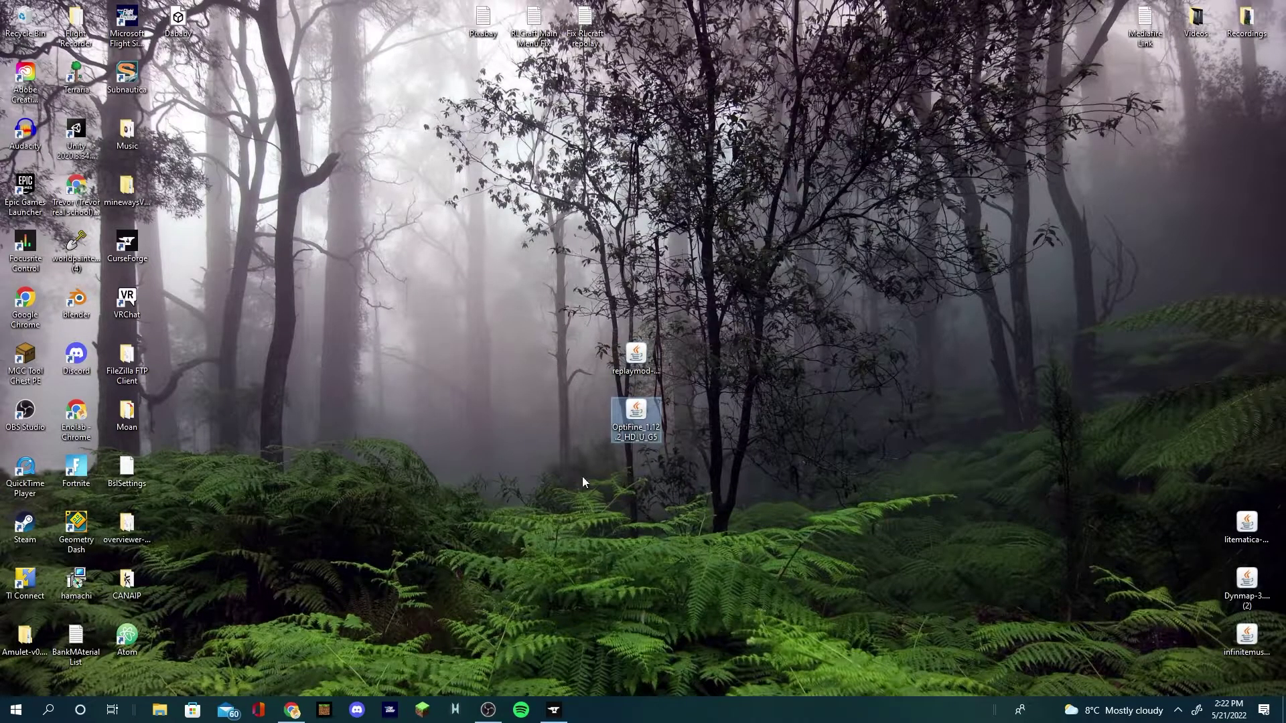
click(562, 468)
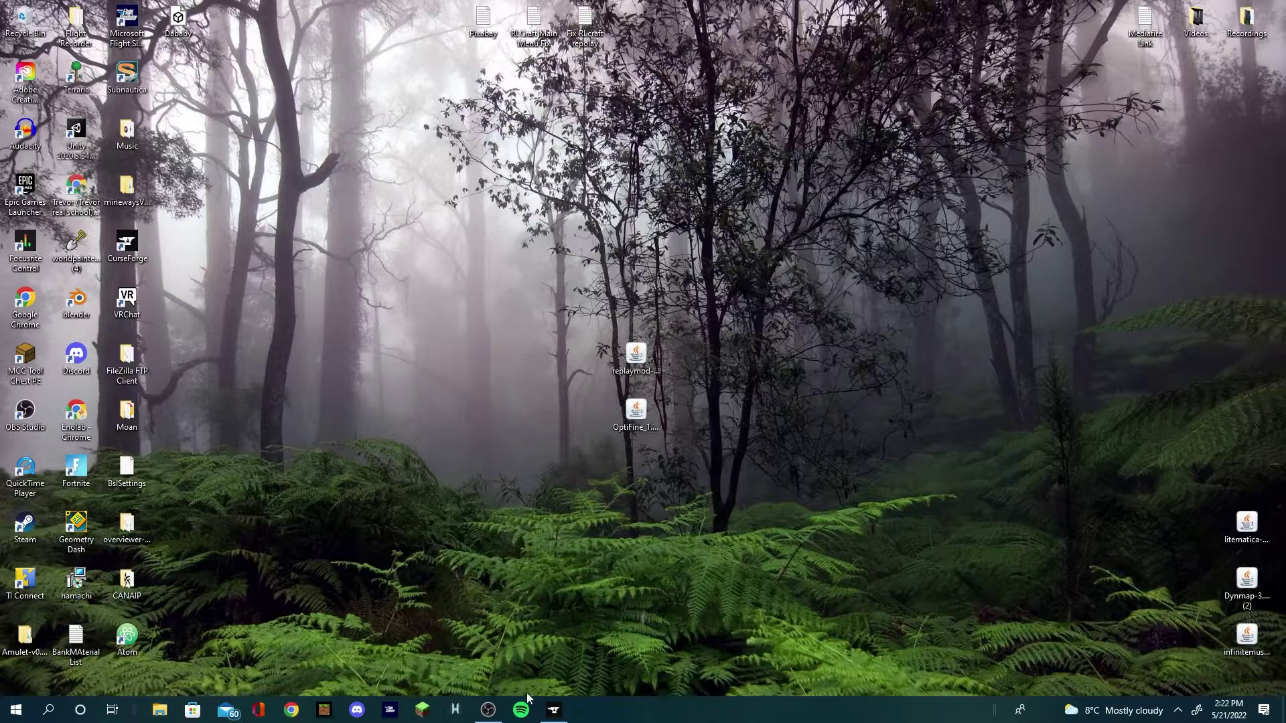
Step: Switch to CurseForge and open the mods folder inside the Tutorial modpack profile's folder
click(560, 720)
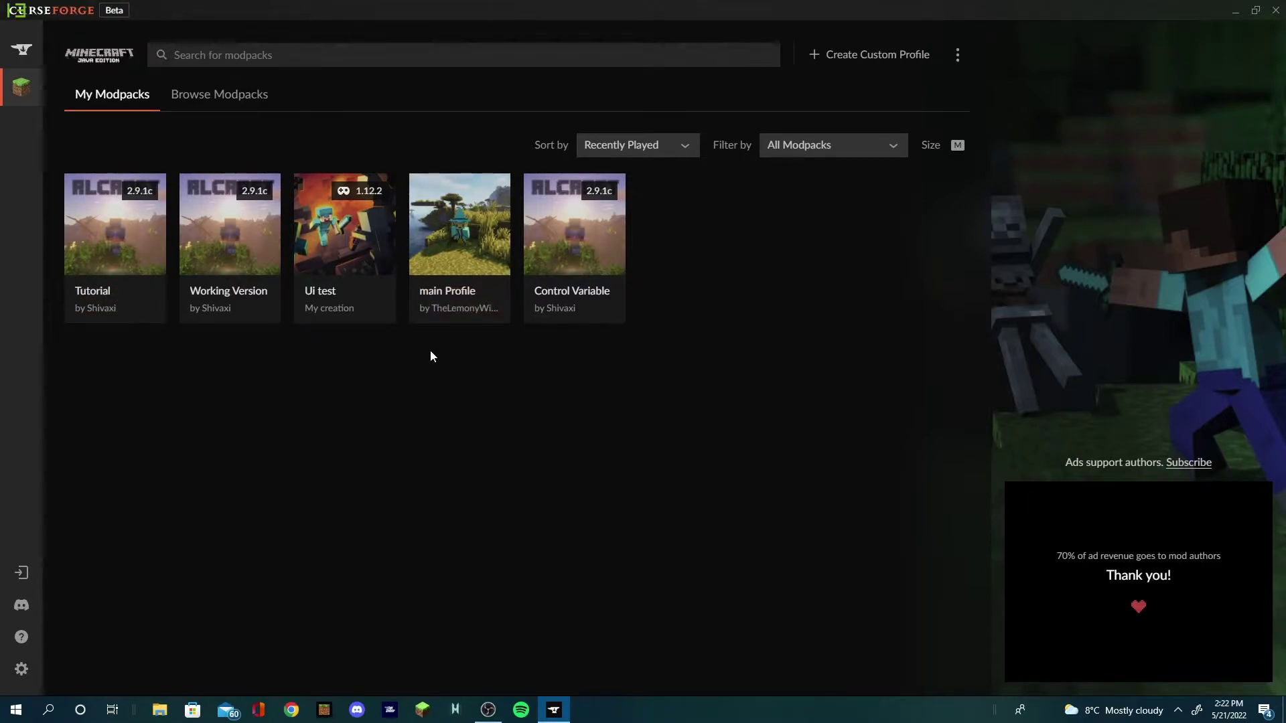
right_click(124, 303)
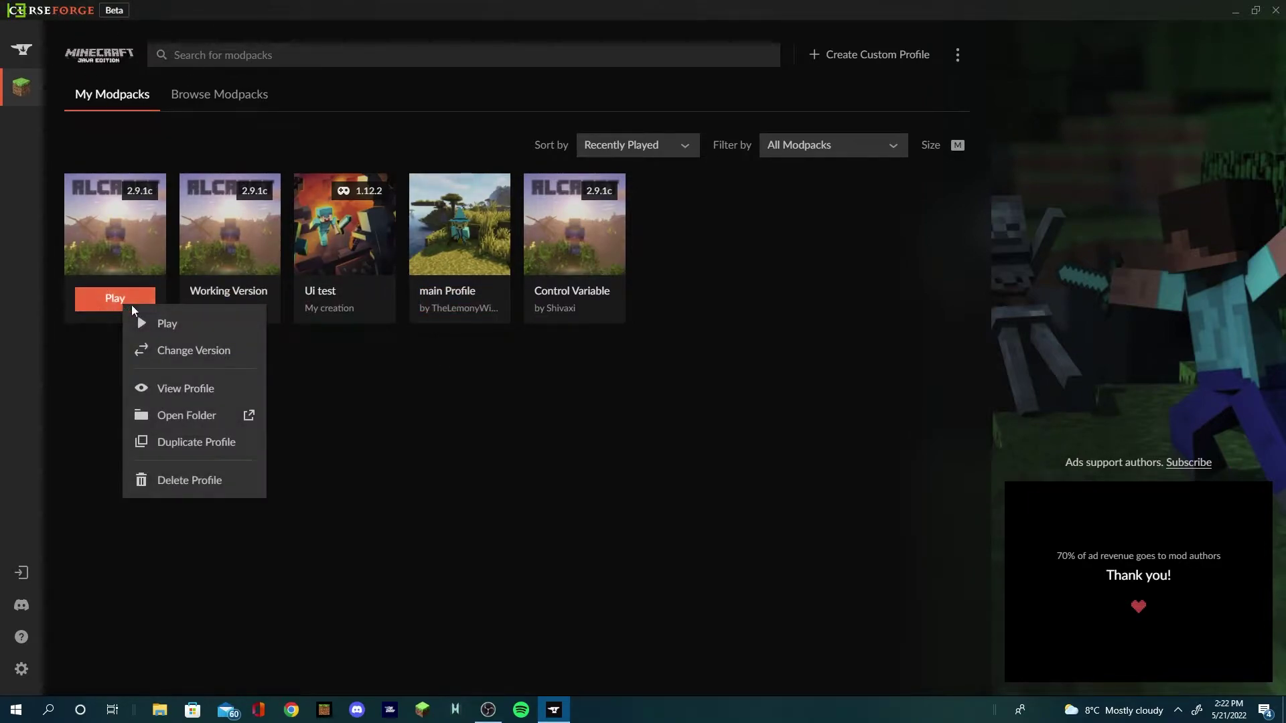
click(175, 415)
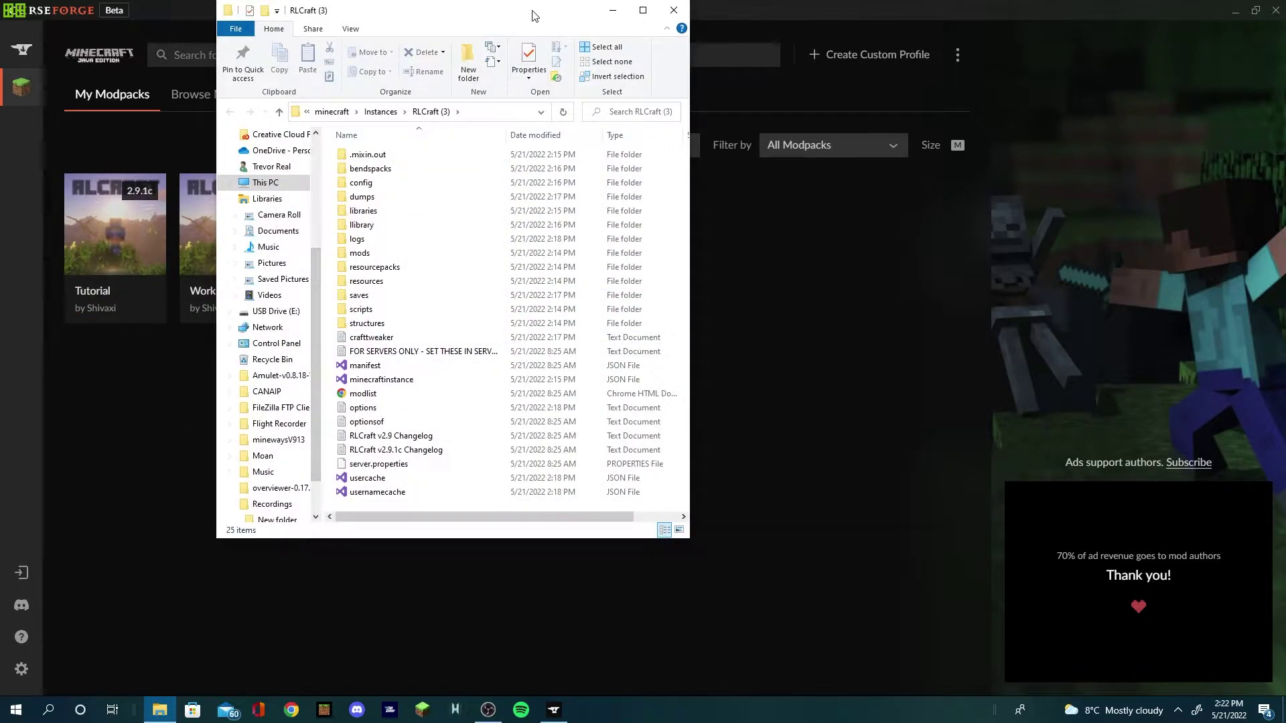
drag(533, 15, 556, 37)
double_click(382, 275)
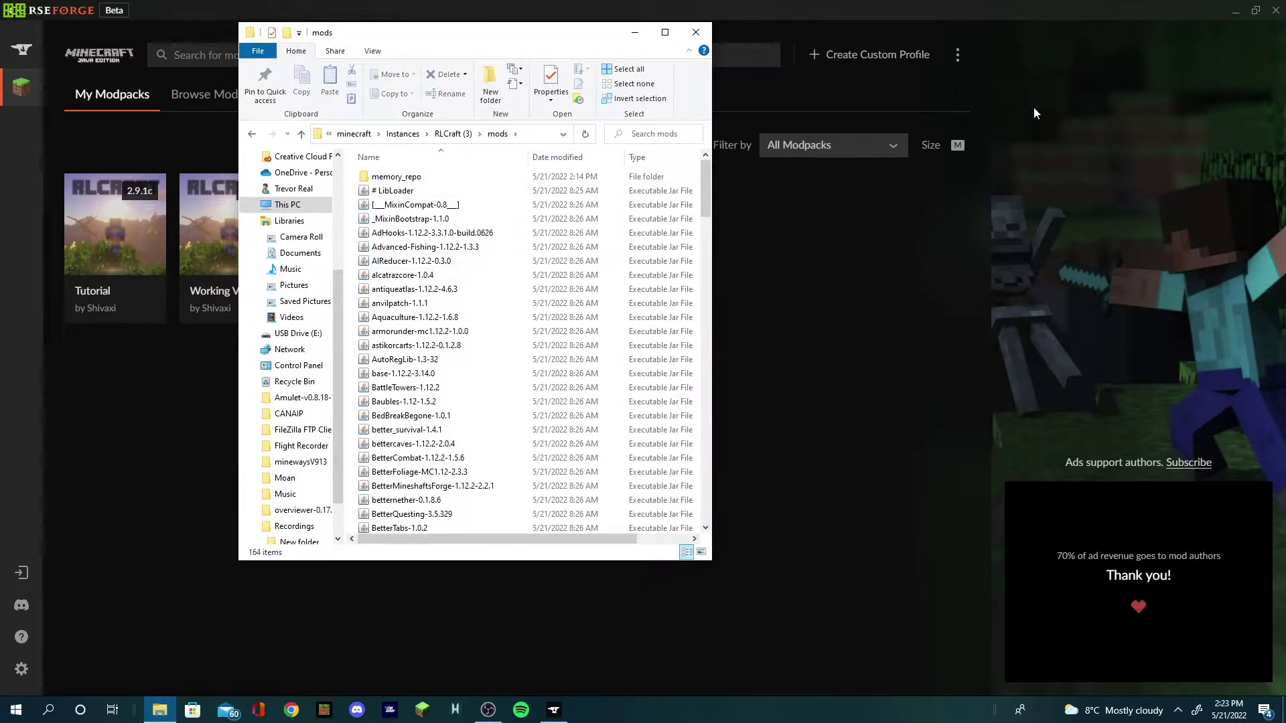
Step: Copy the Replay Mod and OptiFine jars from the desktop into the mods folder and minimize the folder window
click(1236, 11)
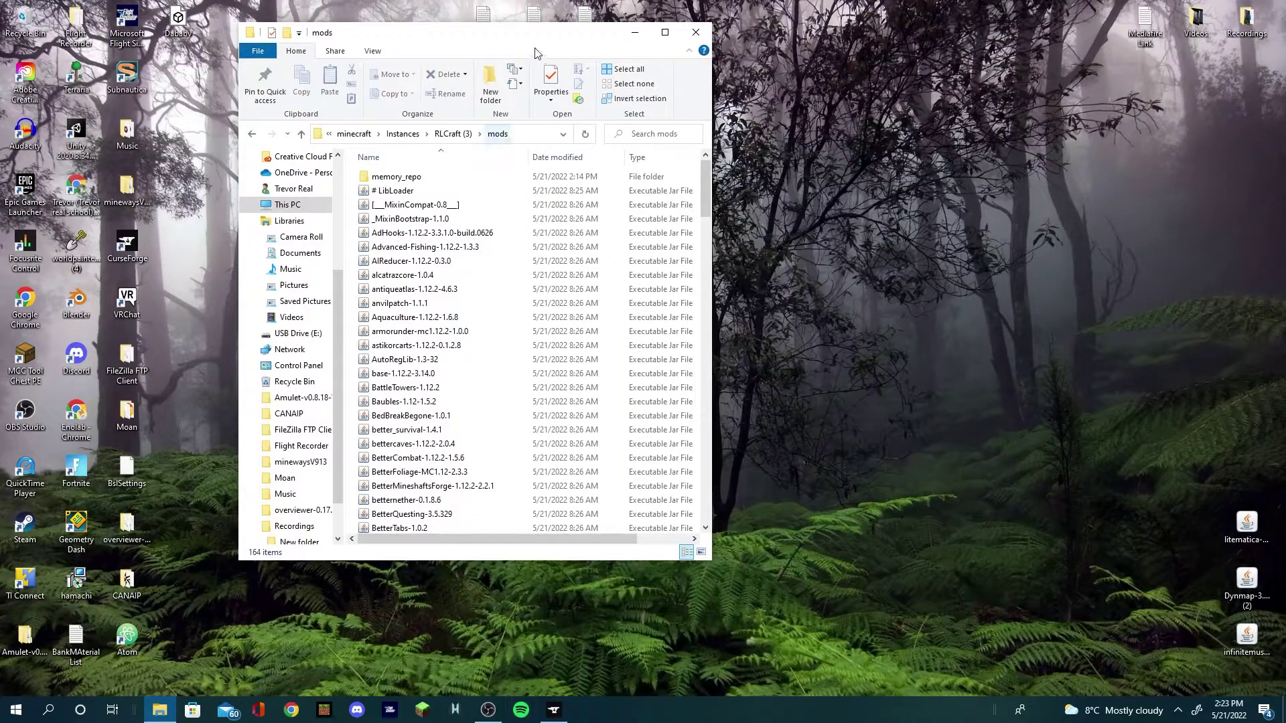
mouse_move(535, 48)
mouse_down()
mouse_move(1012, 138)
mouse_move(1044, 124)
mouse_up()
drag(564, 285, 646, 477)
drag(636, 412, 863, 350)
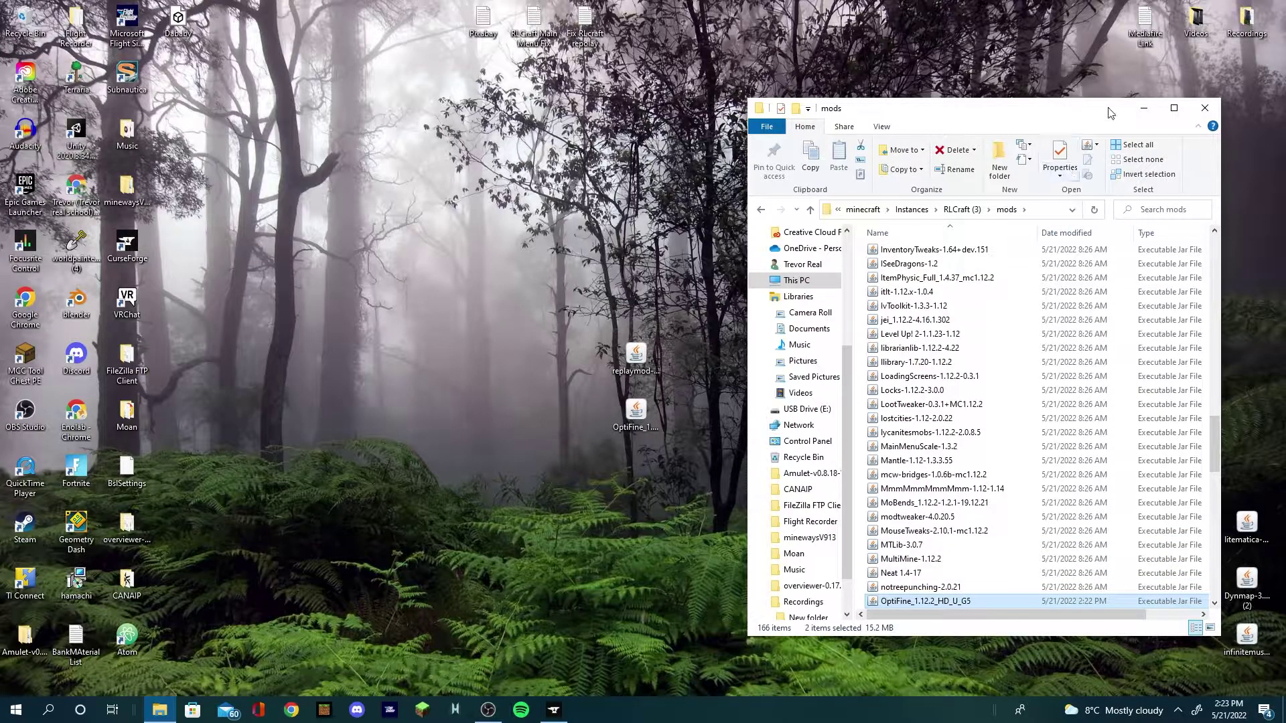
click(1143, 109)
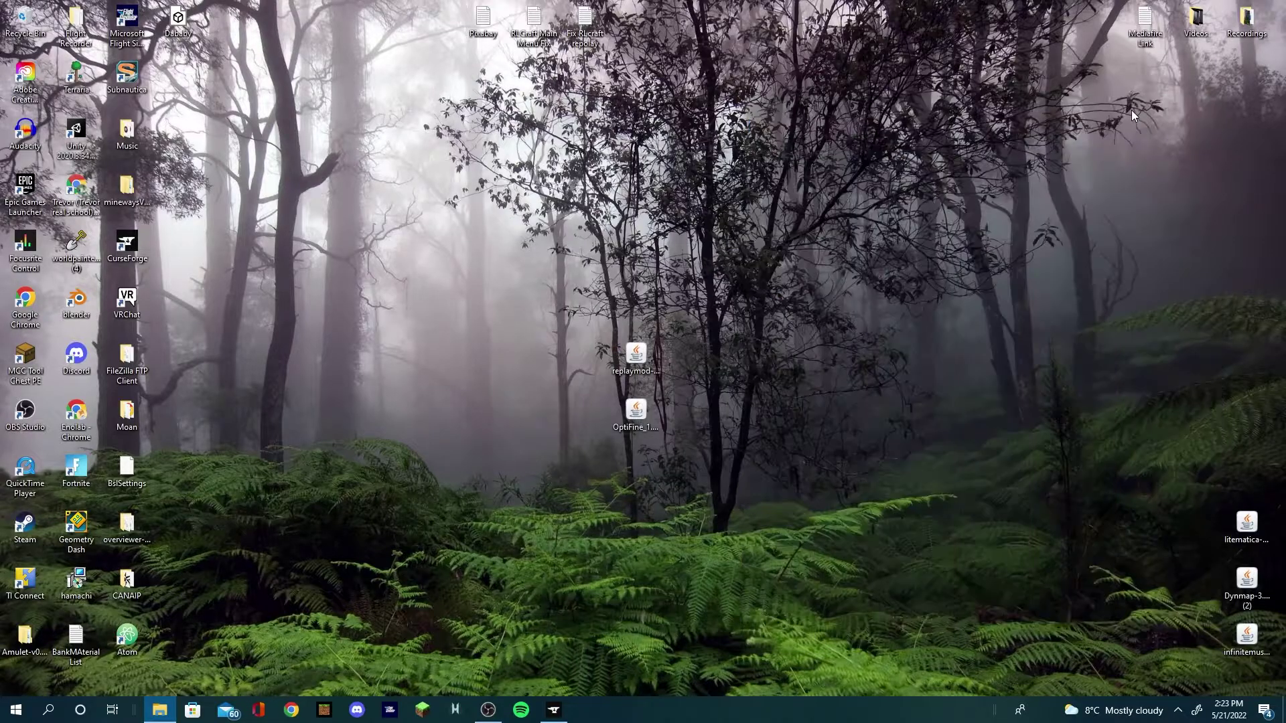
drag(564, 272, 1252, 345)
Step: Return to CurseForge, maximize the launched RLCraft window, and check the singleplayer world list for the Record Singleplayer option before returning to the title screen
click(553, 710)
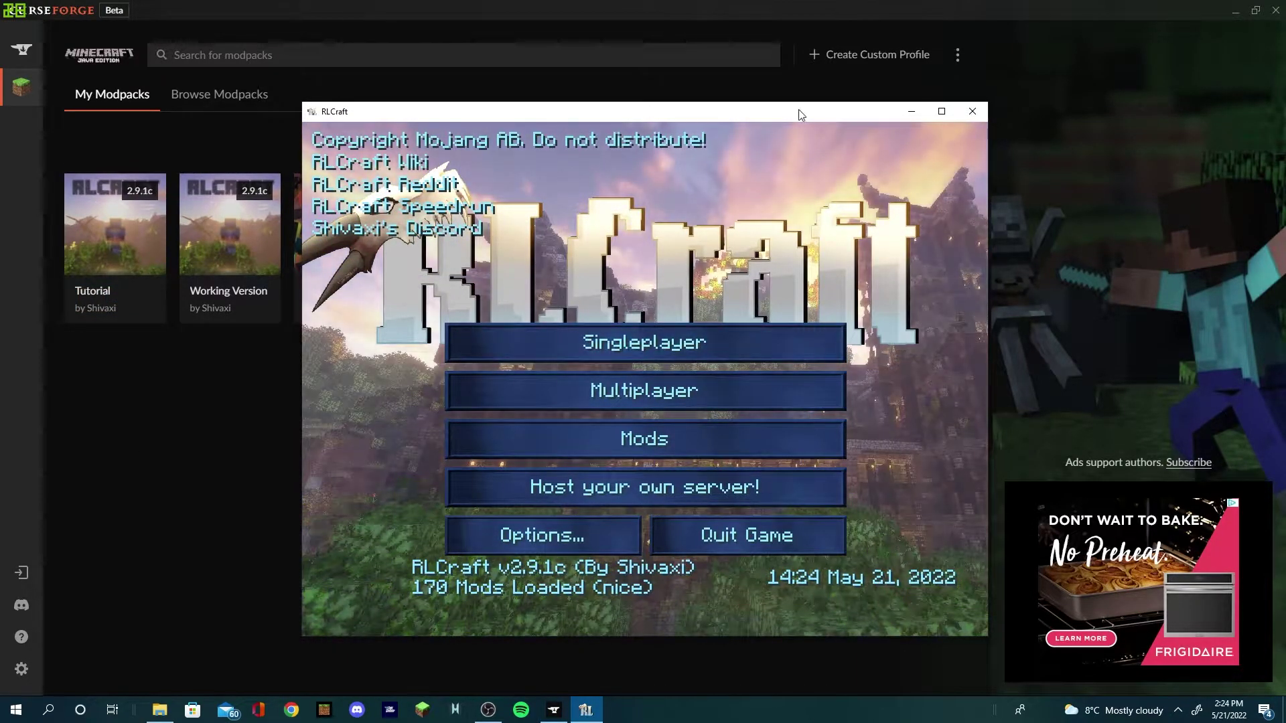
click(941, 111)
click(638, 266)
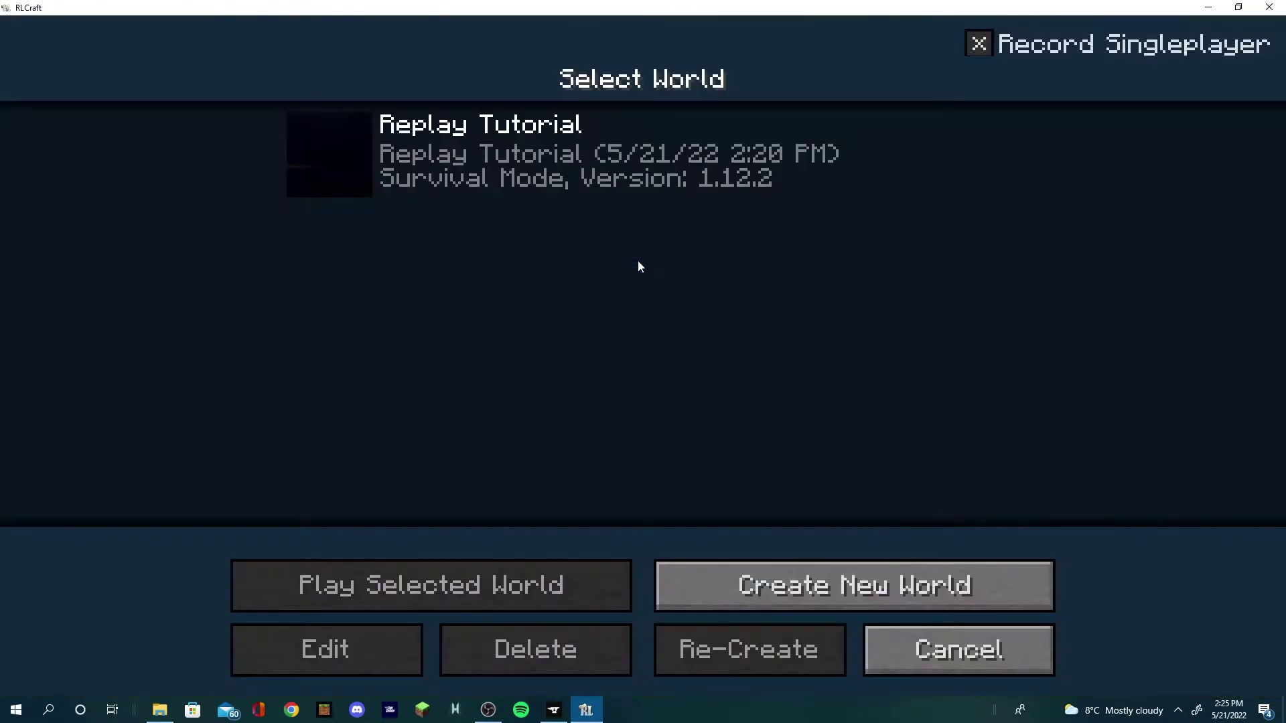
click(985, 663)
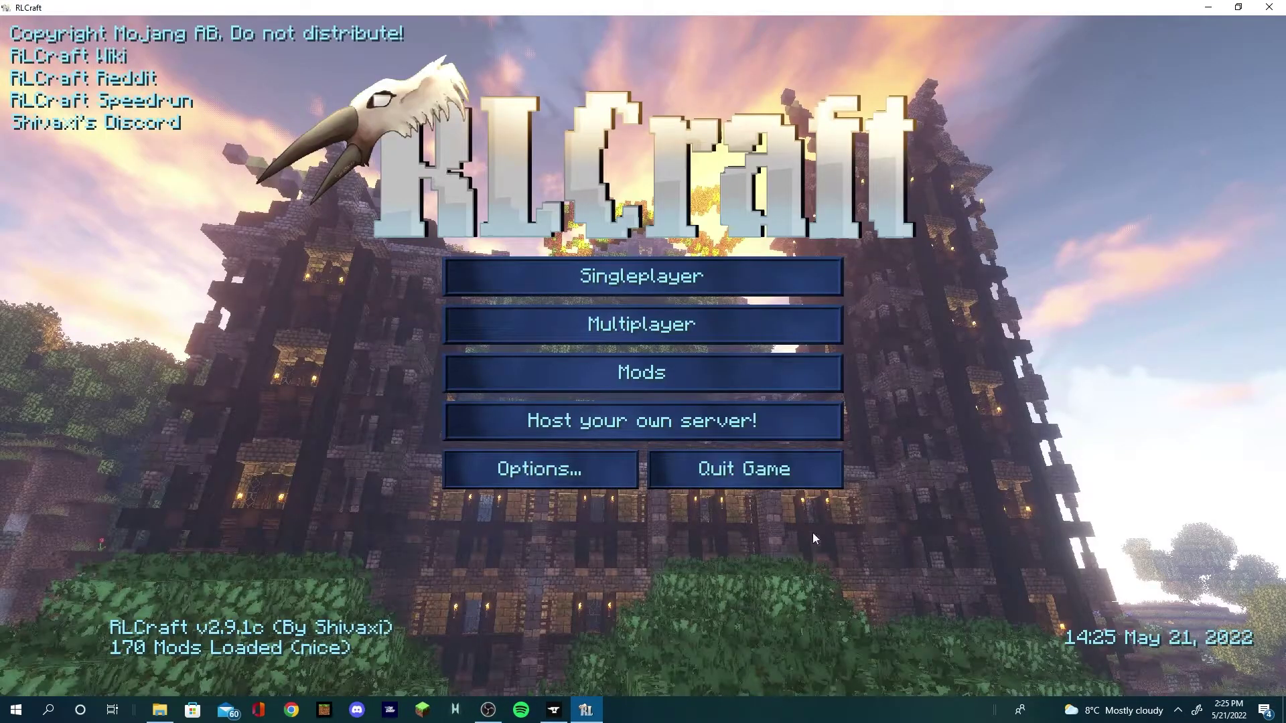
Step: Load the Replay Tutorial singleplayer world with recording on, and stop the Replay Mod recording through the game menu
click(710, 274)
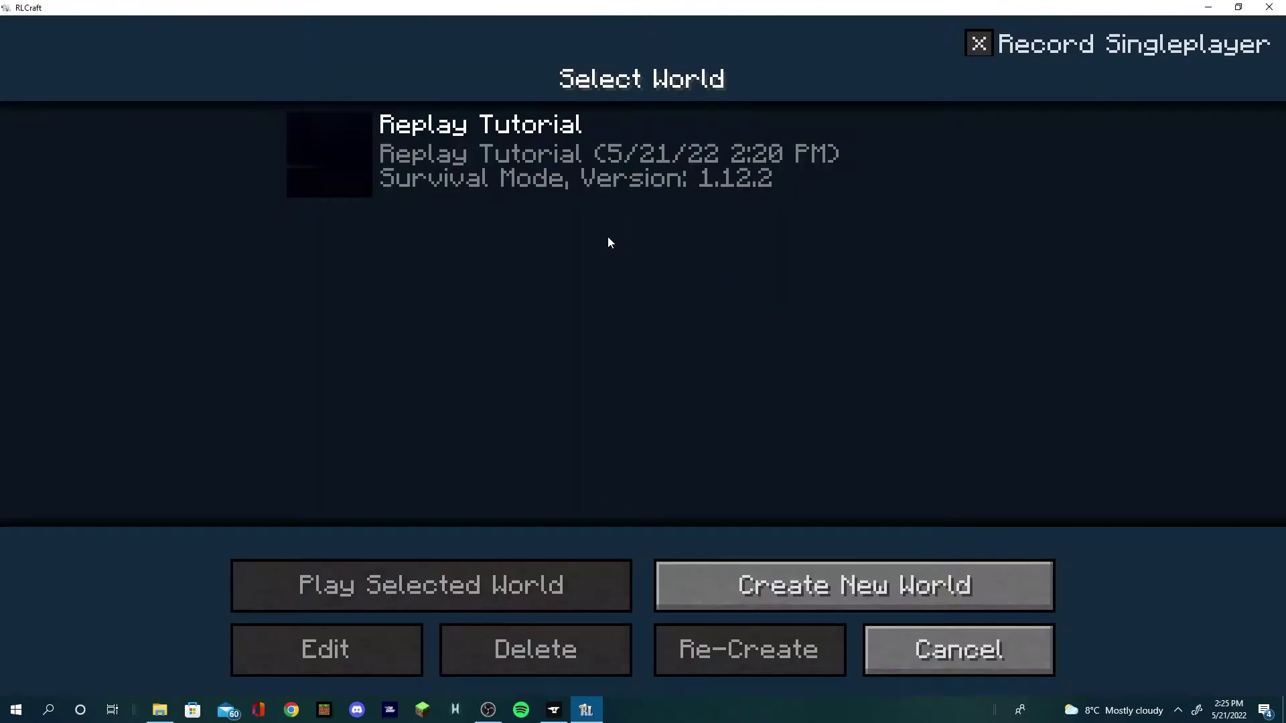
click(323, 153)
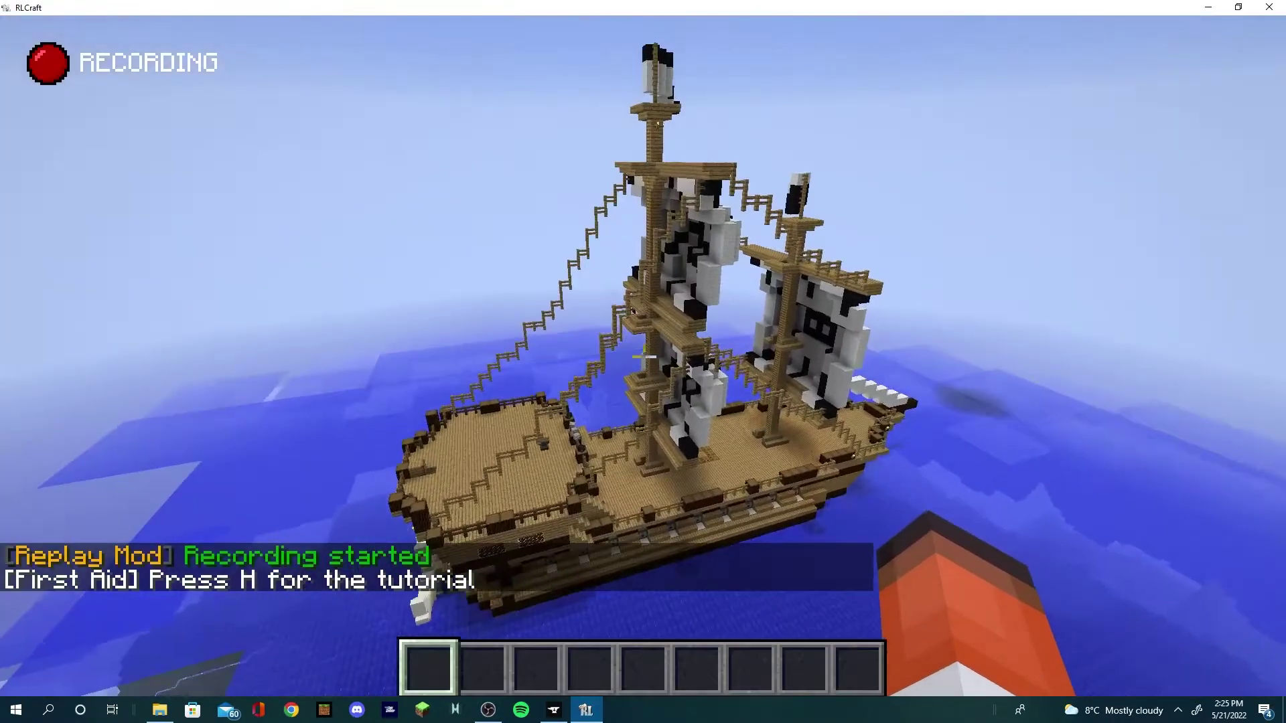
key(Escape)
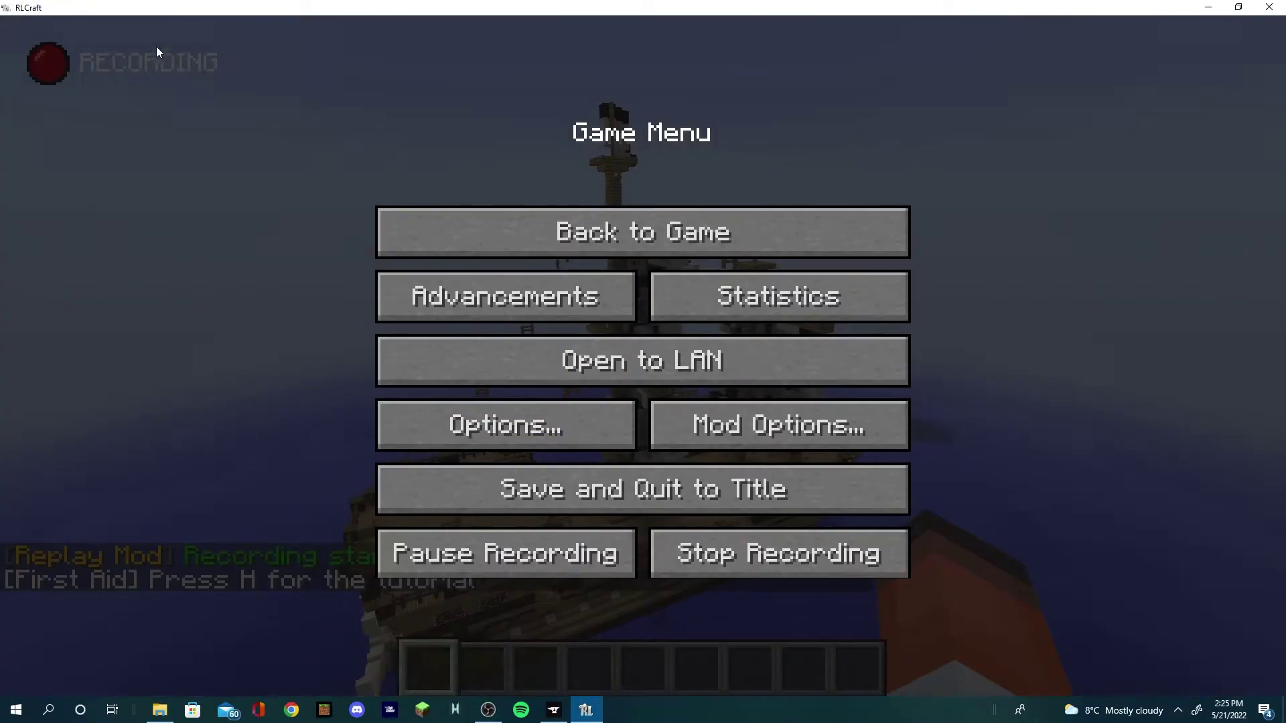
click(630, 554)
click(584, 557)
click(696, 551)
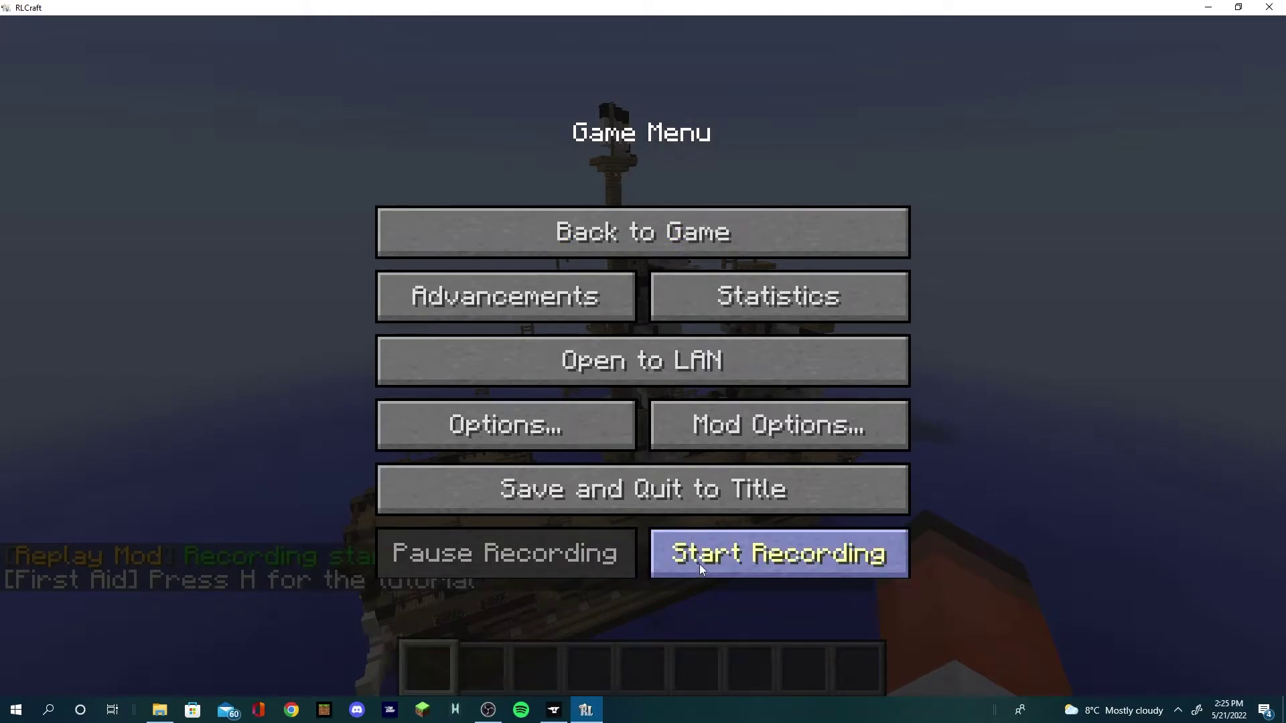
Step: Resume the world and fly briefly toward the ship, then save and quit to the title screen
click(610, 244)
key(w)
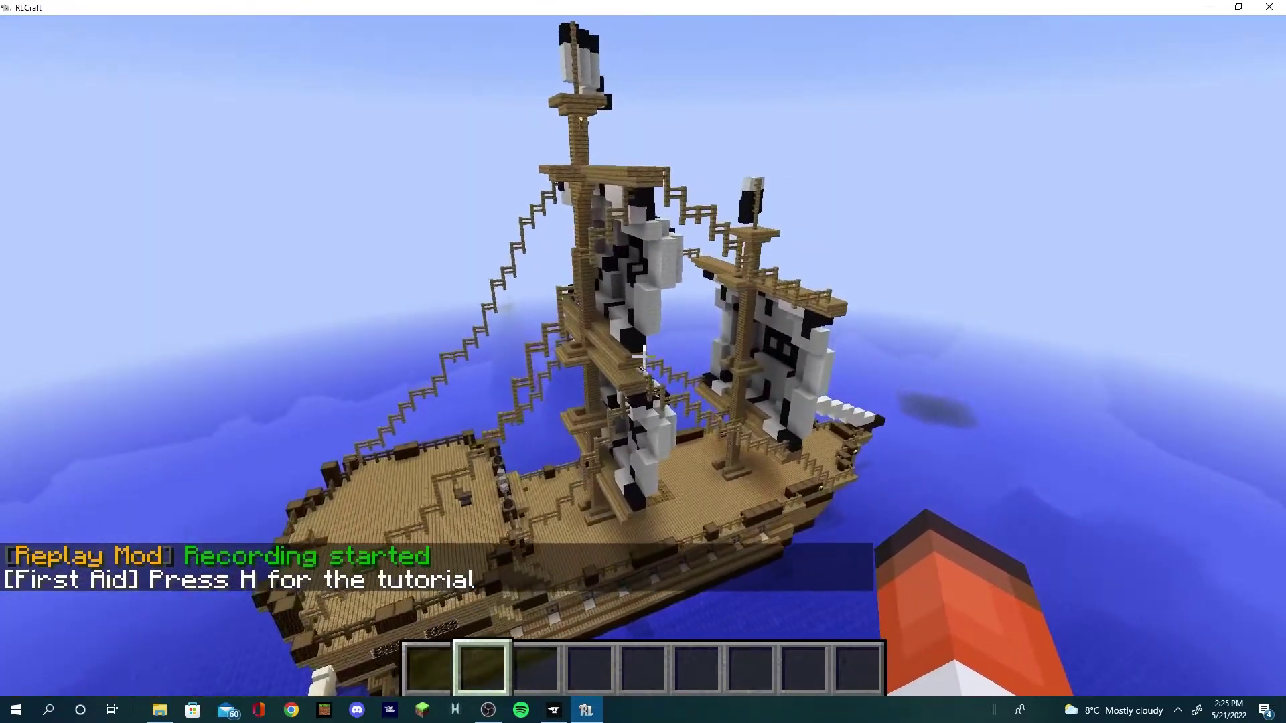
key(Escape)
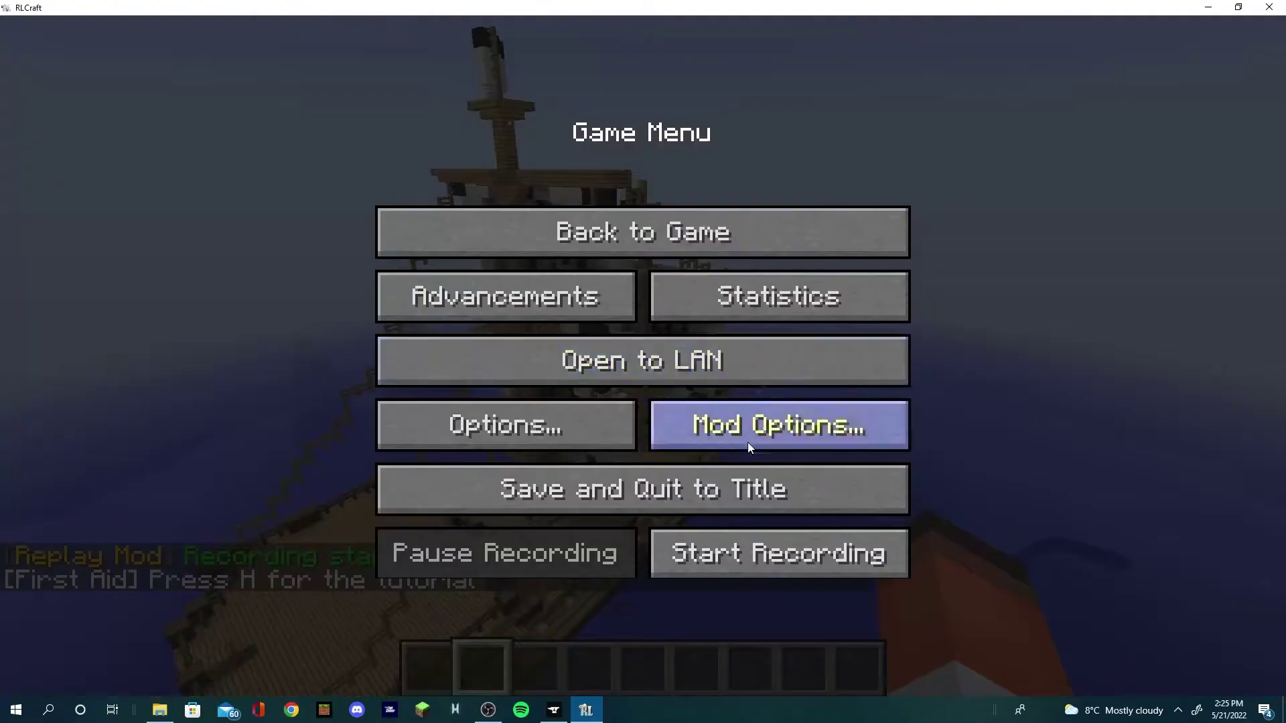
click(683, 499)
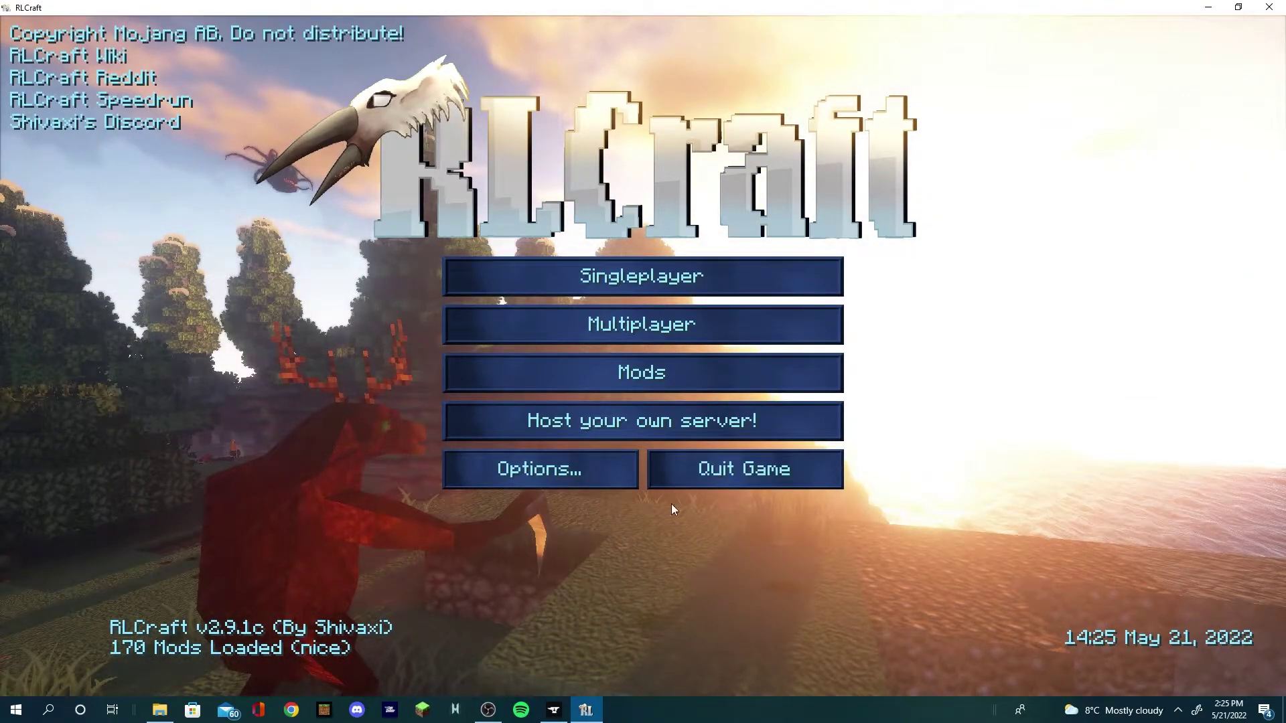
Step: Accept the suggested name for the replay file on the options screen, then return to the title screen and quit the game
click(540, 480)
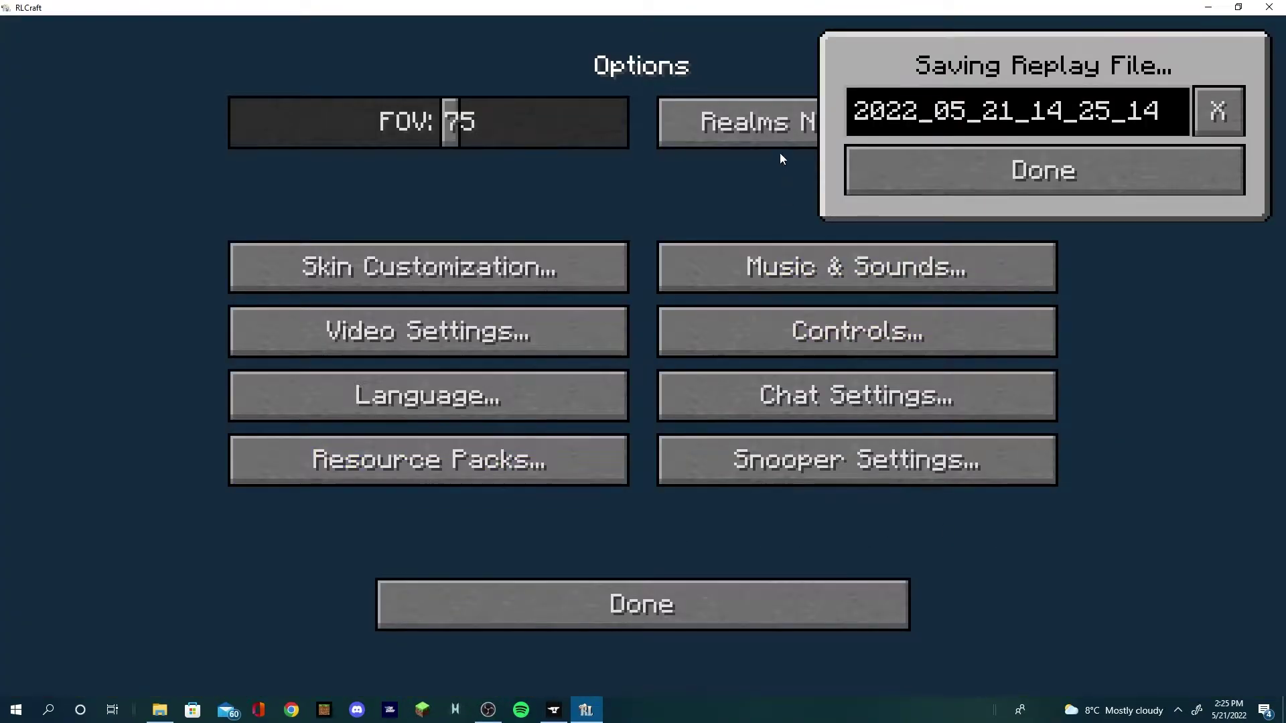
click(936, 171)
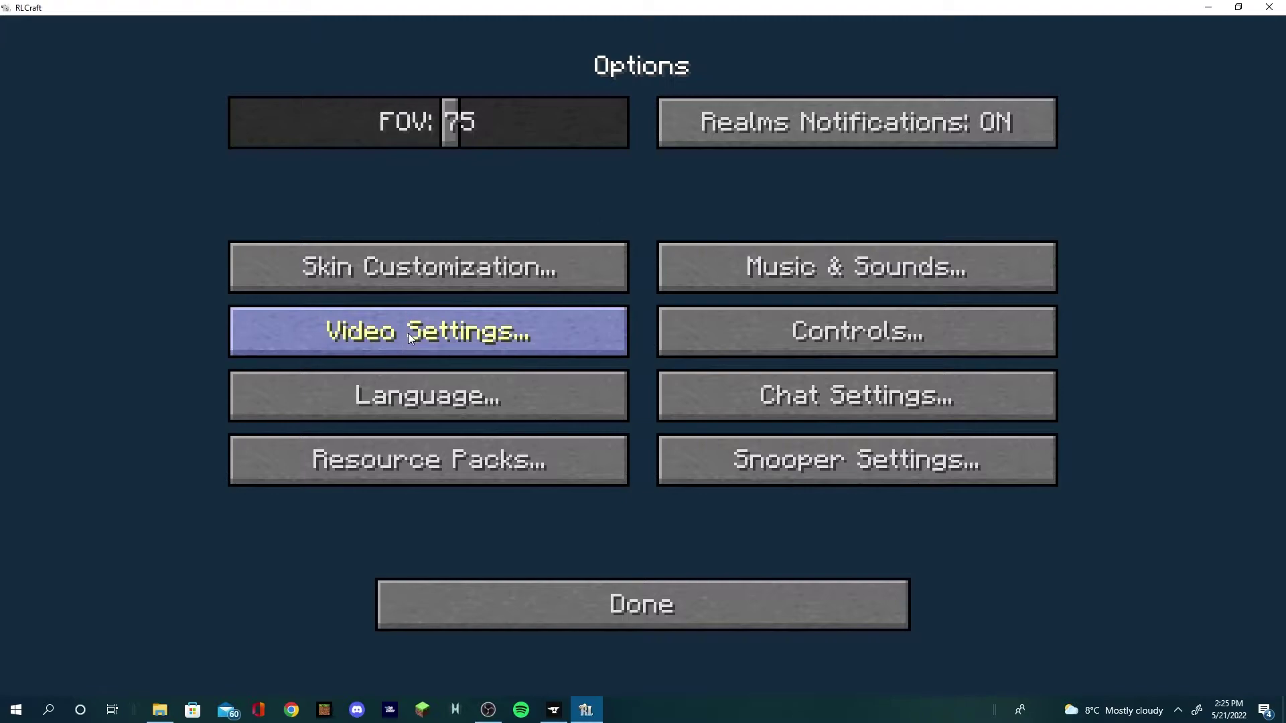
click(659, 606)
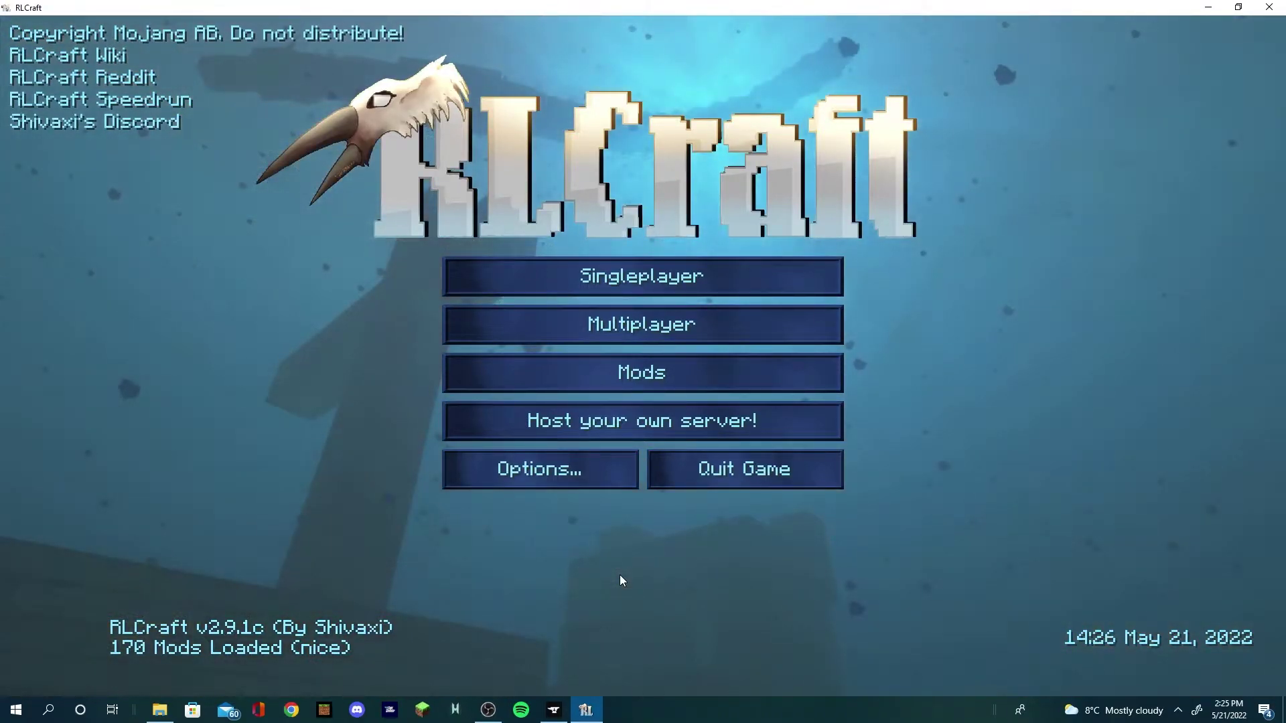
click(750, 472)
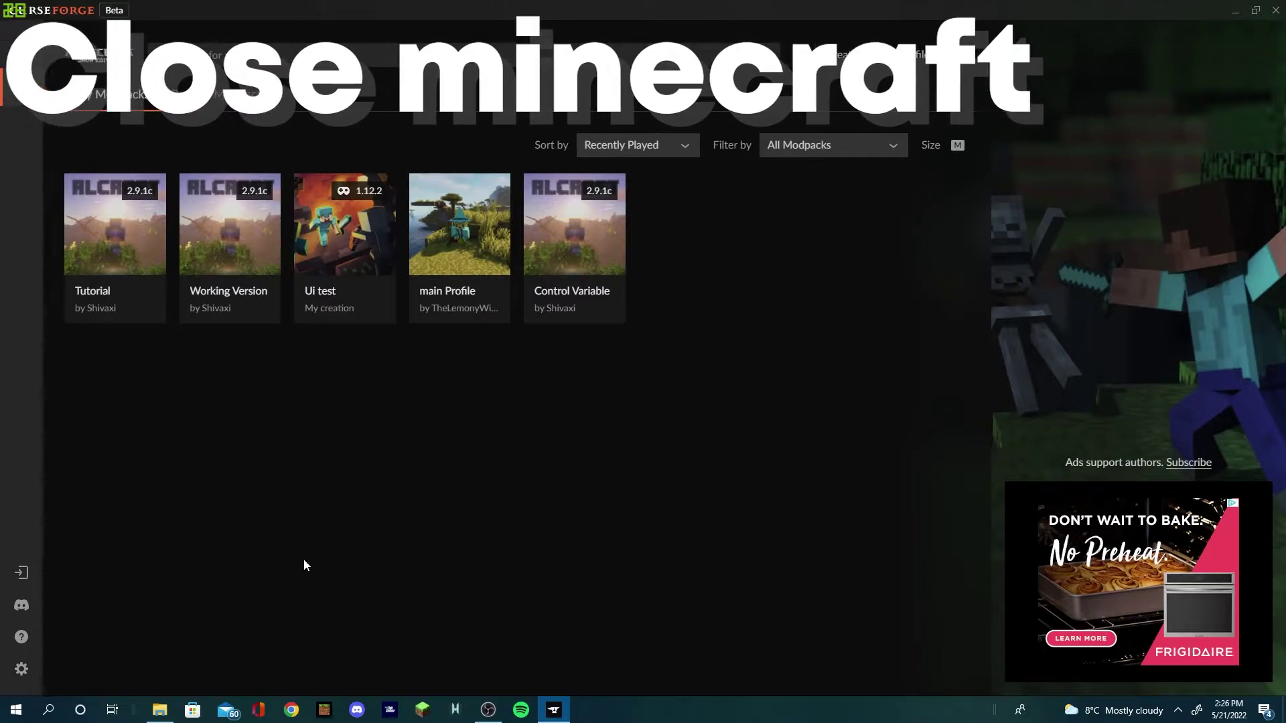
Step: Bring back the open mods folder window, go up to the RLCraft (3) folder, and open config and its CustomMainMenu folder
right_click(105, 283)
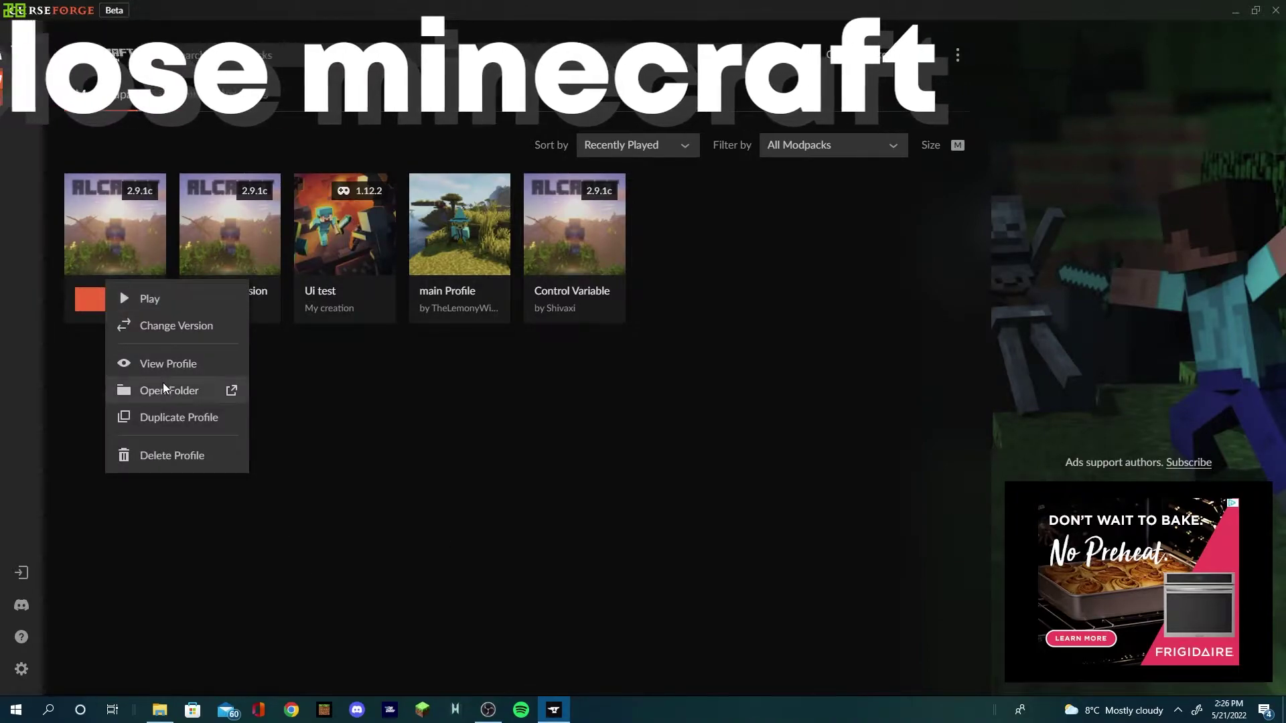
click(159, 708)
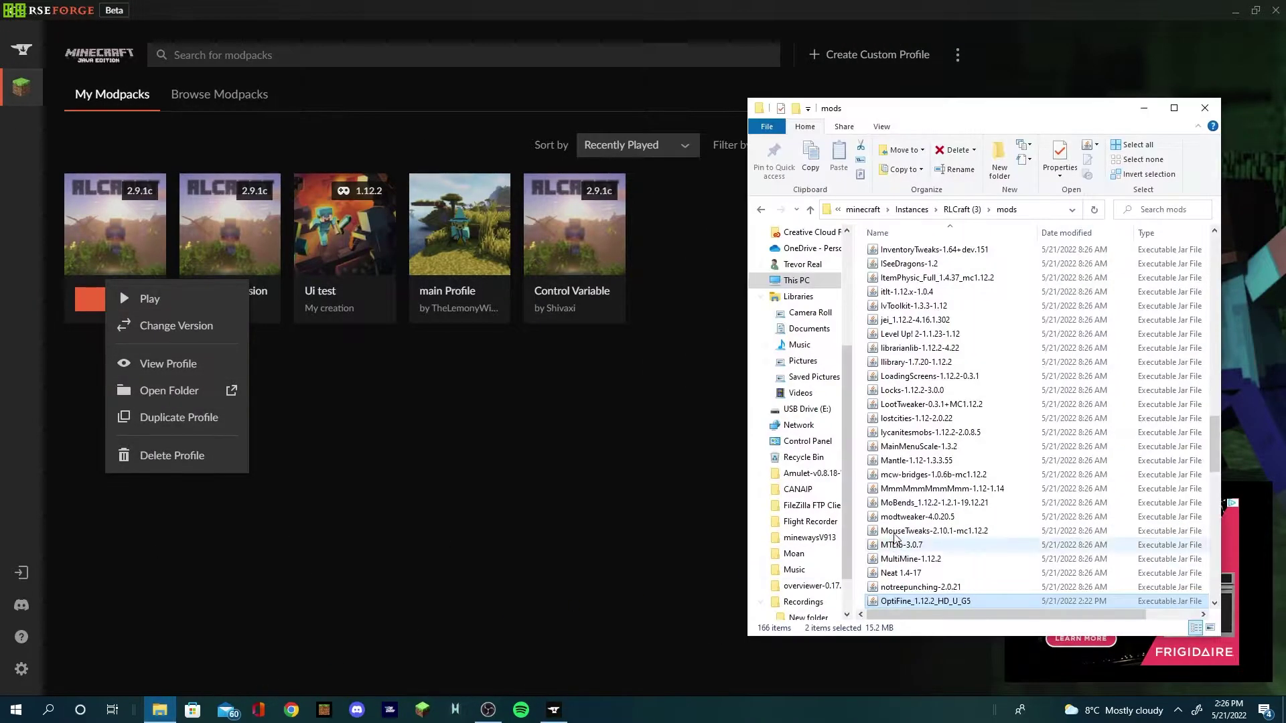
drag(1055, 109, 660, 133)
click(288, 459)
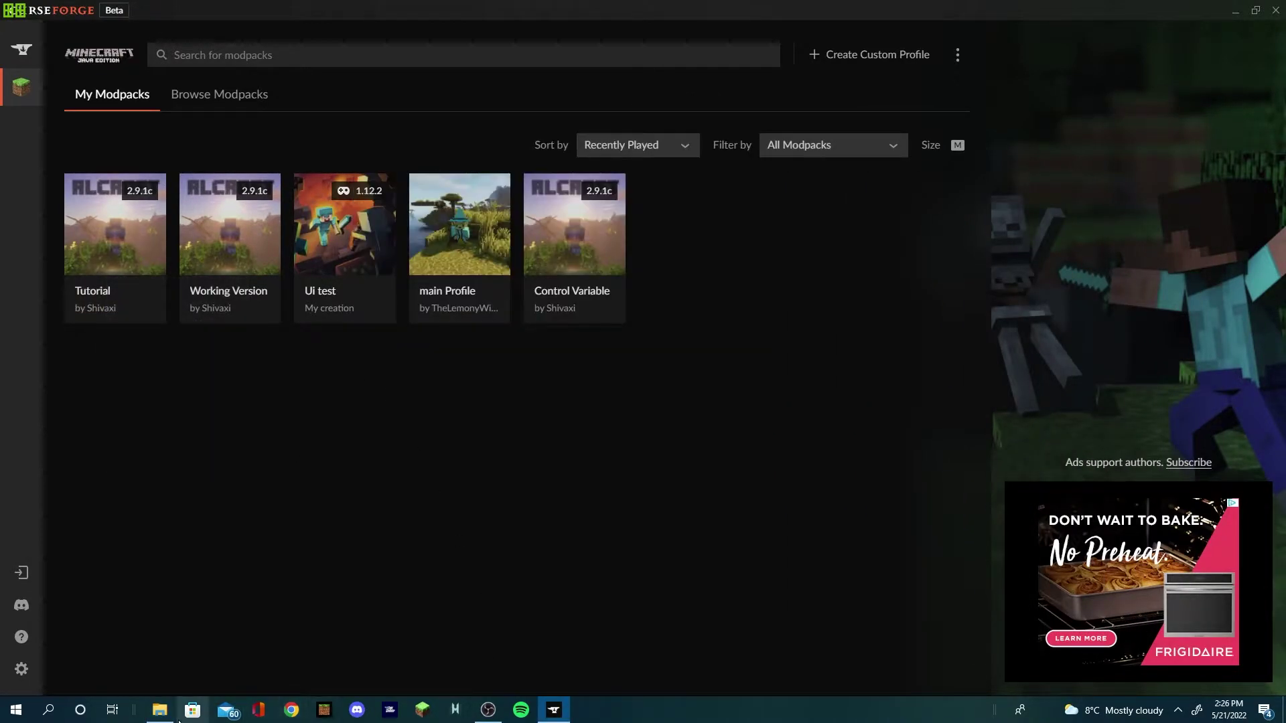
click(159, 709)
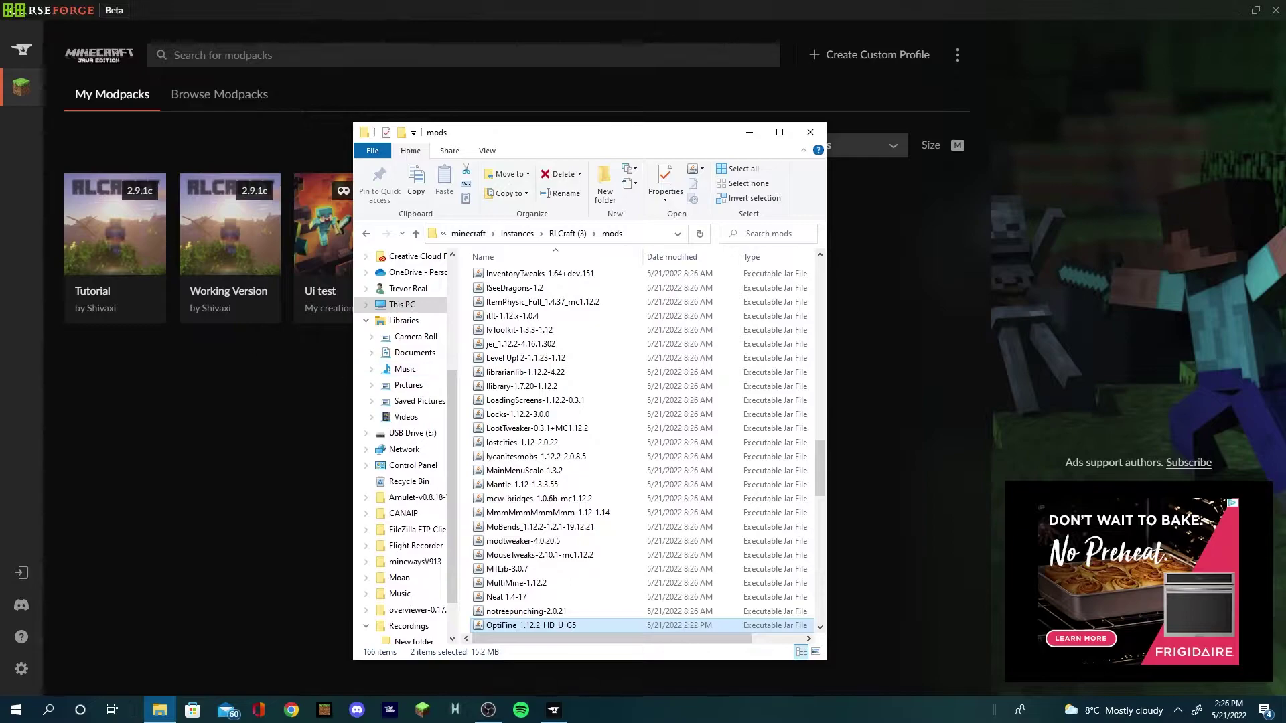
drag(349, 378, 118, 381)
click(558, 233)
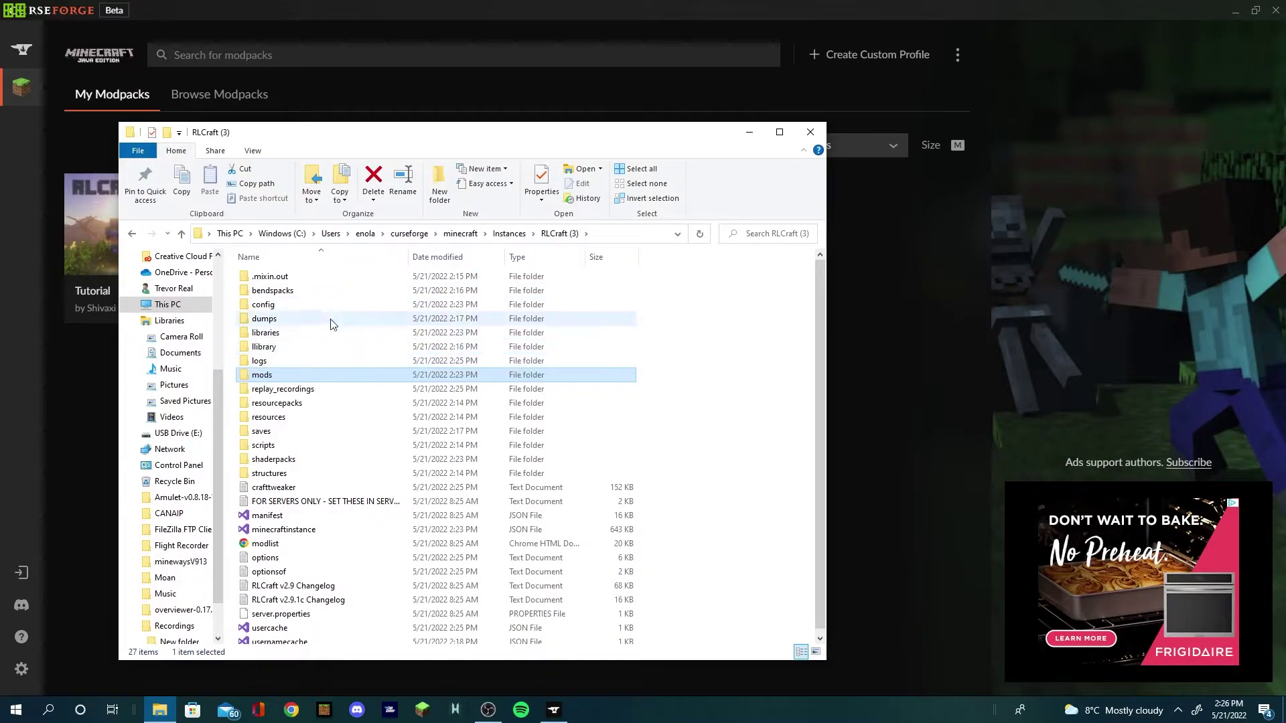
double_click(344, 307)
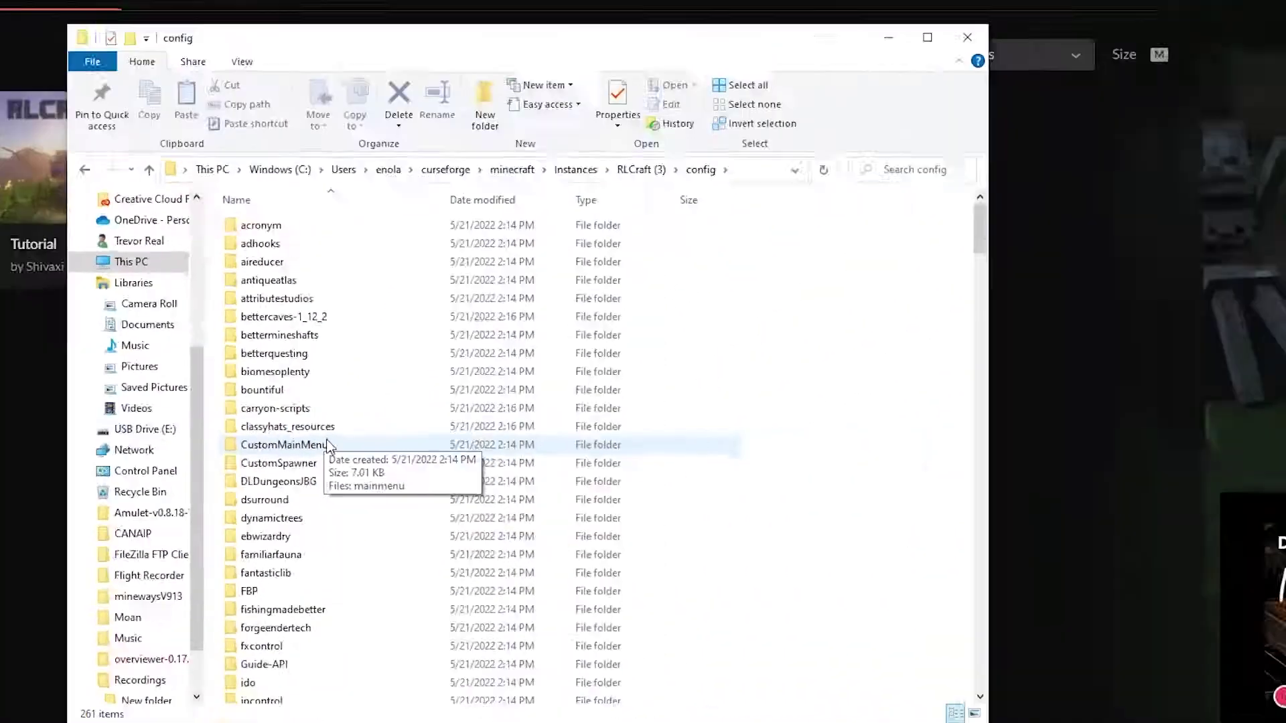
double_click(424, 469)
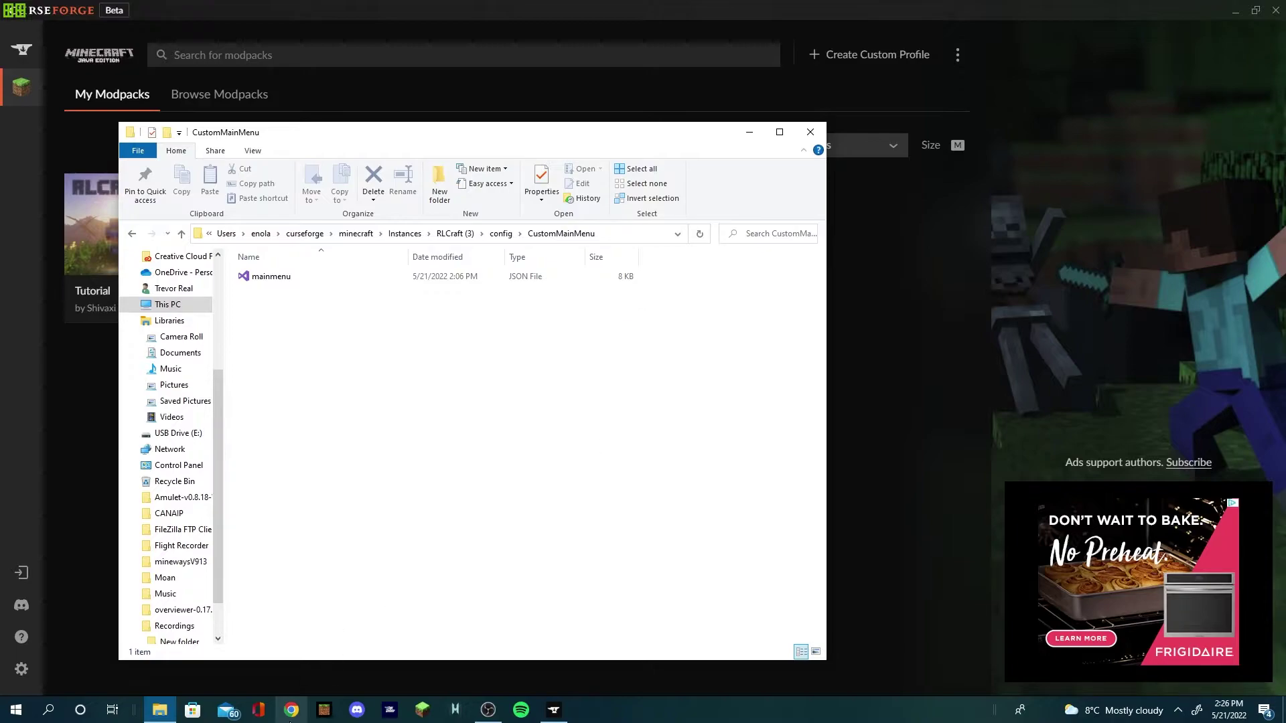
Step: Switch to Chrome, search for "visual studio", and open Microsoft's official Visual Studio site
click(291, 712)
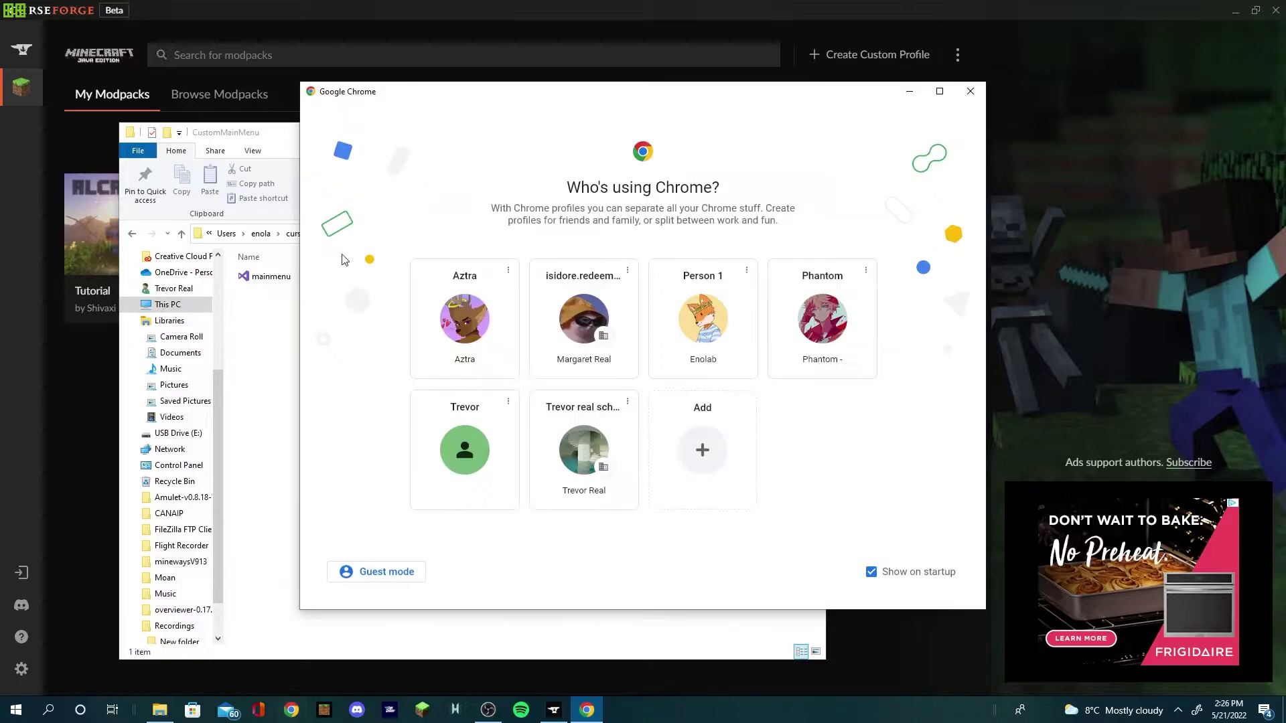
click(665, 373)
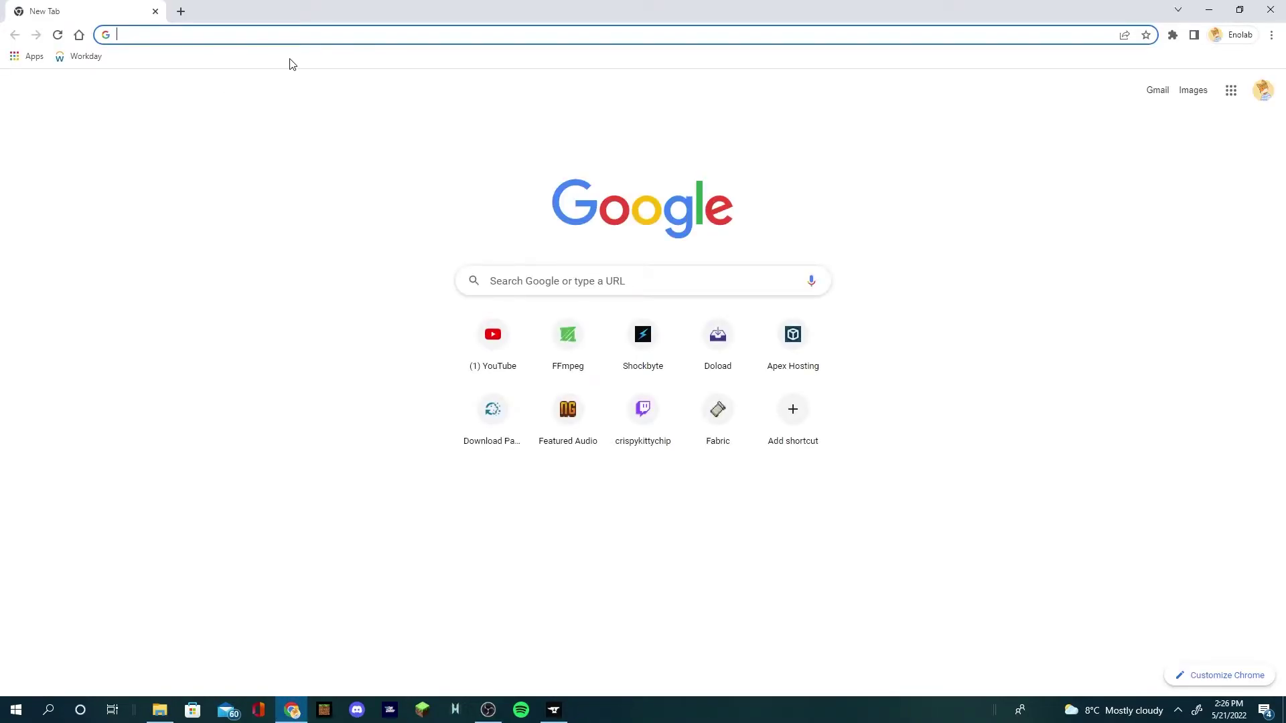
text(visual studi)
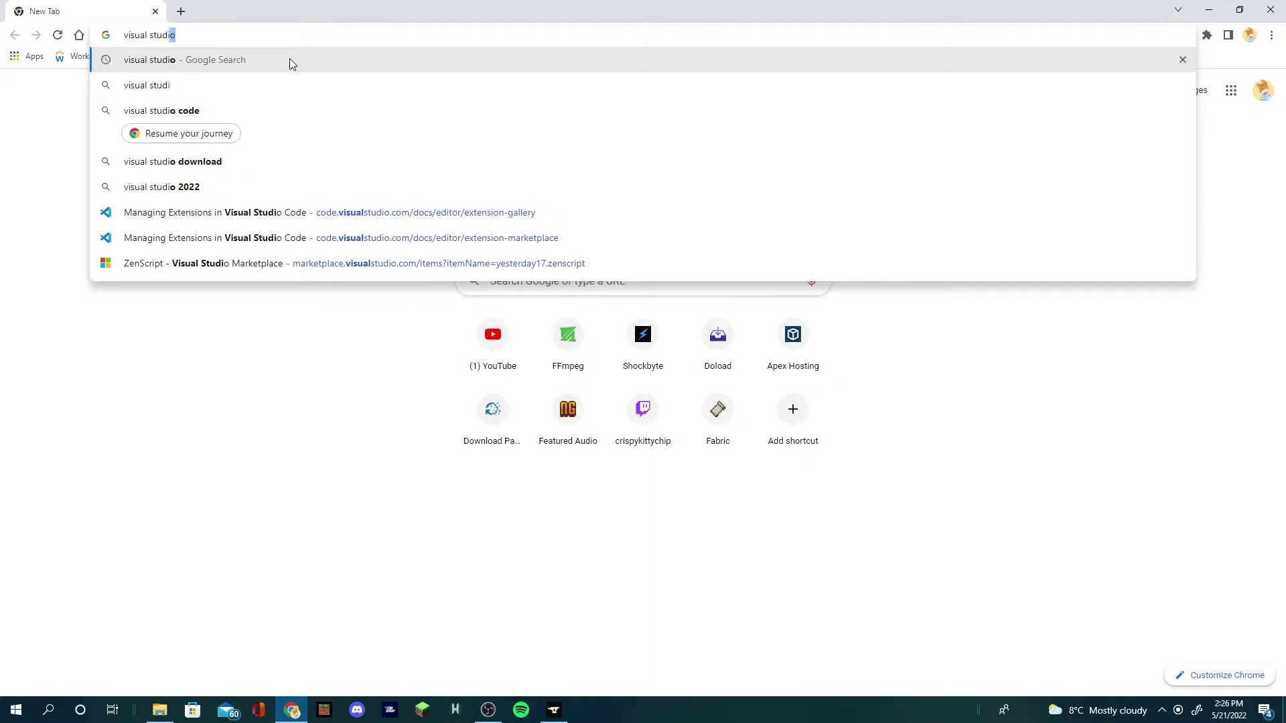
key(Return)
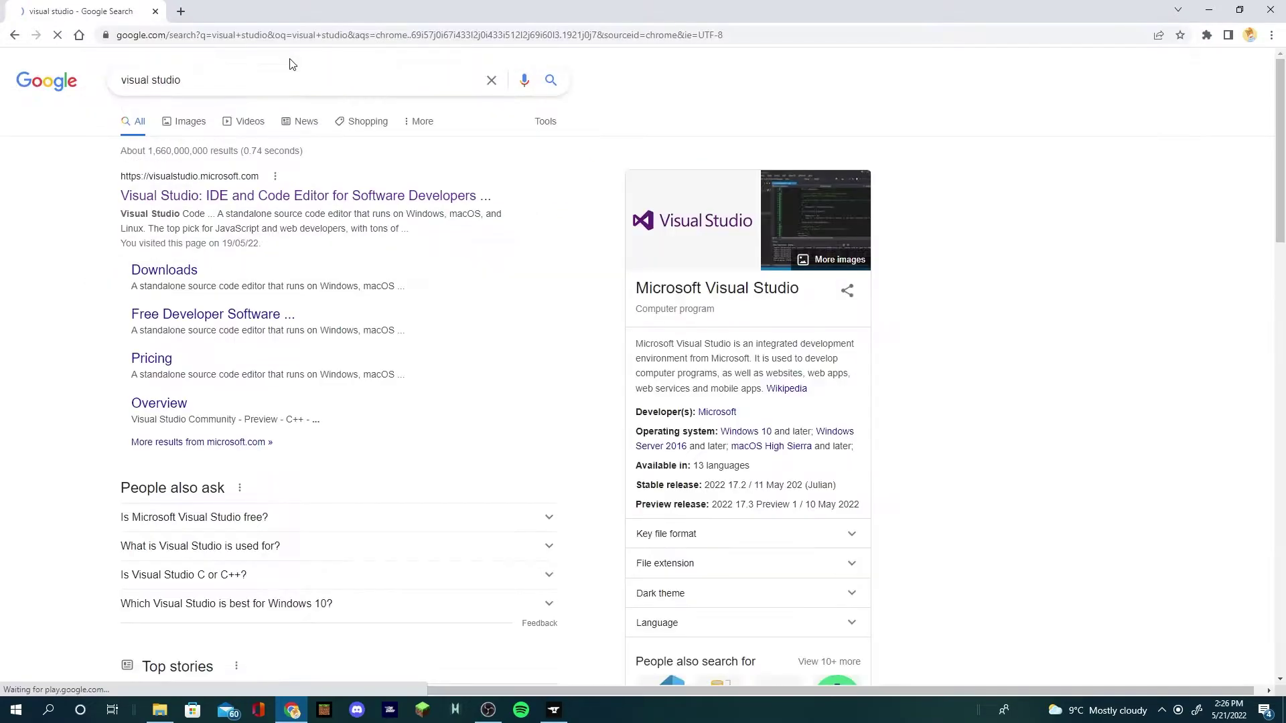
click(267, 193)
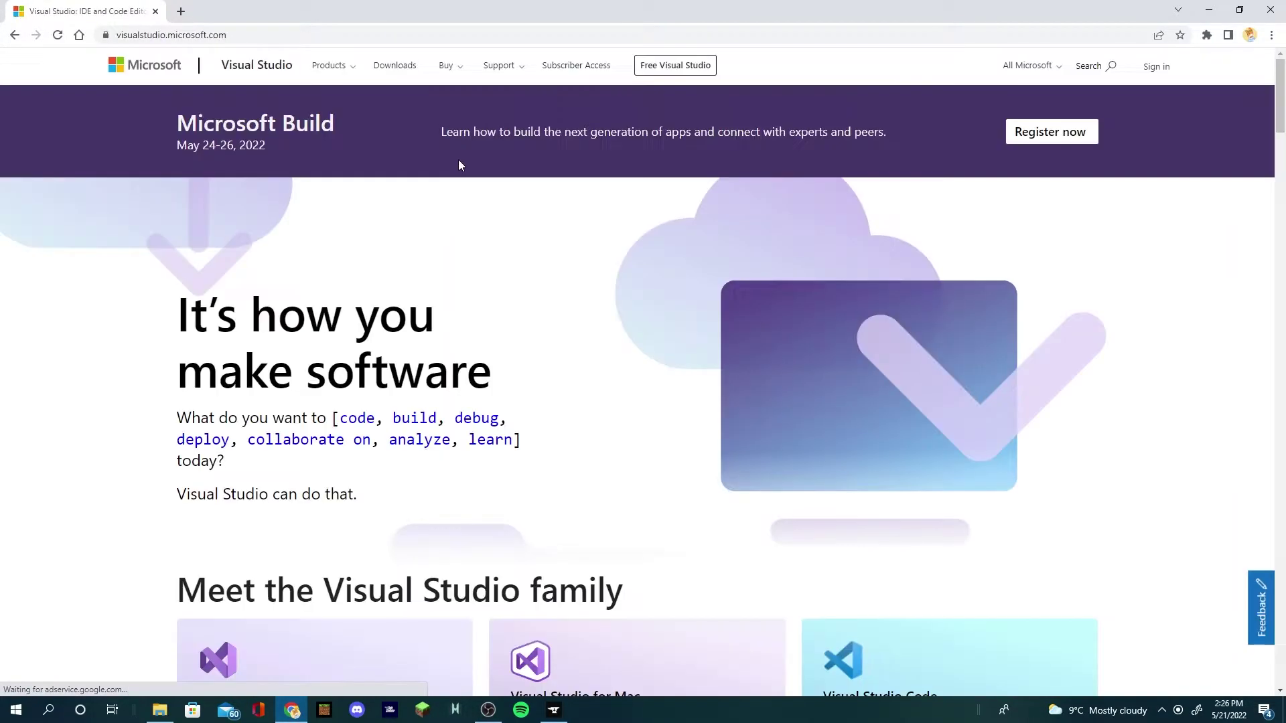
Step: Download the Community 2022 edition of Visual Studio for Windows from the Visual Studio family section
scroll(367, 373, down, 7)
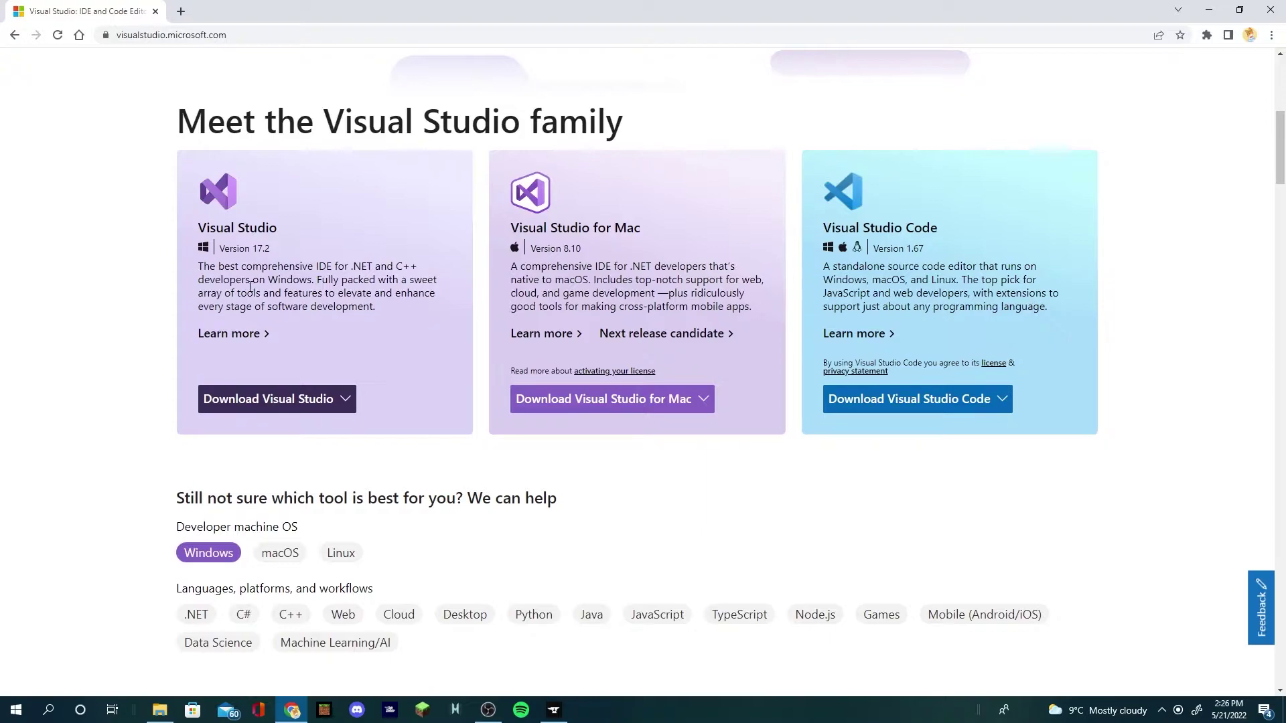
drag(198, 236, 375, 308)
click(258, 264)
click(269, 396)
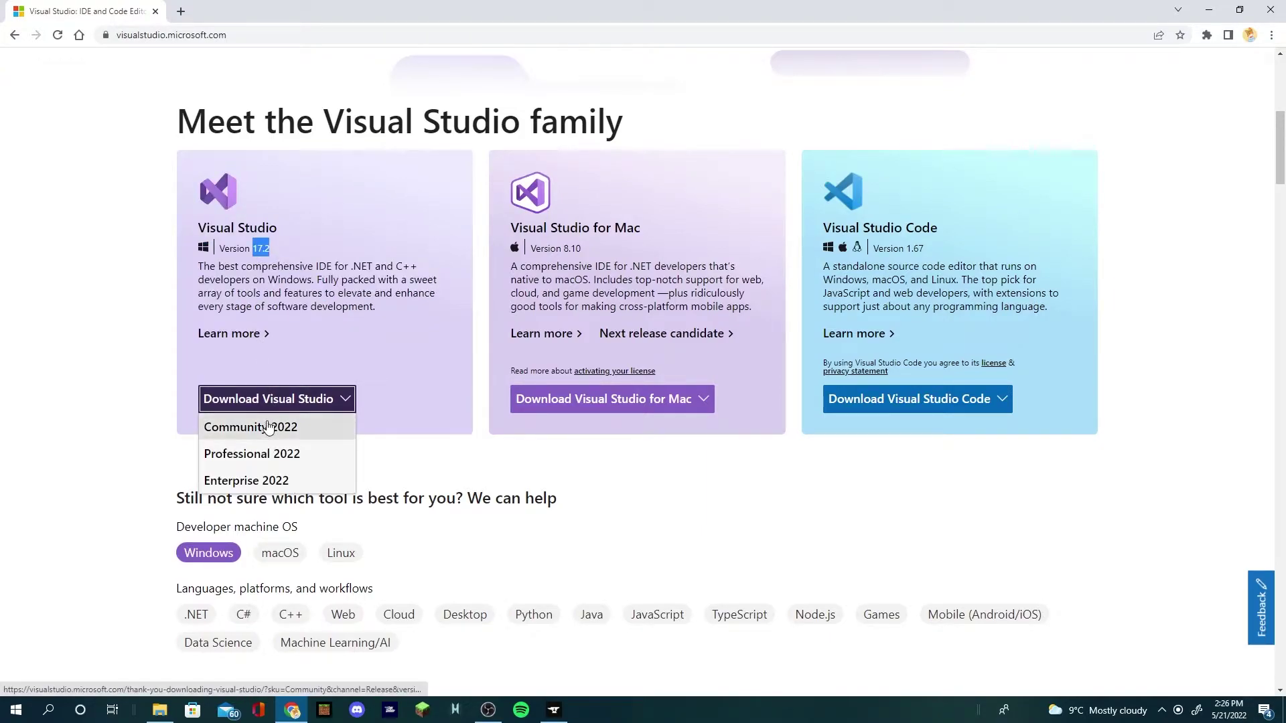
click(280, 426)
scroll(744, 458, down, 8)
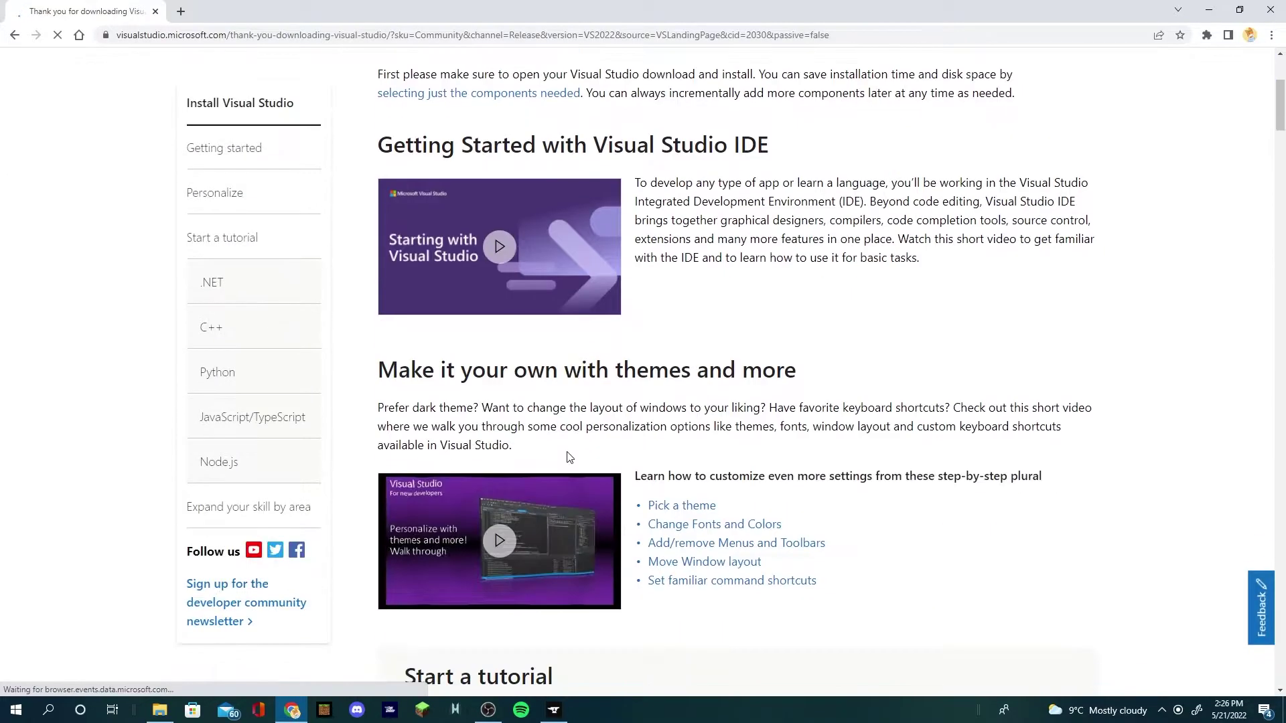
scroll(744, 457, down, 3)
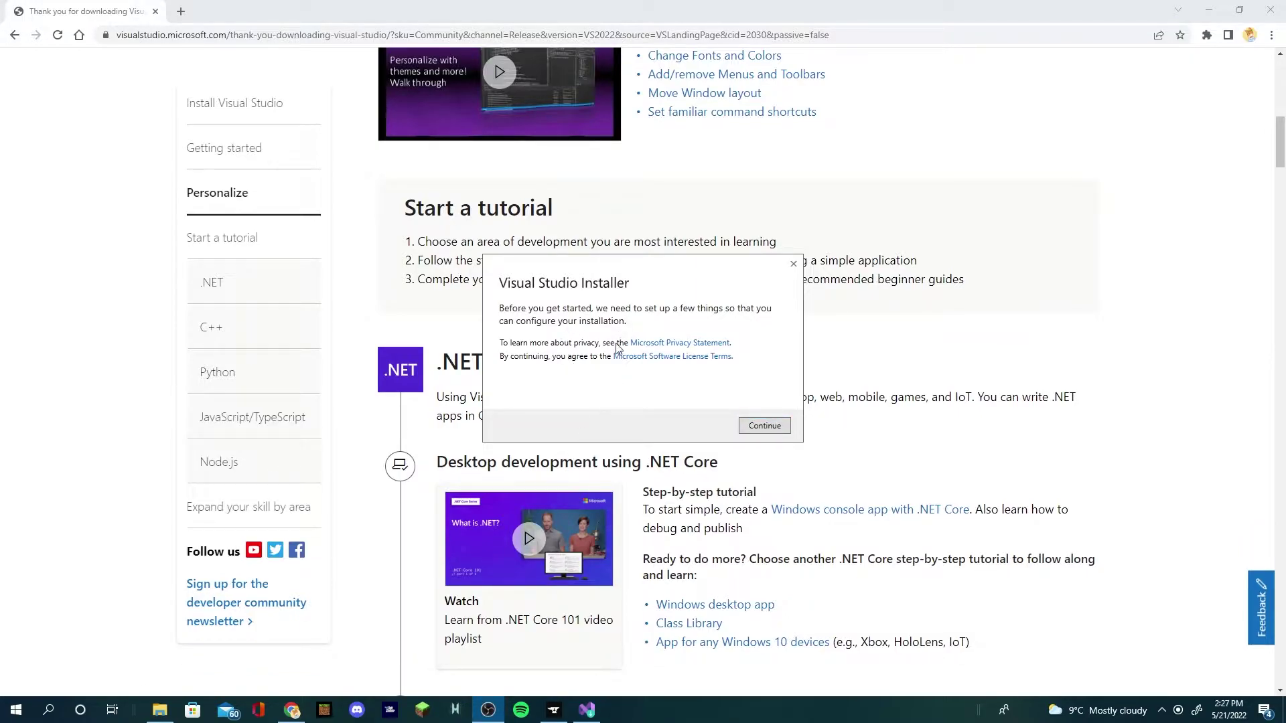
Step: Continue through the Visual Studio Installer, launch Visual Studio Community 2022, then close its start window and the installer
click(744, 424)
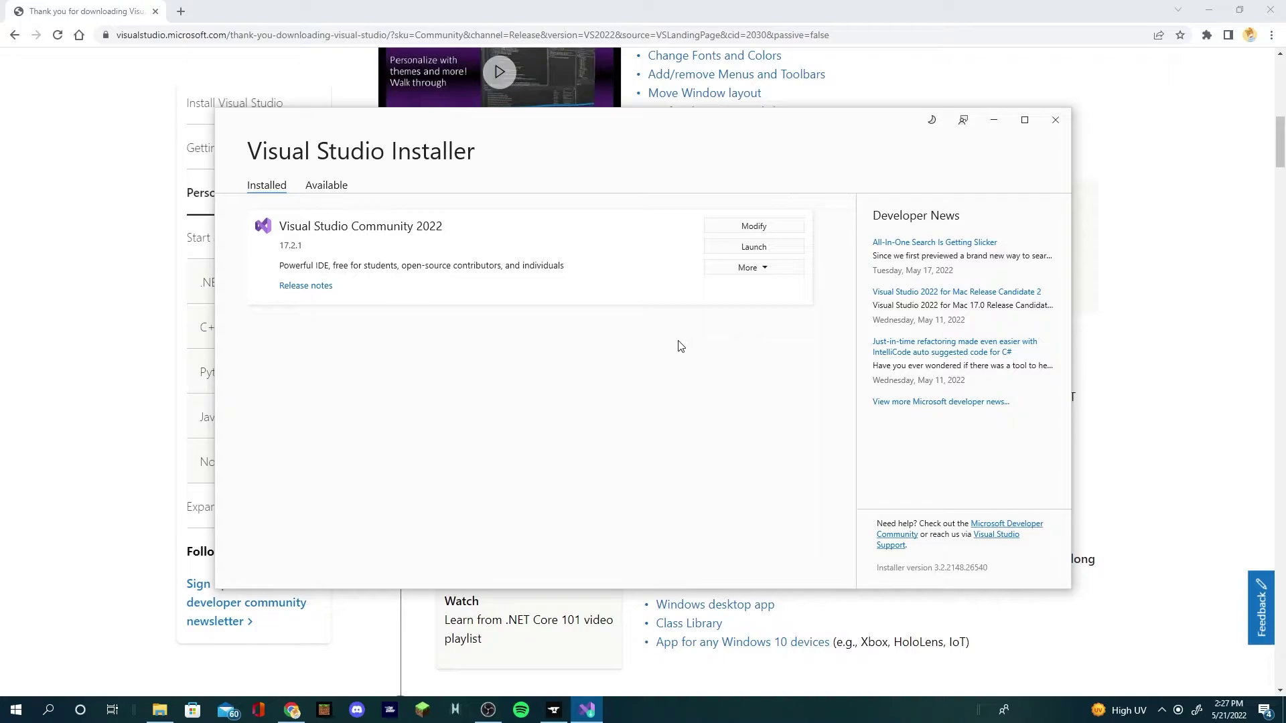
click(753, 248)
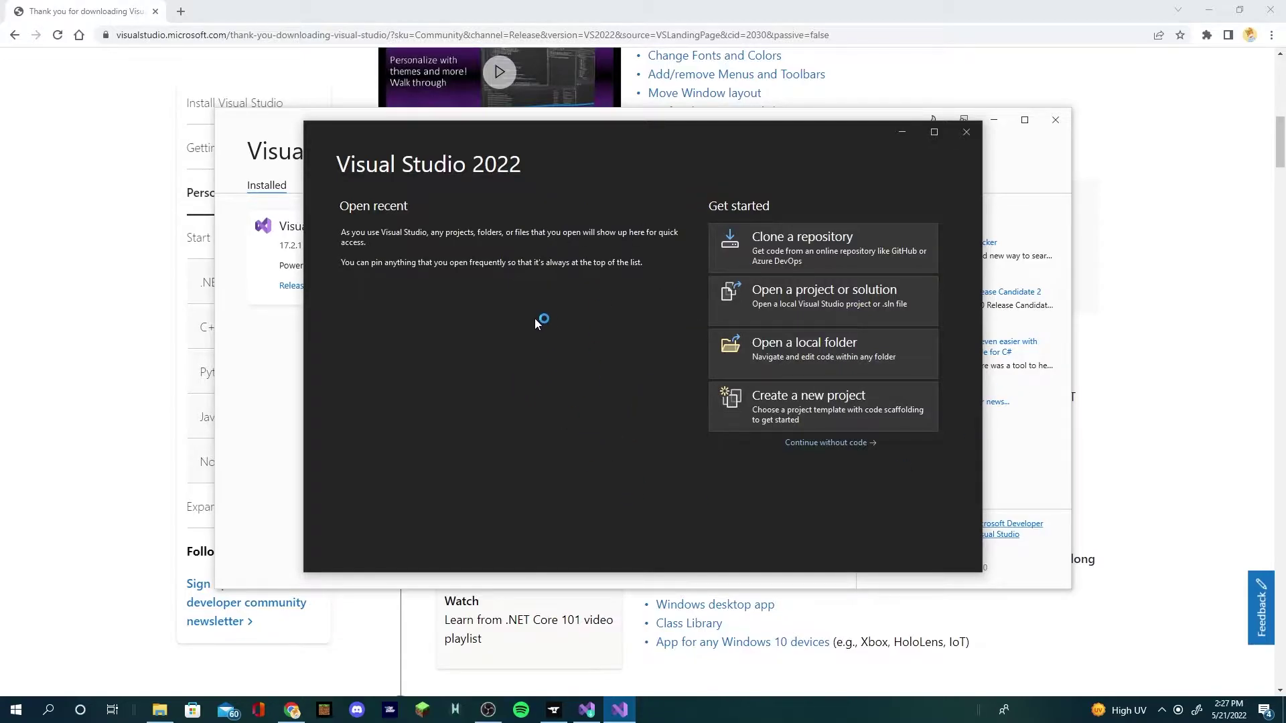
click(967, 132)
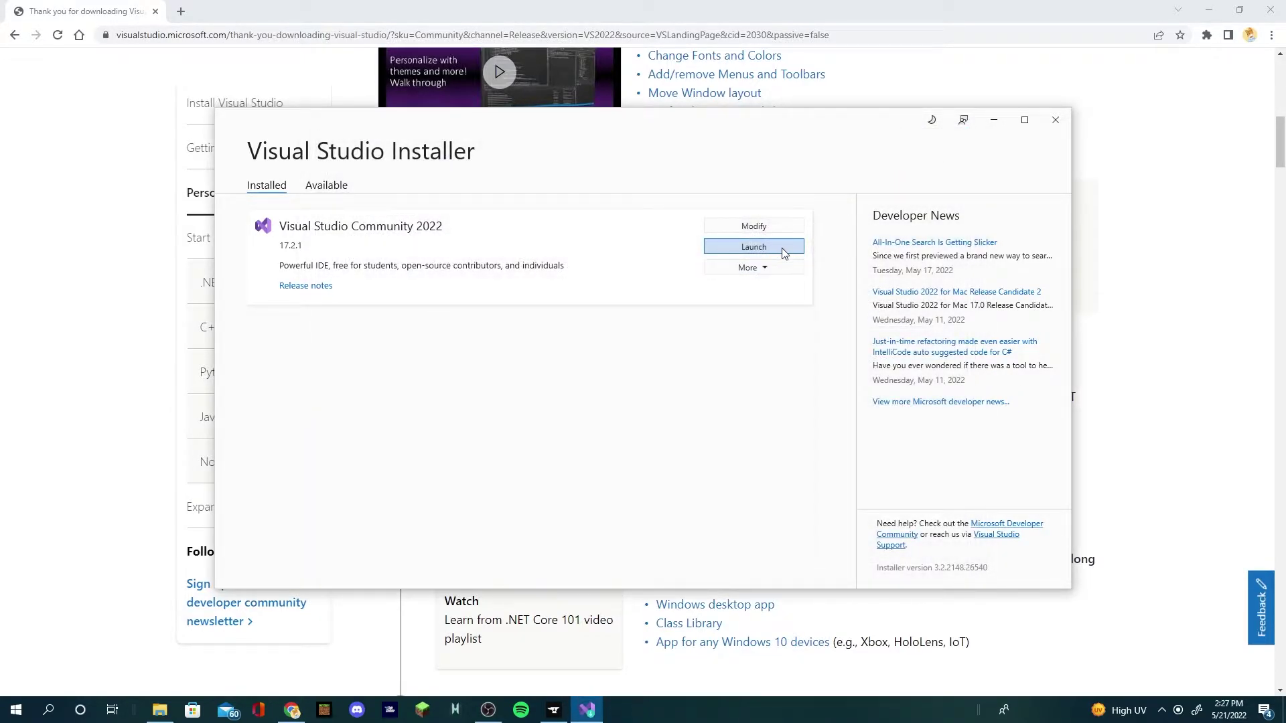
click(1054, 121)
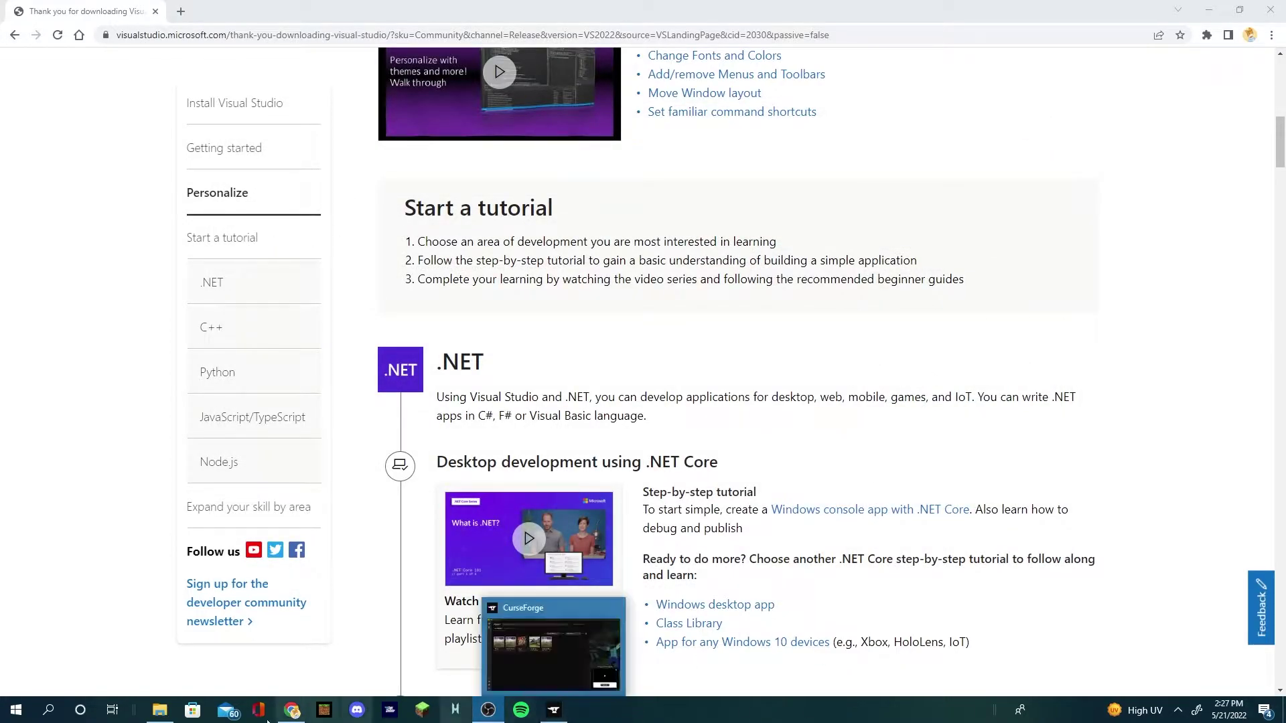
Step: Bring back the CustomMainMenu folder, open its mainmenu JSON file in Visual Studio, and delete the file's entire contents
click(159, 710)
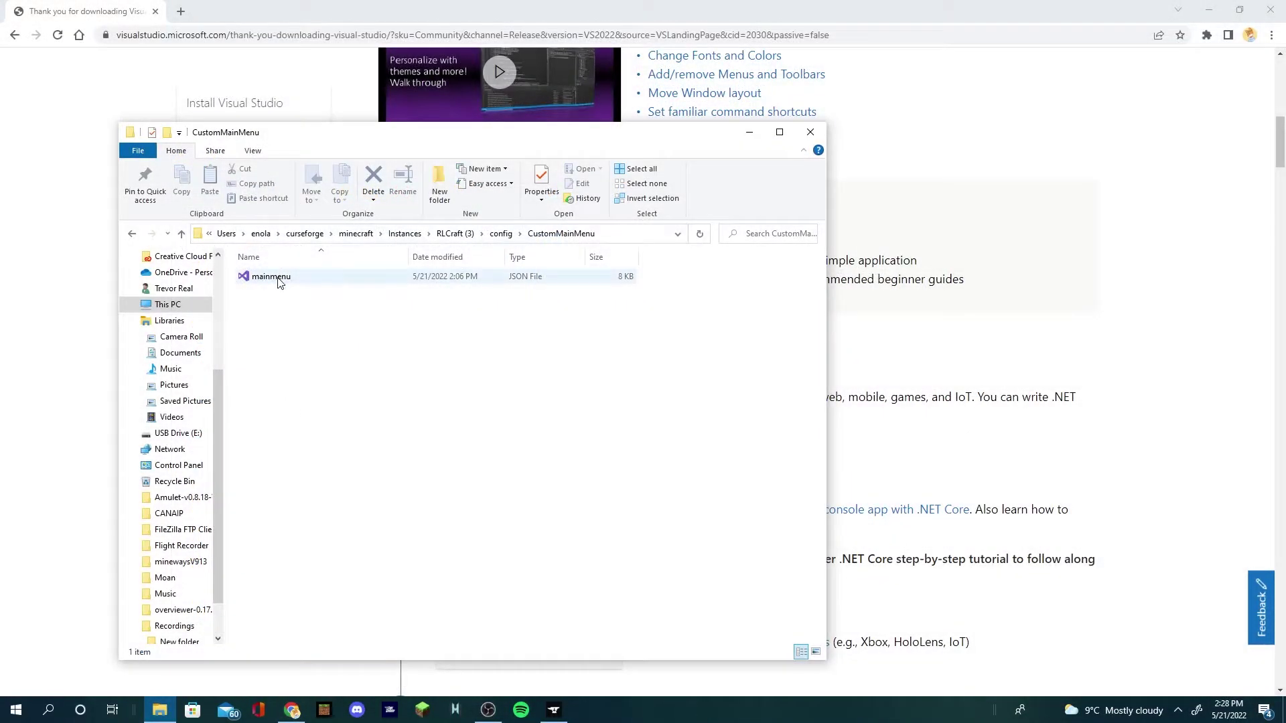
double_click(280, 283)
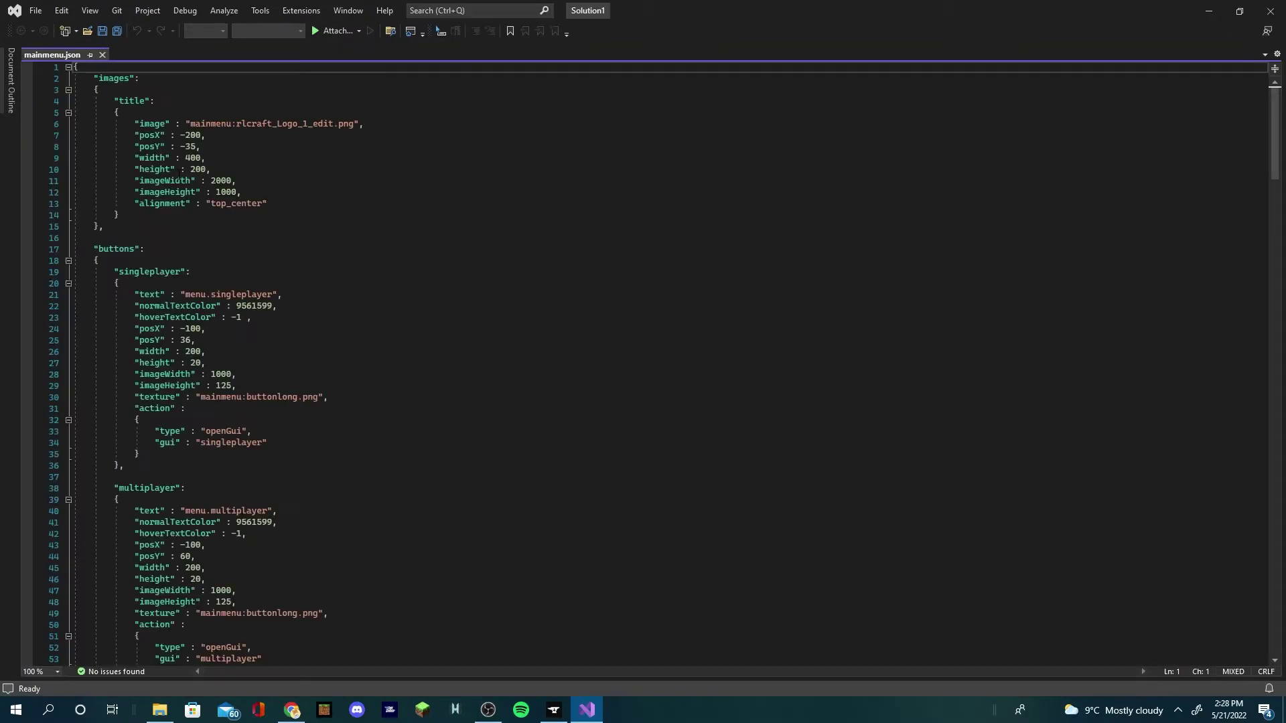
scroll(124, 391, down, 20)
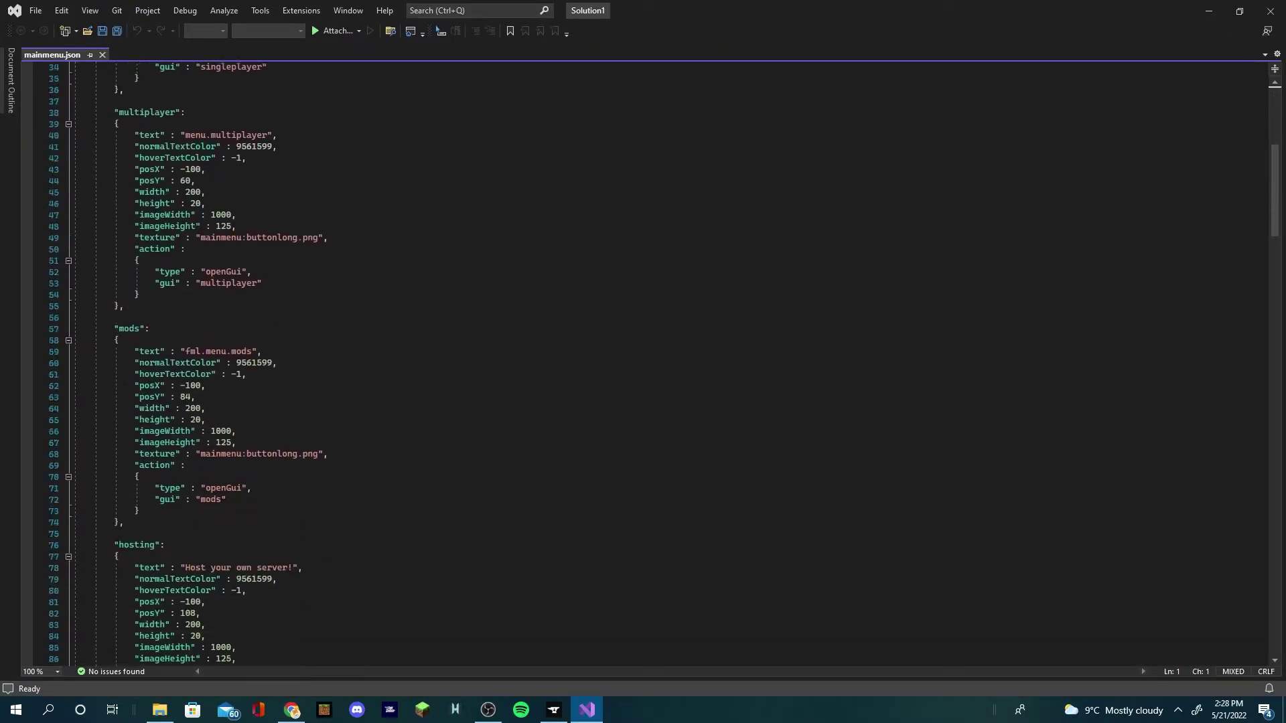
scroll(124, 391, down, 20)
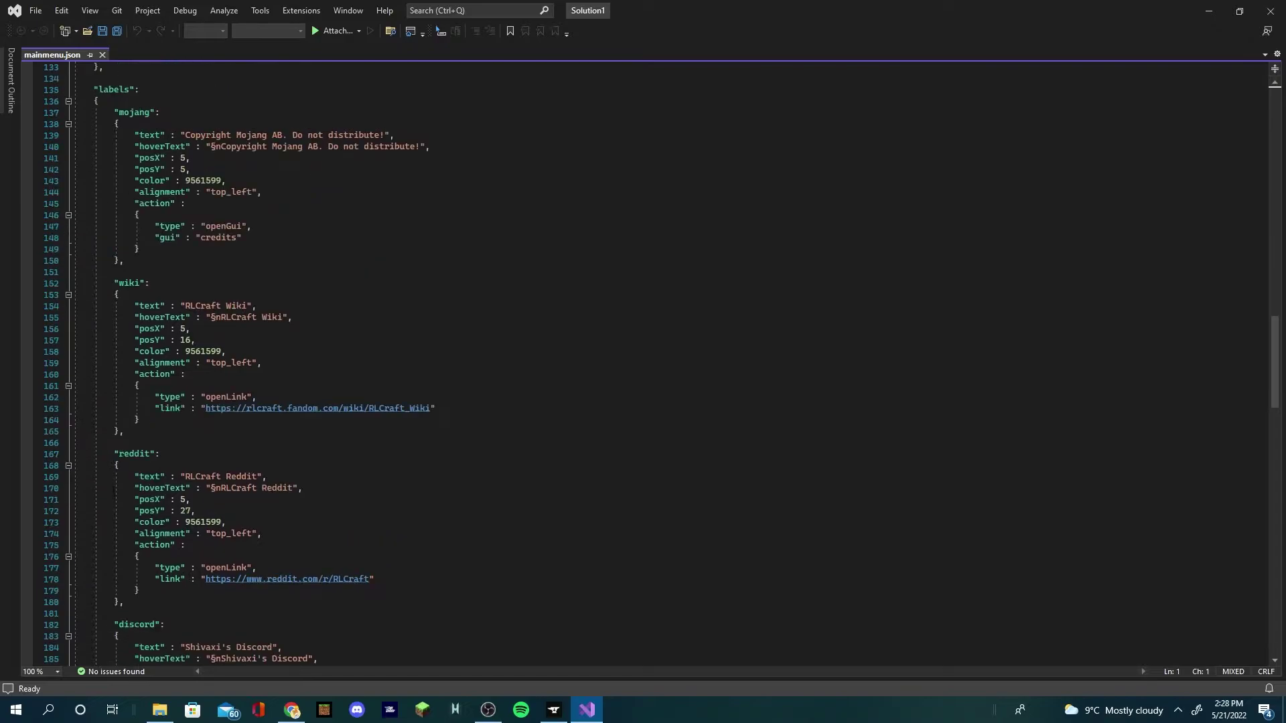
scroll(100, 550, down, 20)
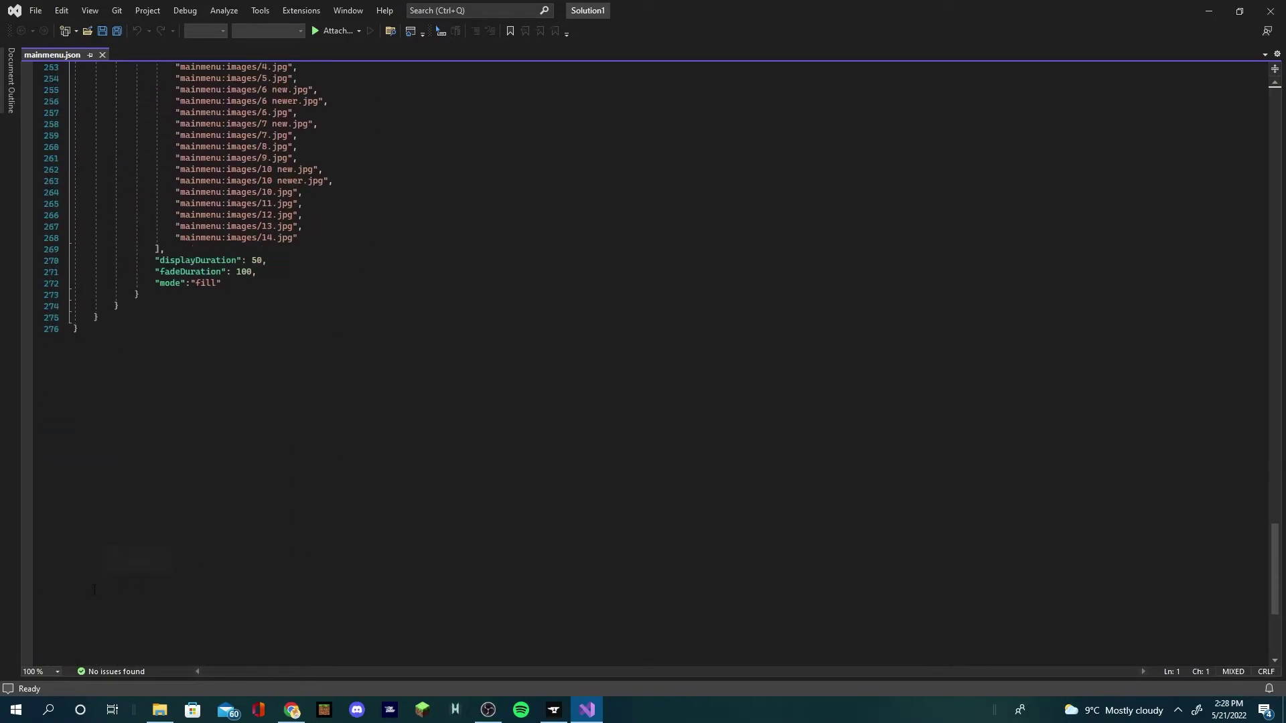
scroll(93, 589, up, 5)
scroll(93, 589, up, 20)
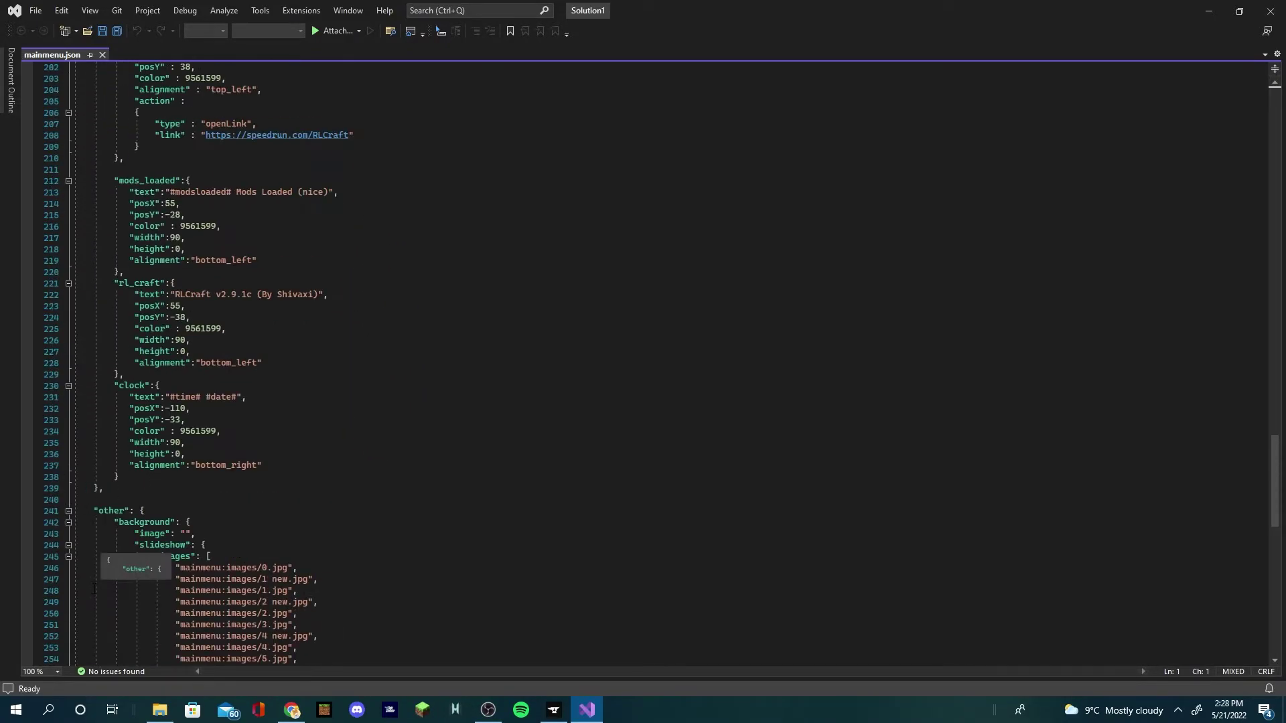
scroll(1276, 361, up, 20)
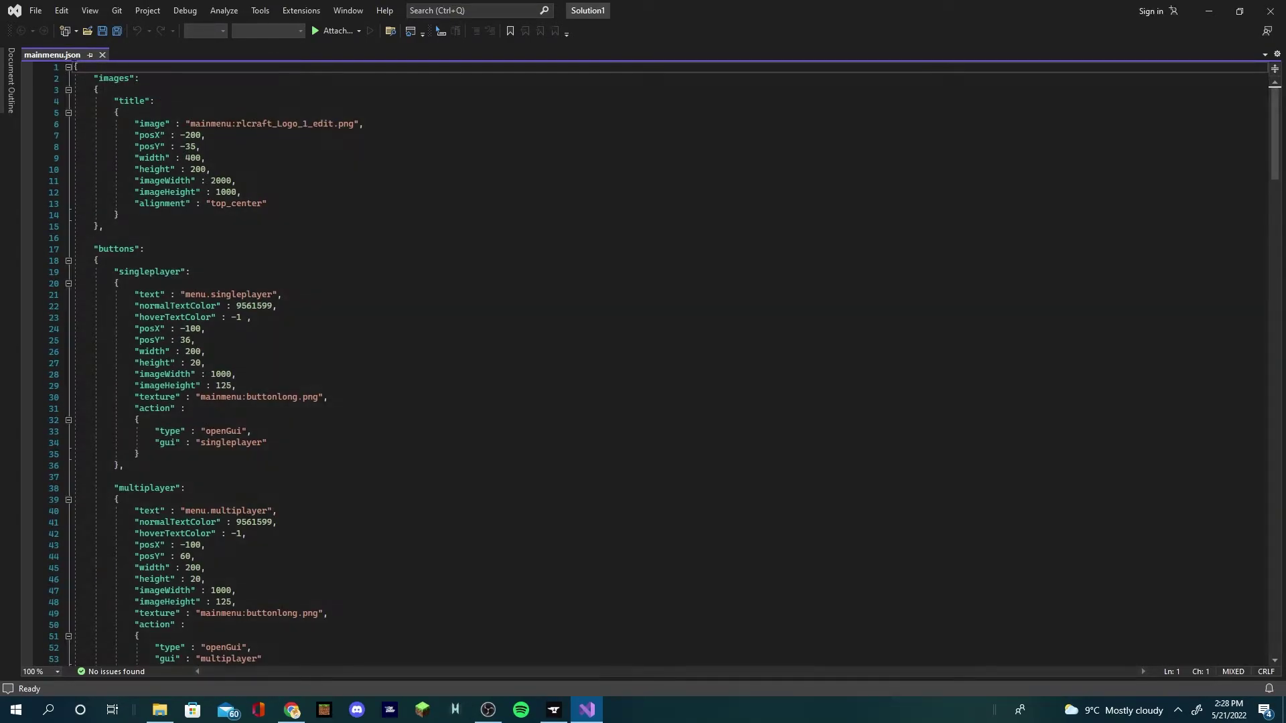
drag(76, 67, 221, 653)
key(Delete)
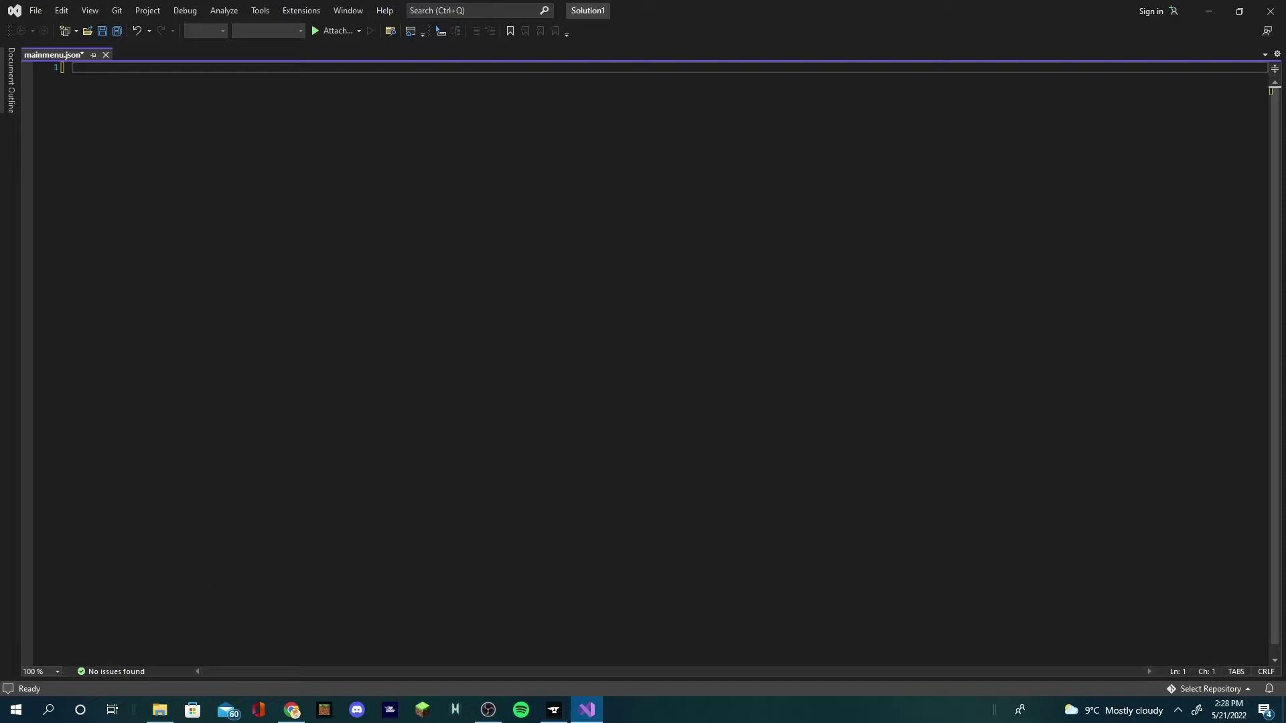
Step: Show the desktop and view the Mediafire Link text file, closing it again
key(super+d)
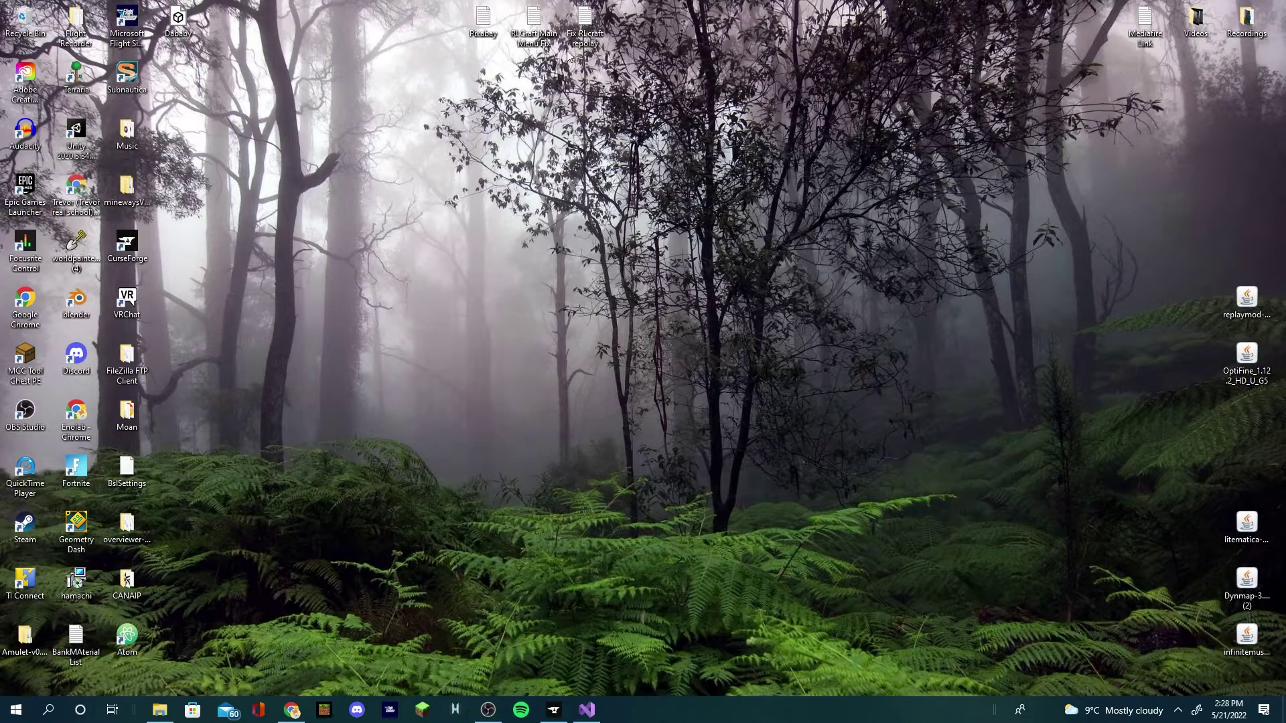
double_click(1130, 32)
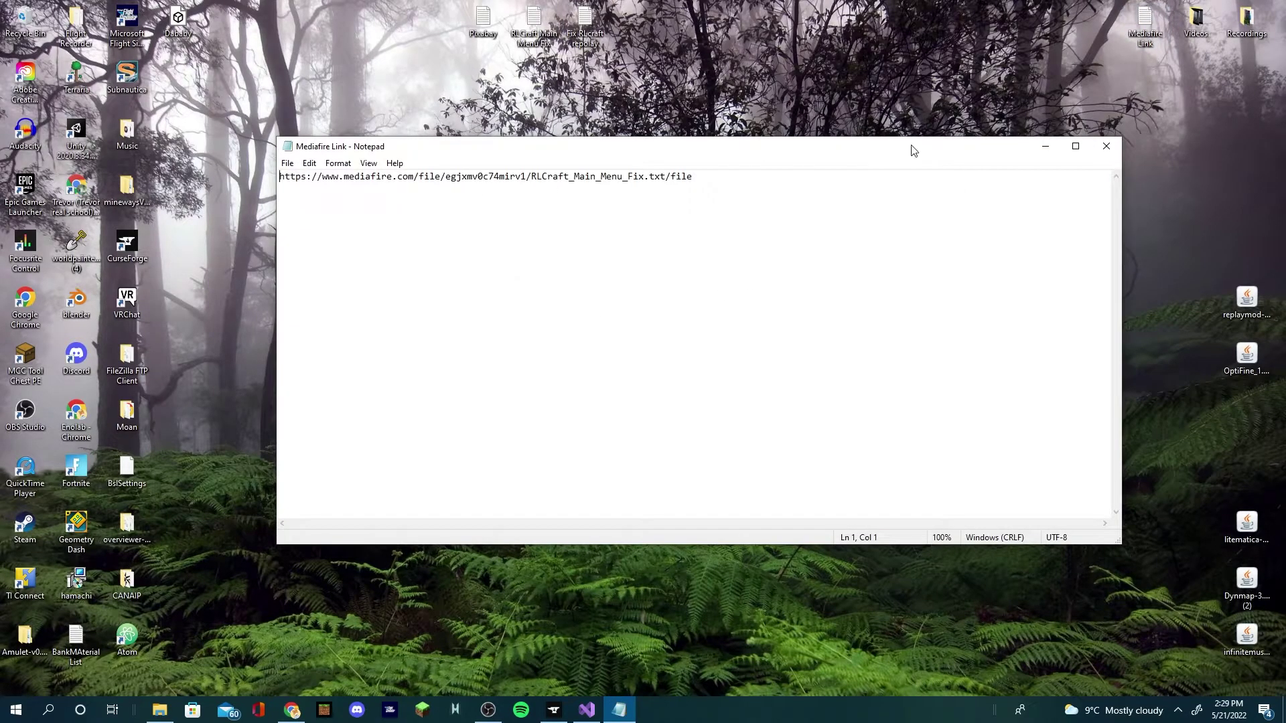
click(1106, 146)
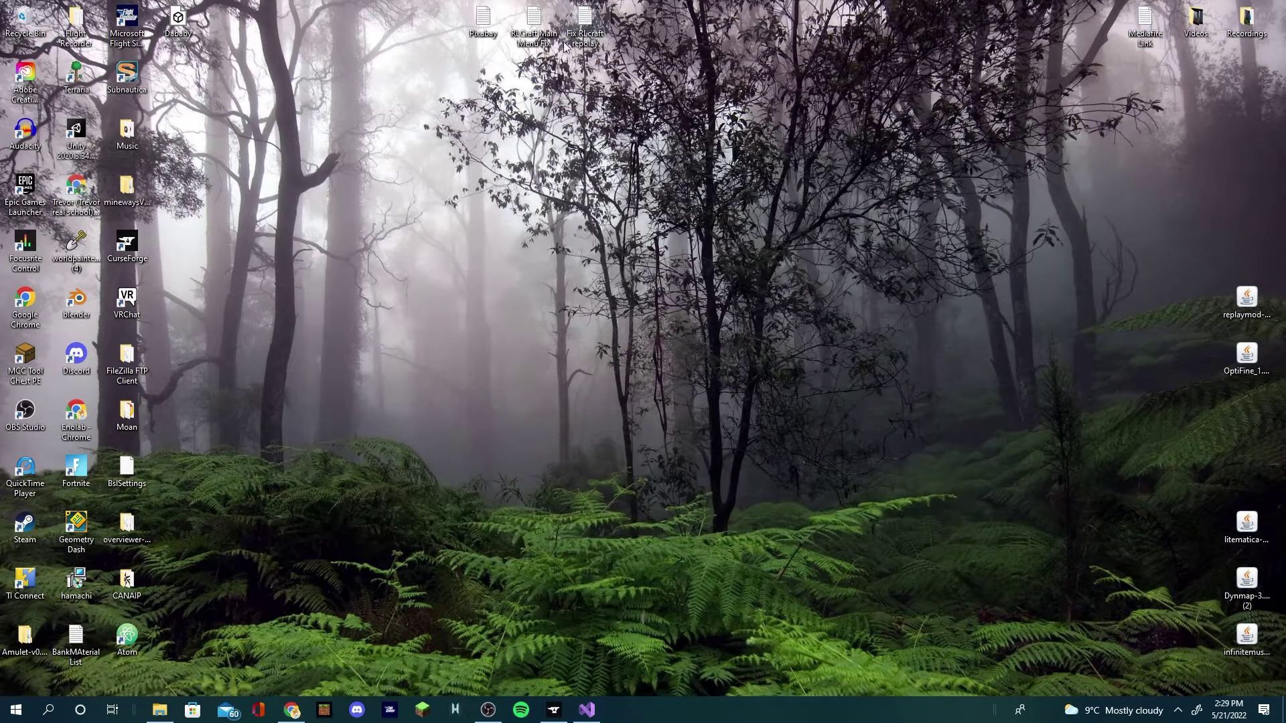
Step: Open the RLCraft Main Menu Fix text file from the desktop and copy all of its text
double_click(557, 41)
scroll(515, 280, down, 9)
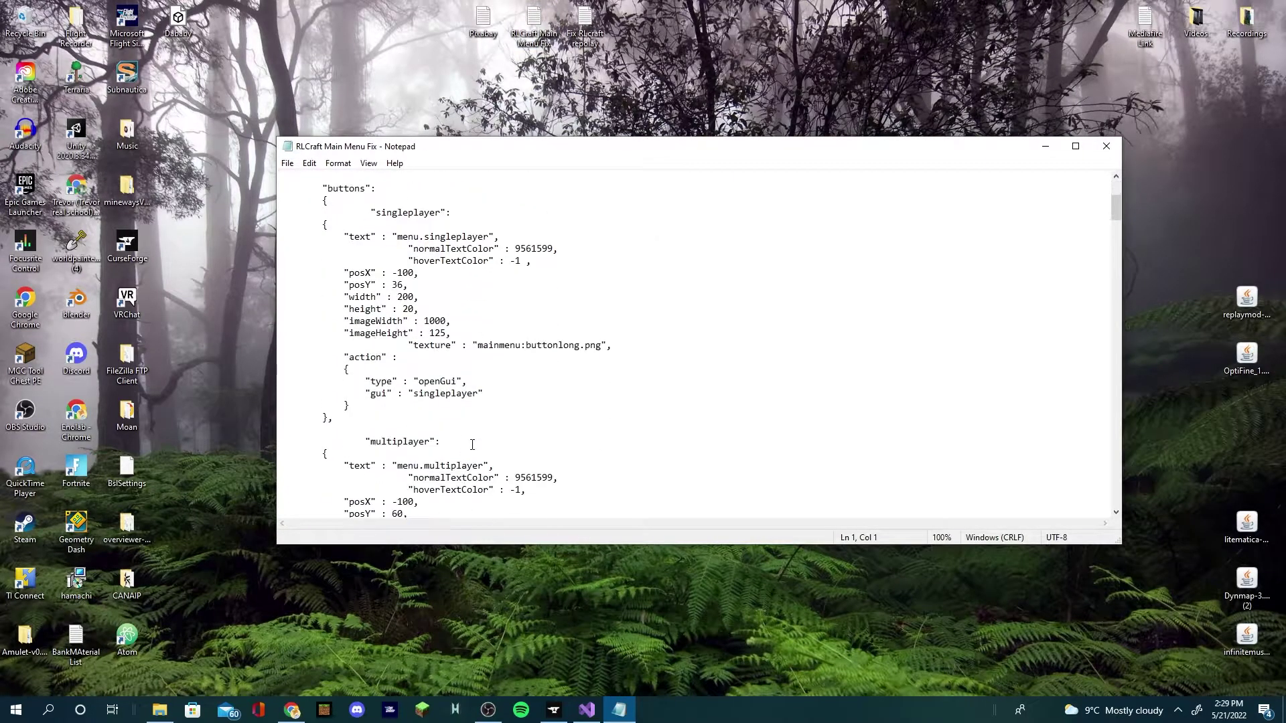
scroll(302, 179, up, 9)
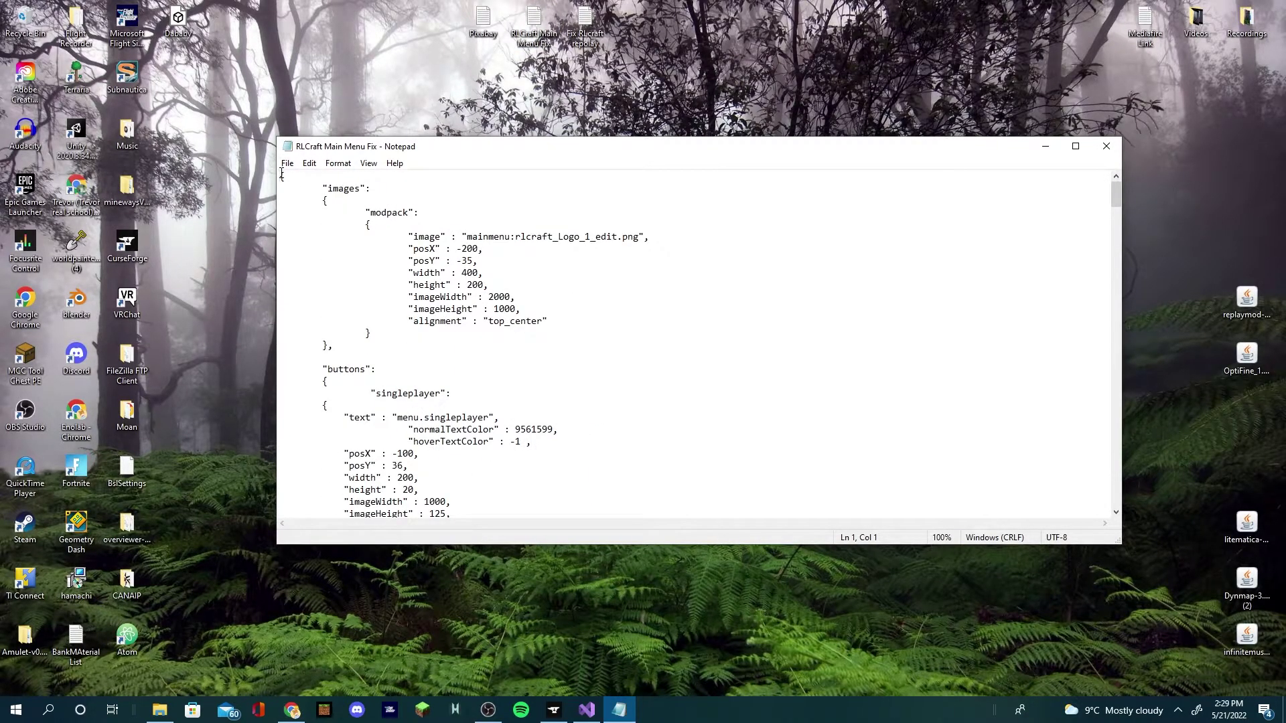
drag(328, 177, 569, 532)
drag(577, 430, 345, 536)
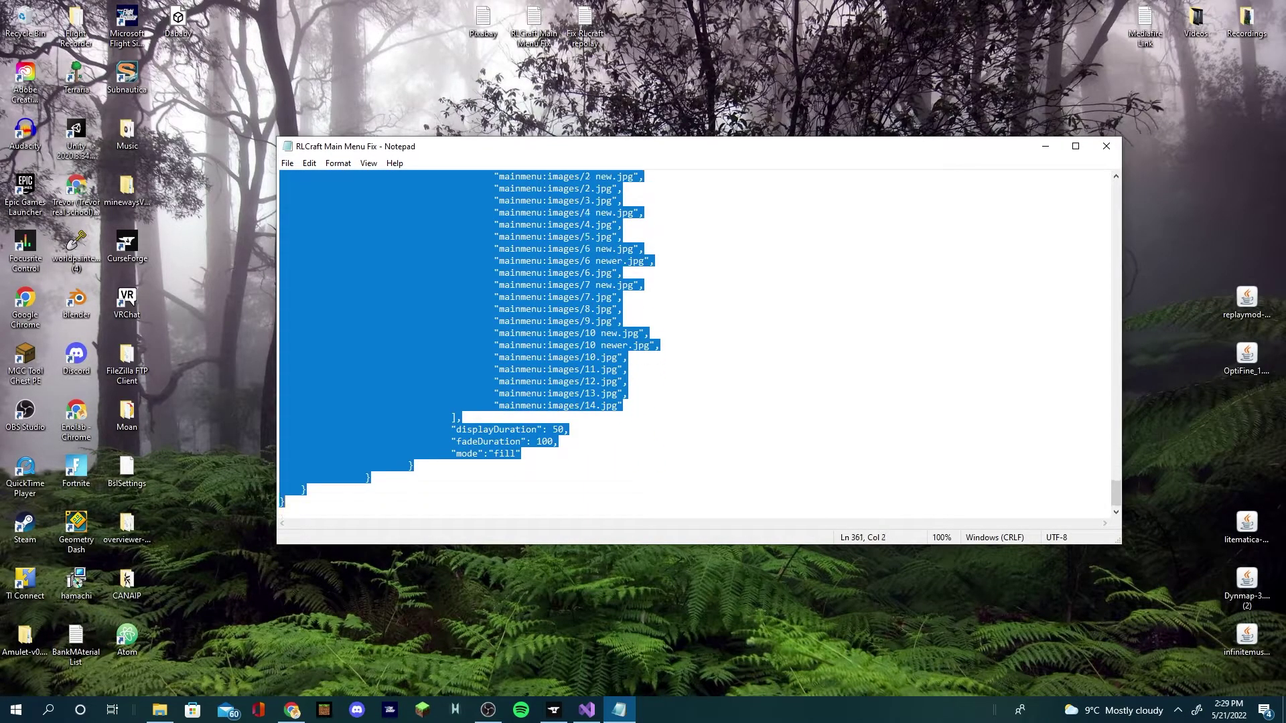
right_click(354, 454)
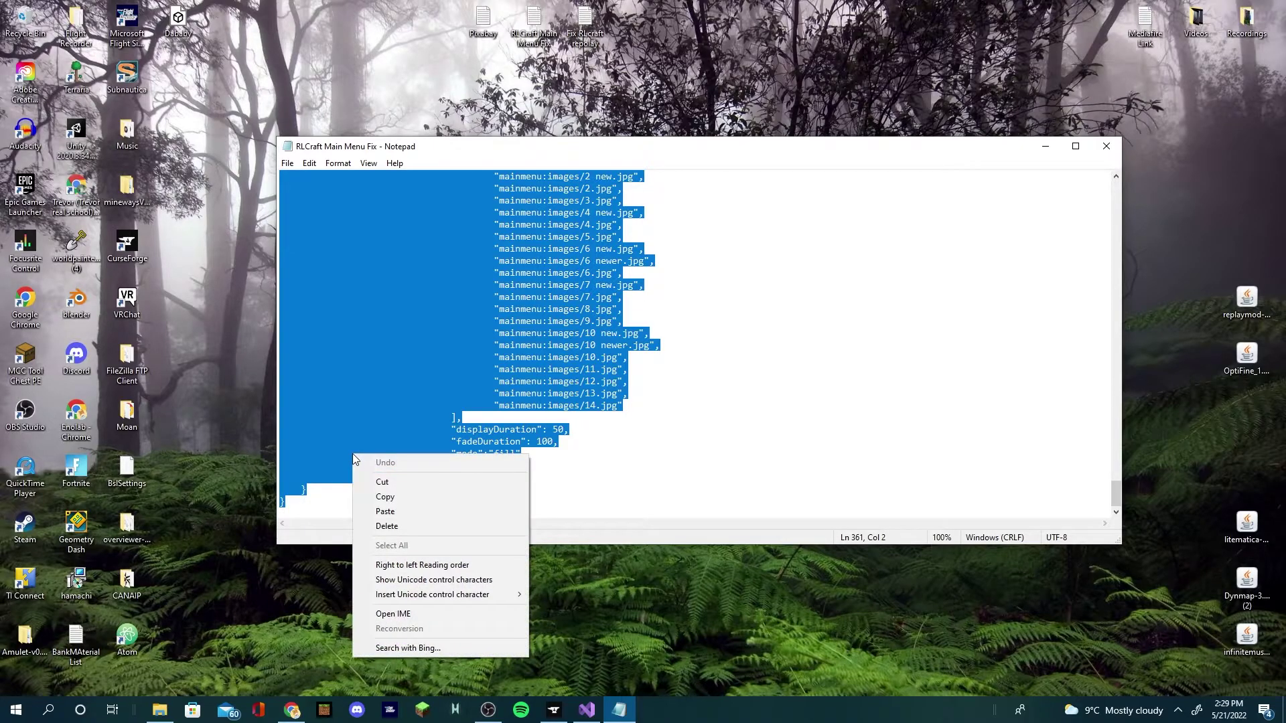
click(375, 497)
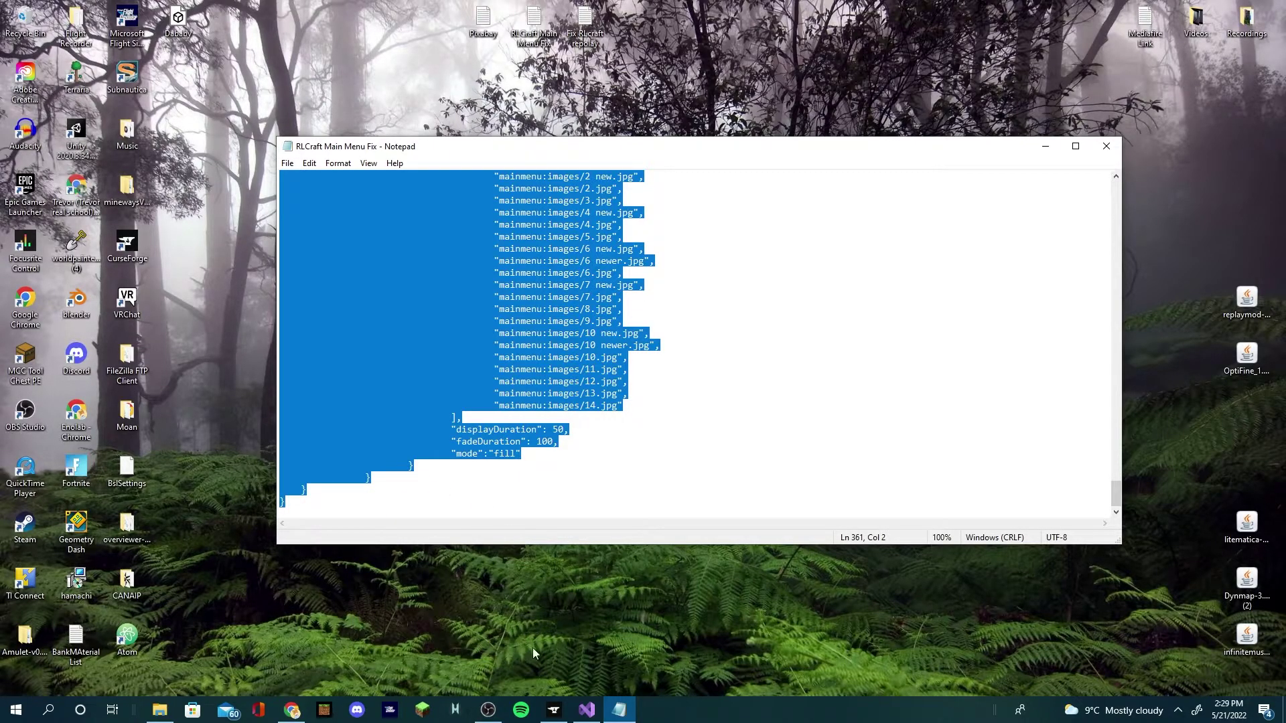
Step: Switch to Visual Studio and paste the copied menu fix into the empty mainmenu.json
click(587, 709)
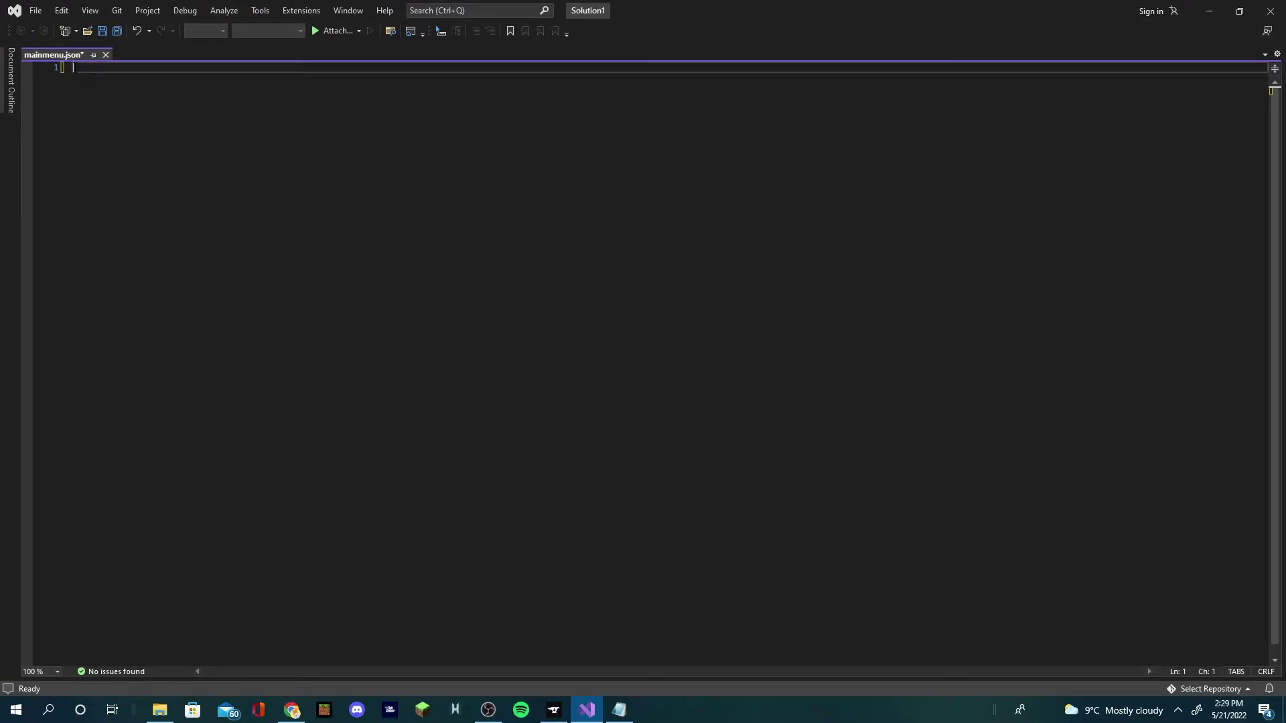
right_click(74, 67)
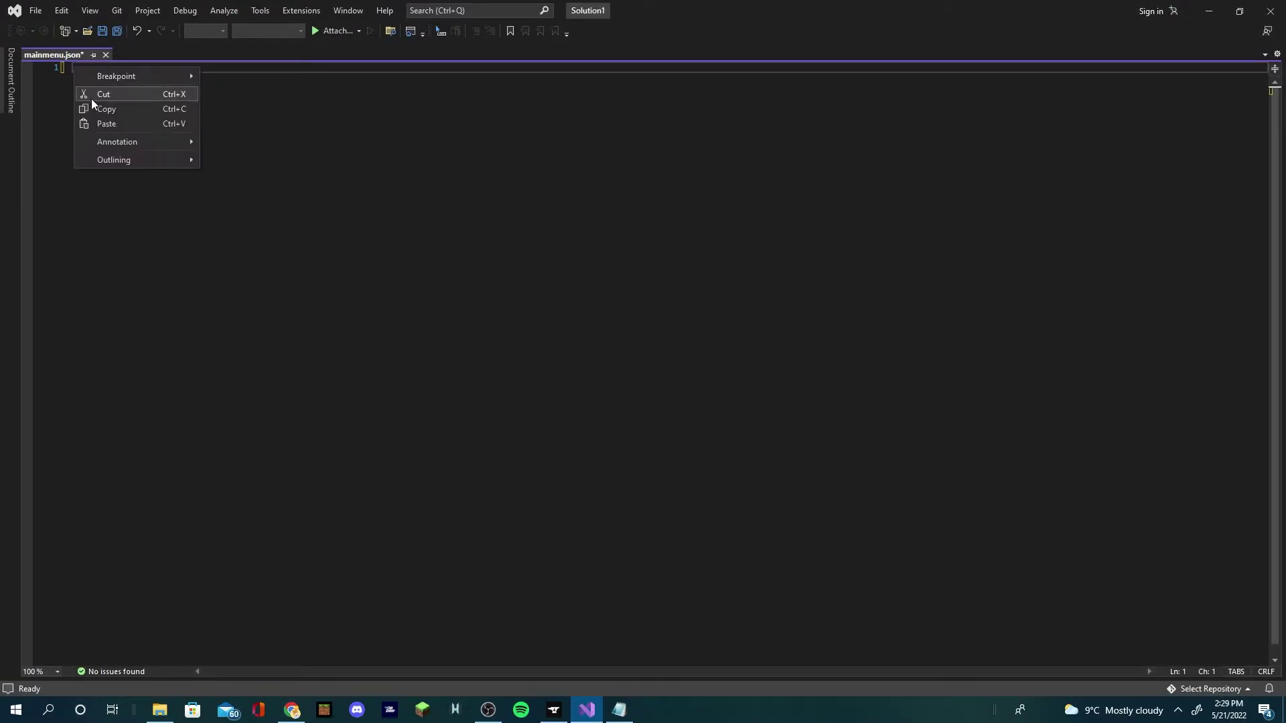
click(93, 121)
scroll(283, 494, up, 20)
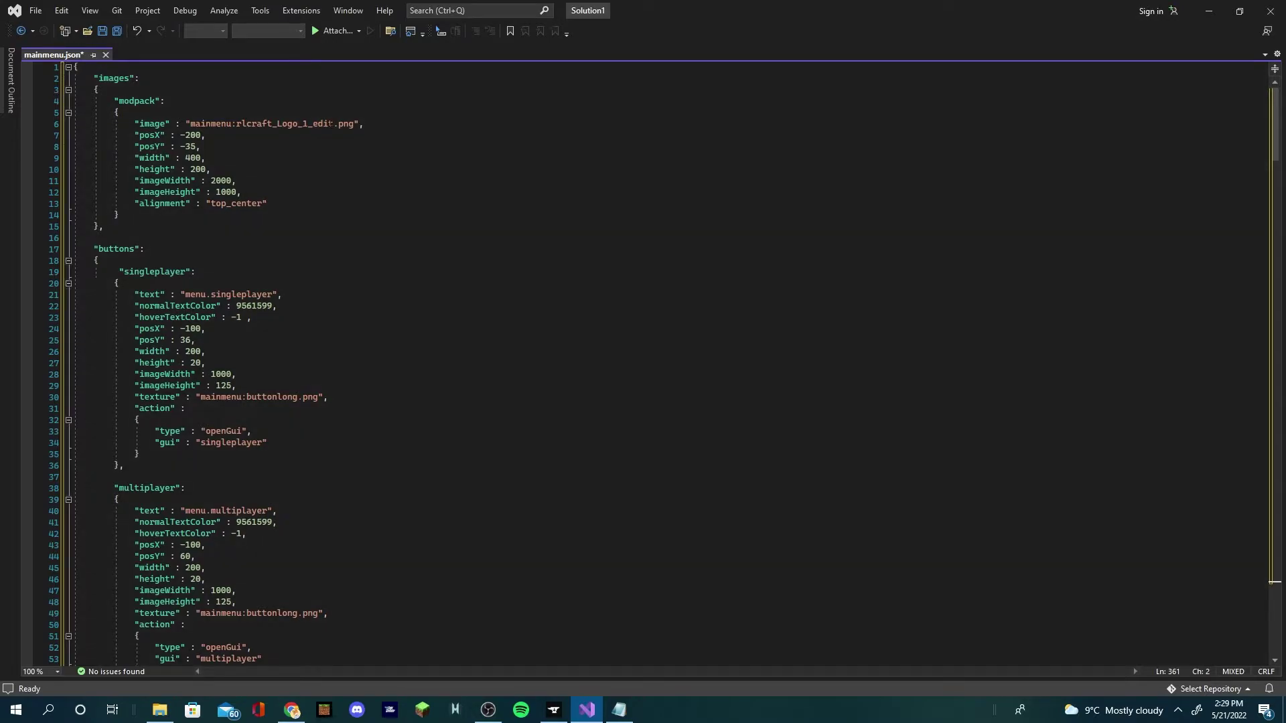
Step: Look over the singleplayer, multiplayer, options and hosting button entries in the pasted mainmenu.json
drag(74, 420, 107, 570)
click(105, 523)
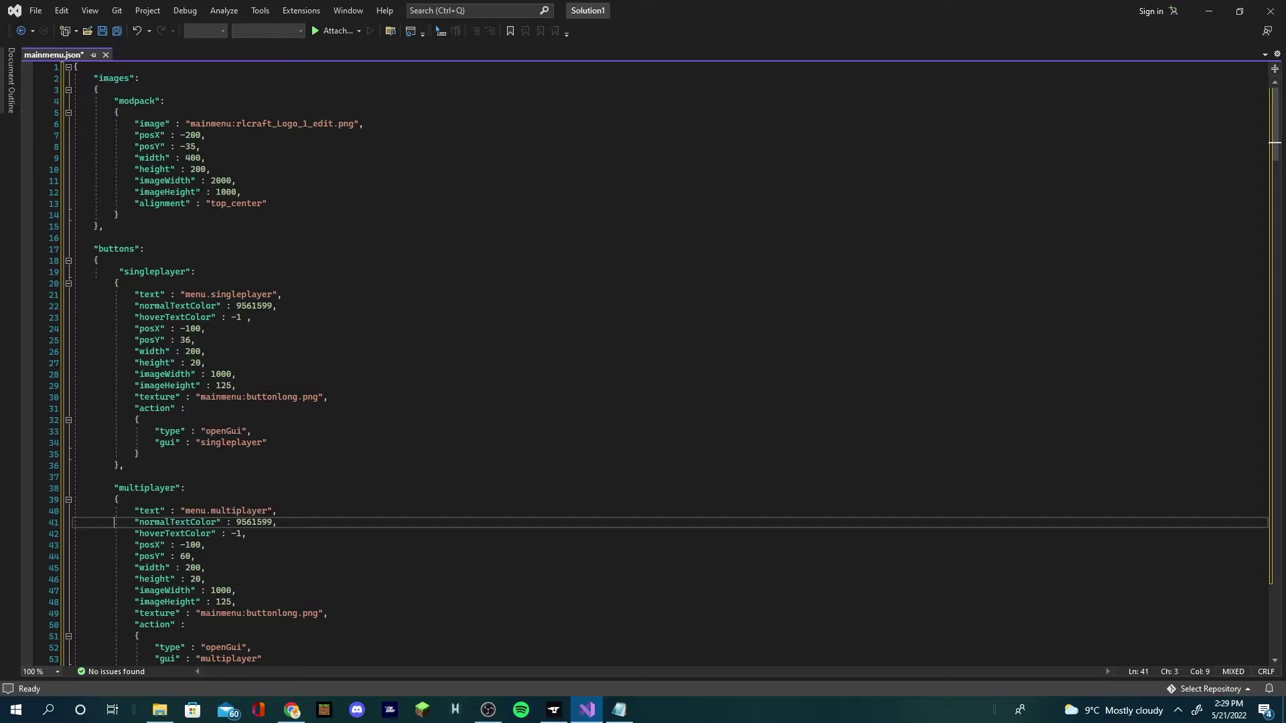
click(109, 272)
scroll(175, 355, down, 10)
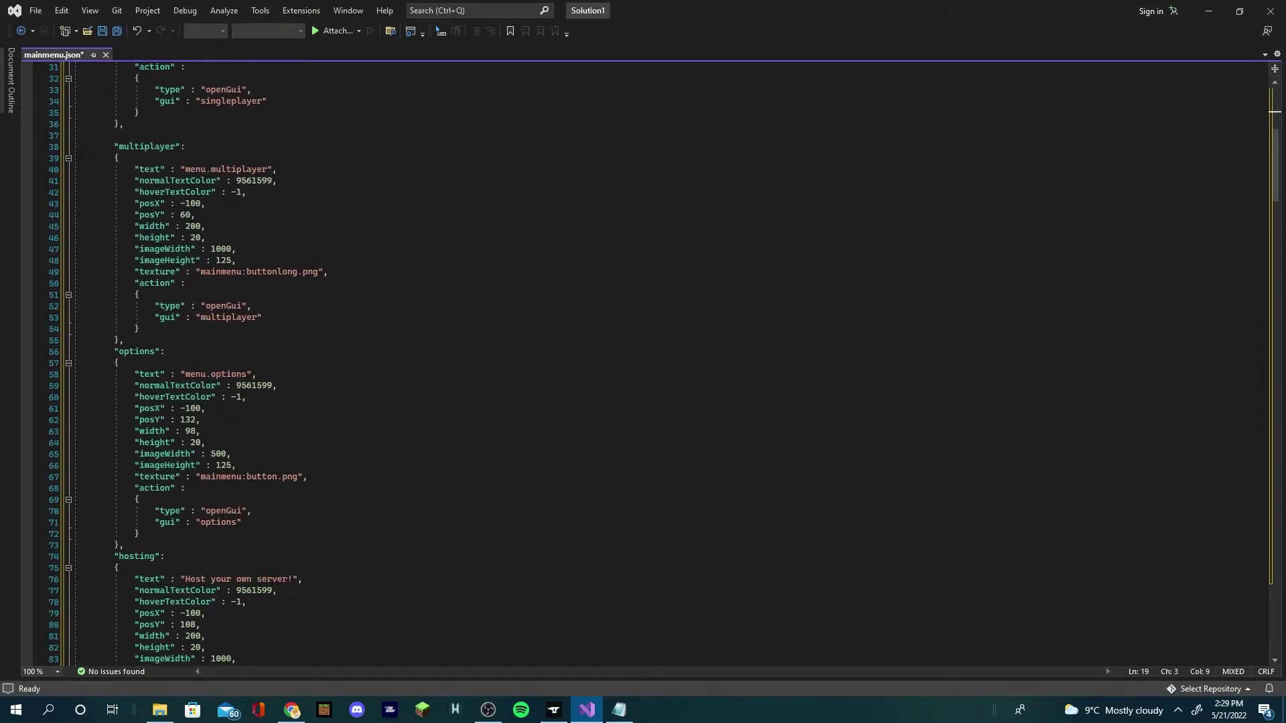
scroll(175, 355, up, 10)
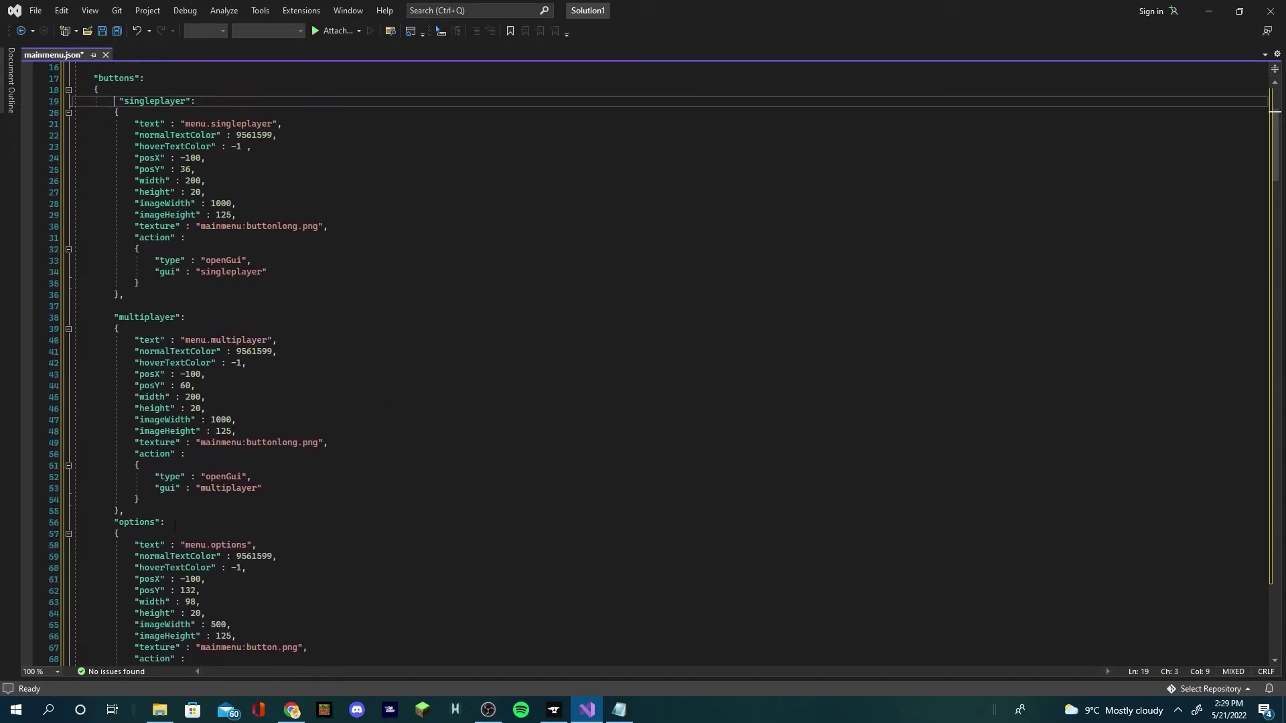
scroll(175, 355, down, 11)
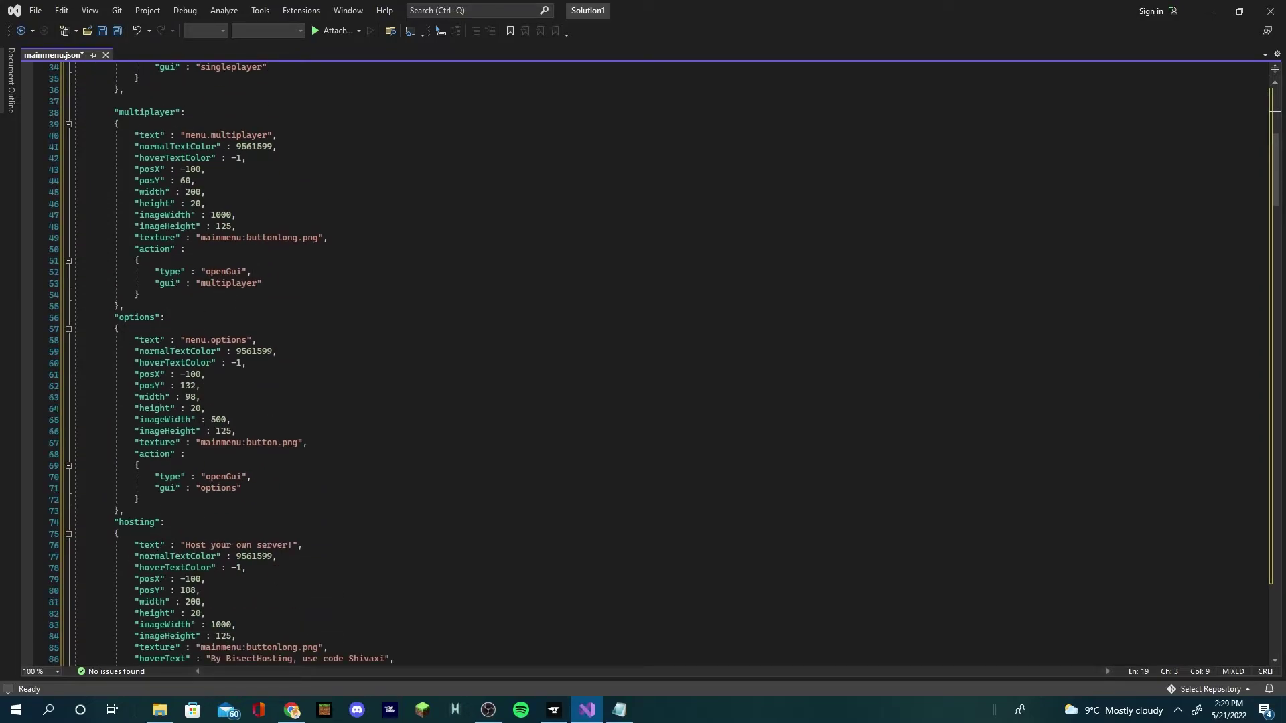
scroll(643, 362, down, 10)
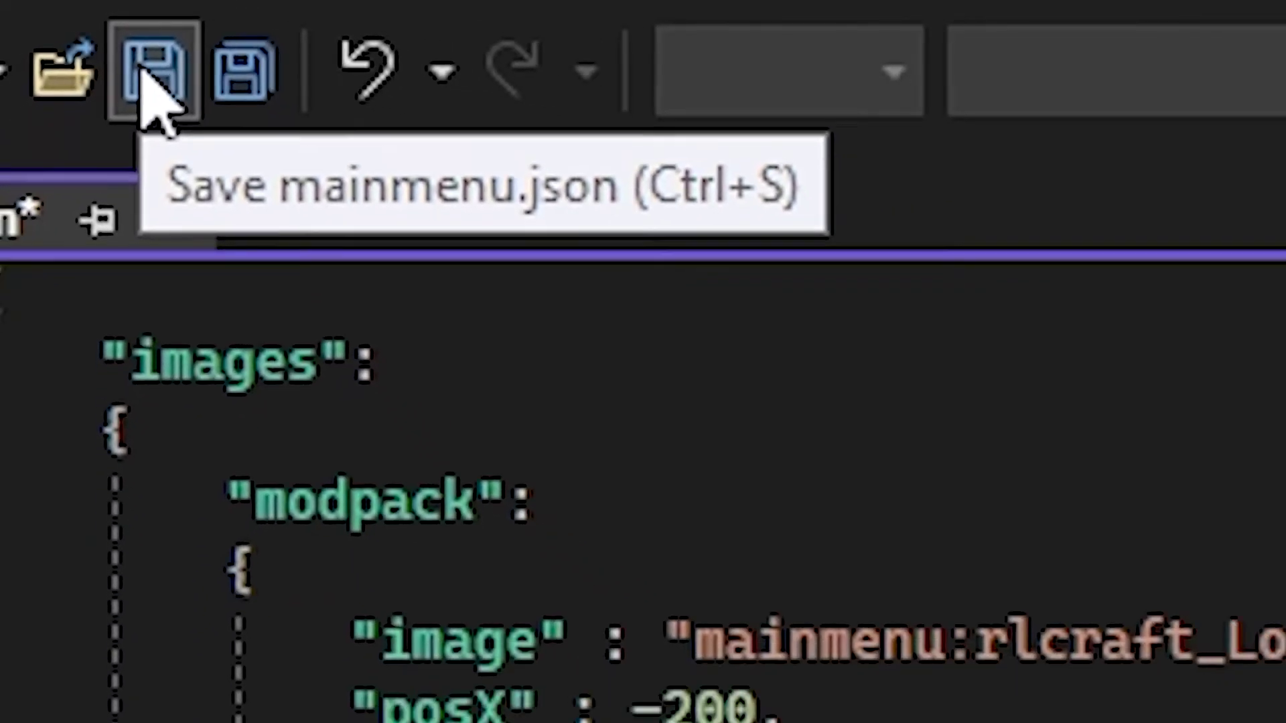
Step: Save mainmenu.json, then close Visual Studio and the RLCraft Main Menu Fix text file
click(158, 168)
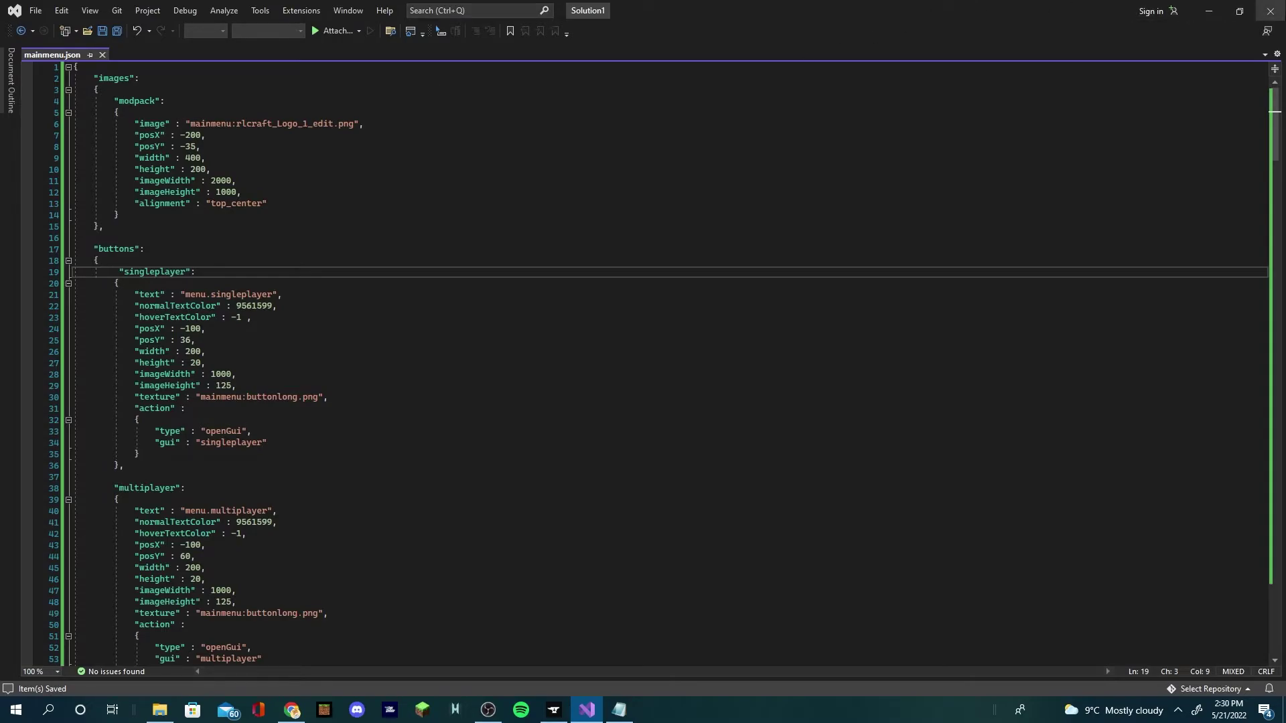
click(1270, 11)
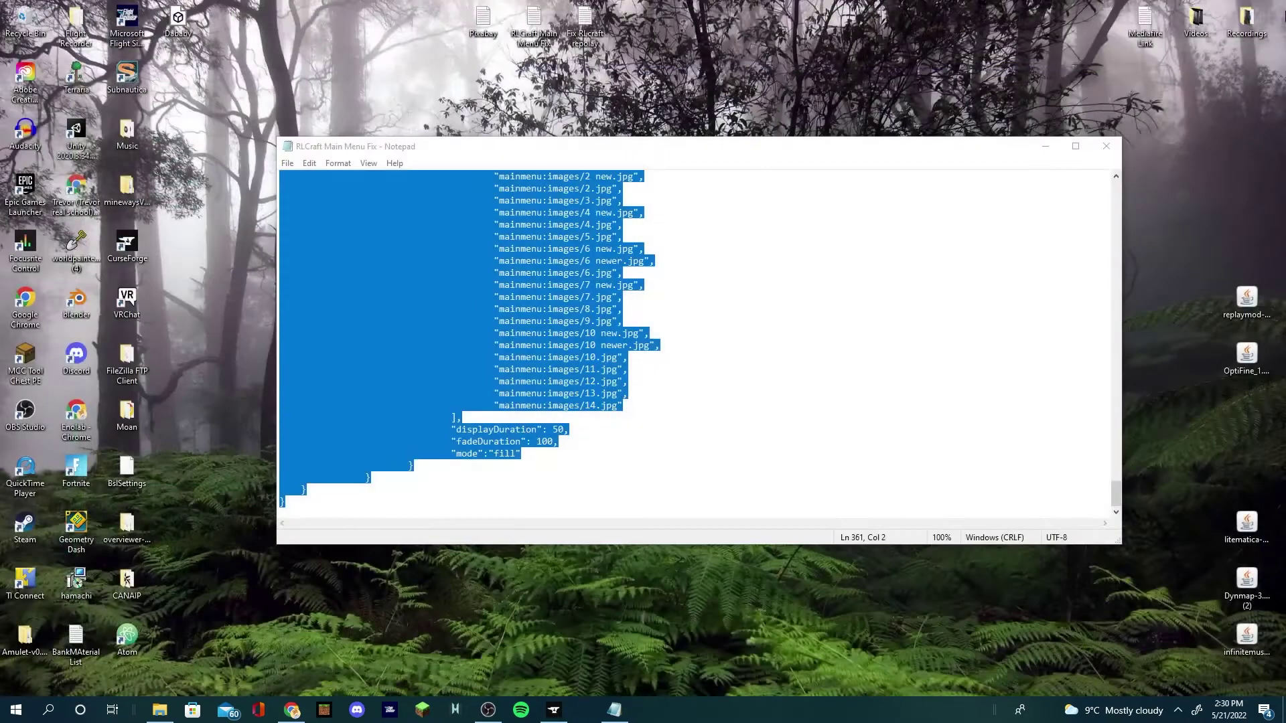
click(1106, 146)
Step: Switch to CurseForge and launch the Tutorial modpack
click(554, 710)
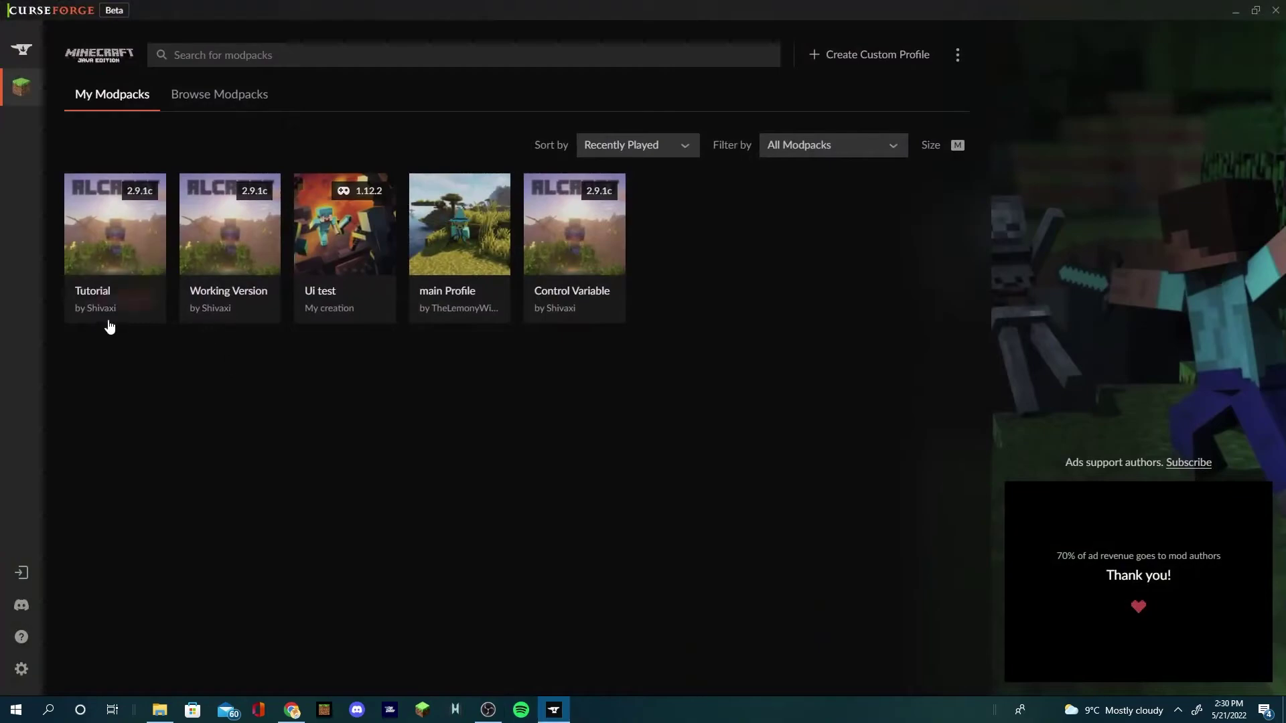
click(114, 298)
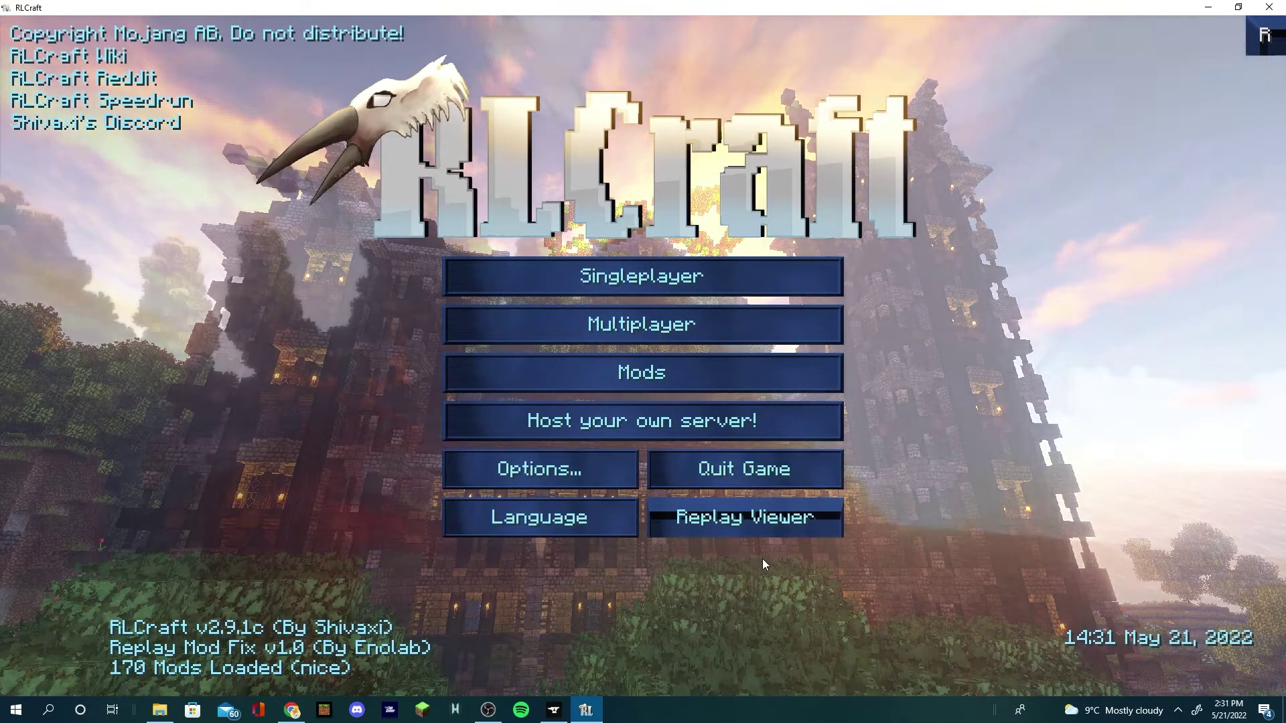
Step: Check the Language screen and the Replay Viewer from the RLCraft main menu, returning to the main menu after each
click(499, 527)
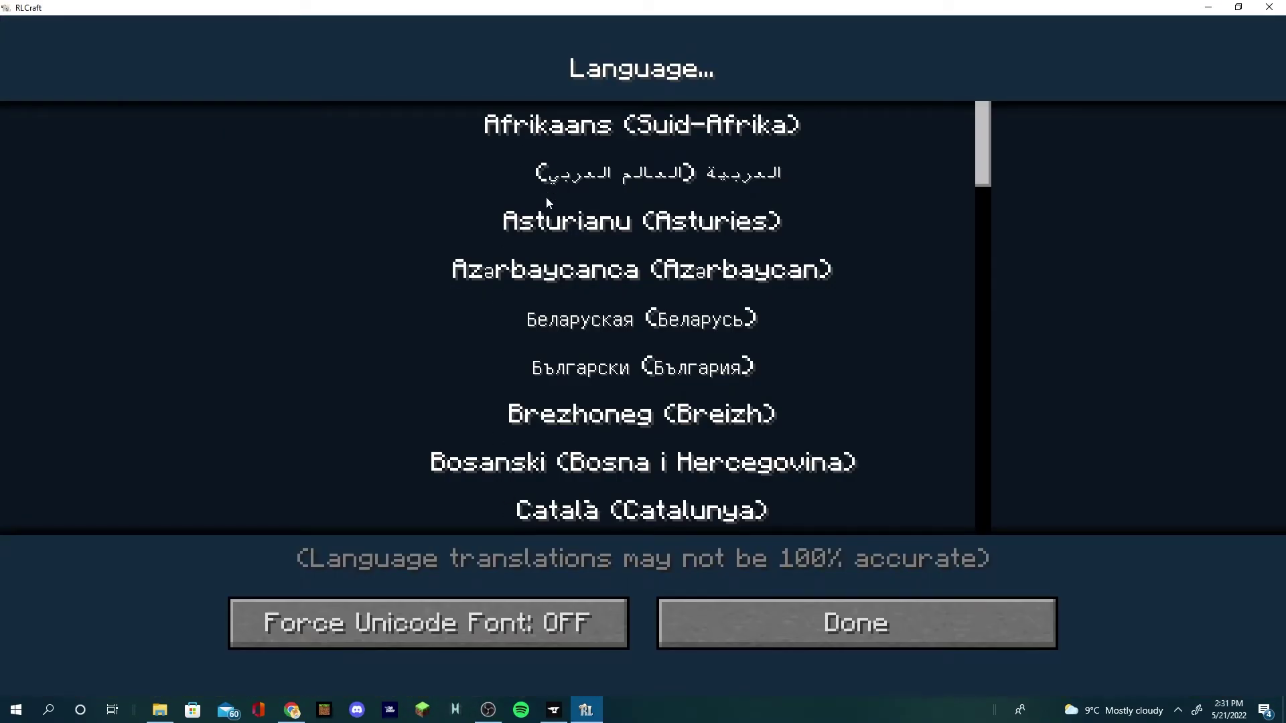
scroll(577, 495, down, 12)
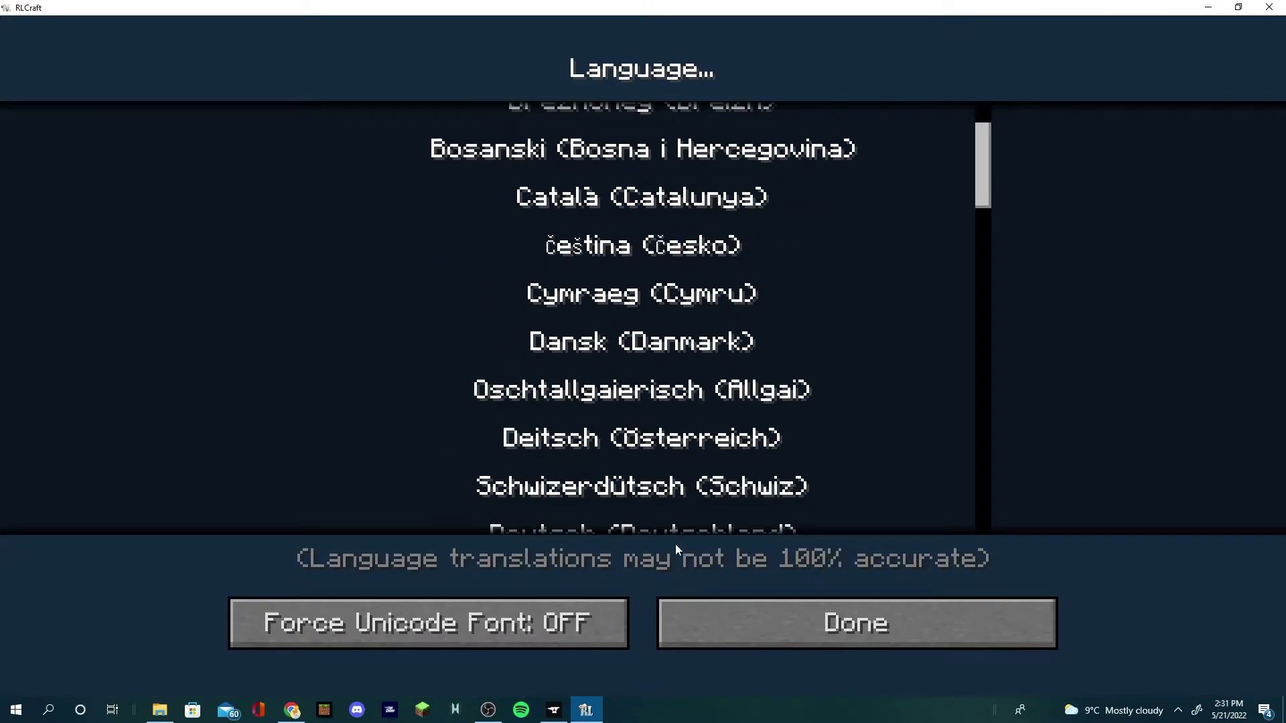
scroll(594, 464, up, 4)
scroll(593, 464, up, 5)
click(758, 617)
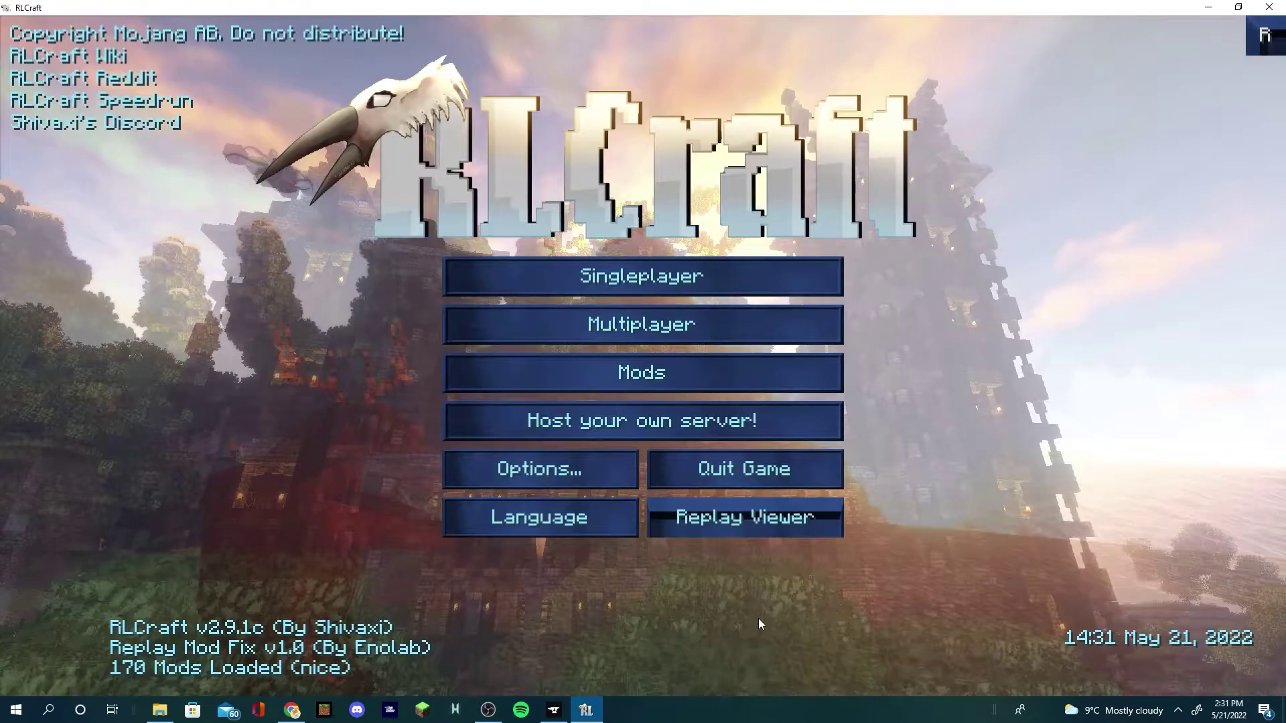
click(764, 521)
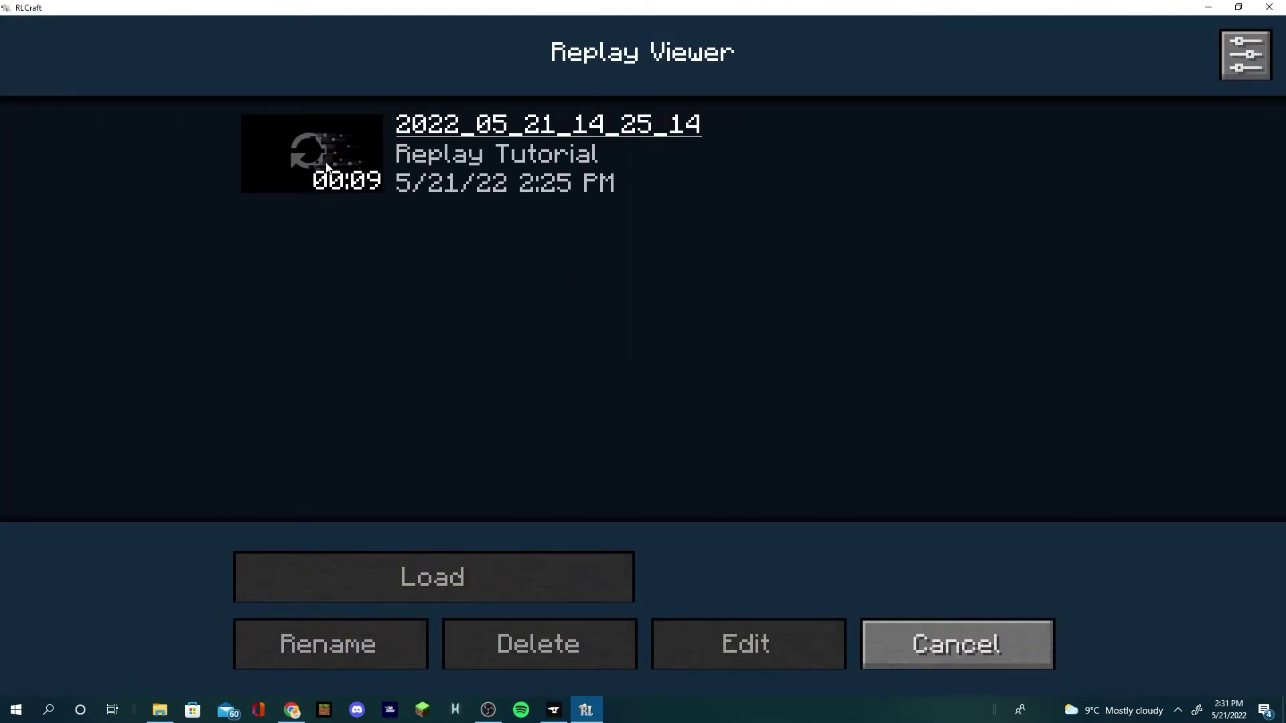
click(965, 629)
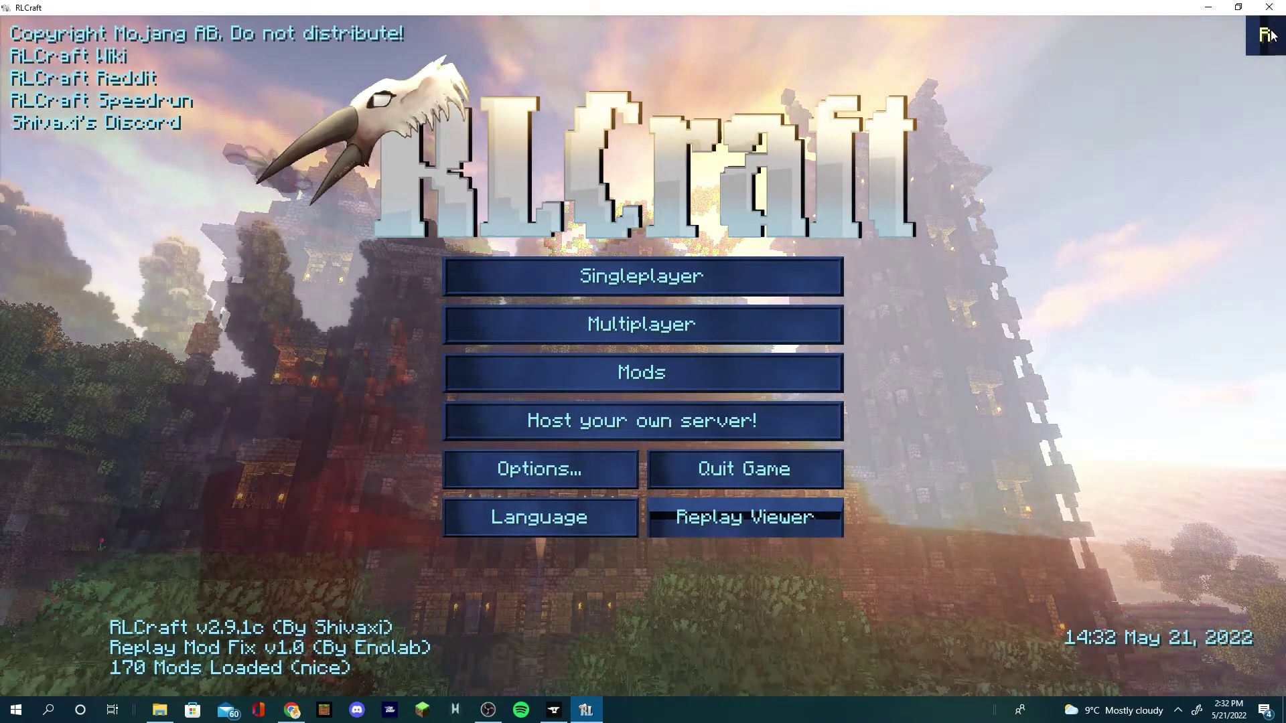
Step: Open the Replay Viewer and load the Replay Tutorial recording 2022_05_21_14_25_14
click(797, 502)
click(509, 158)
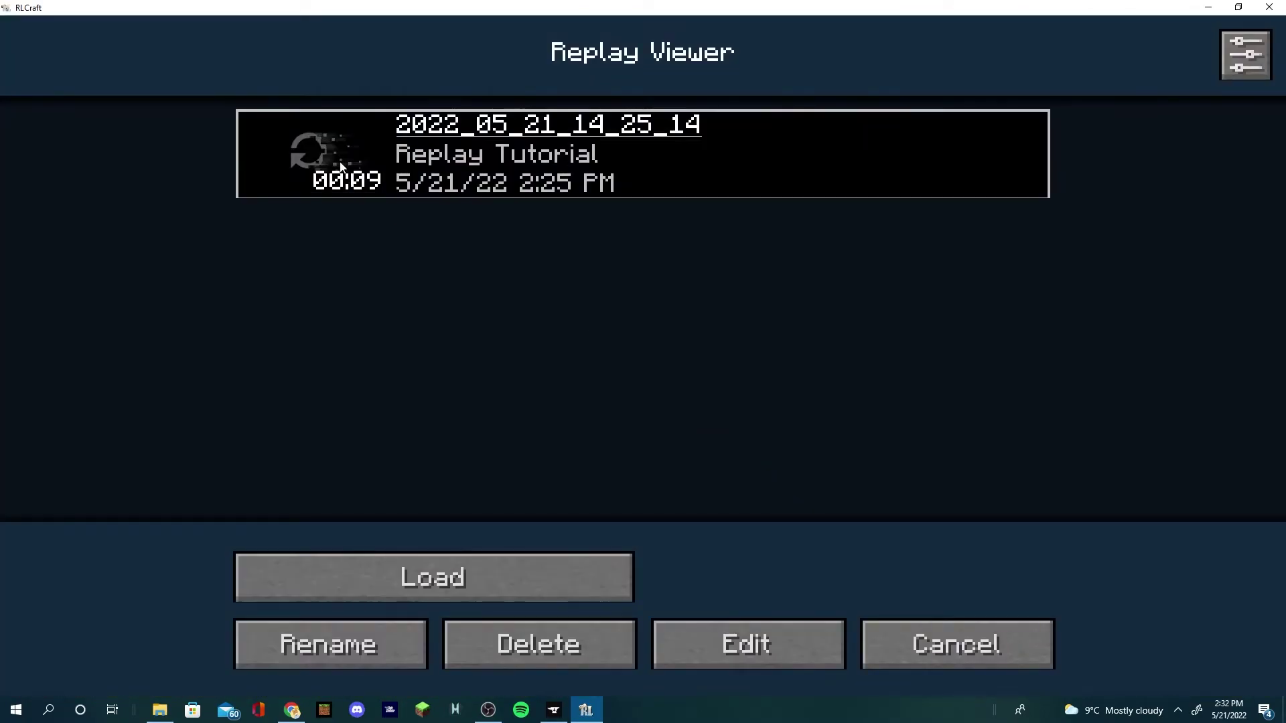
click(467, 560)
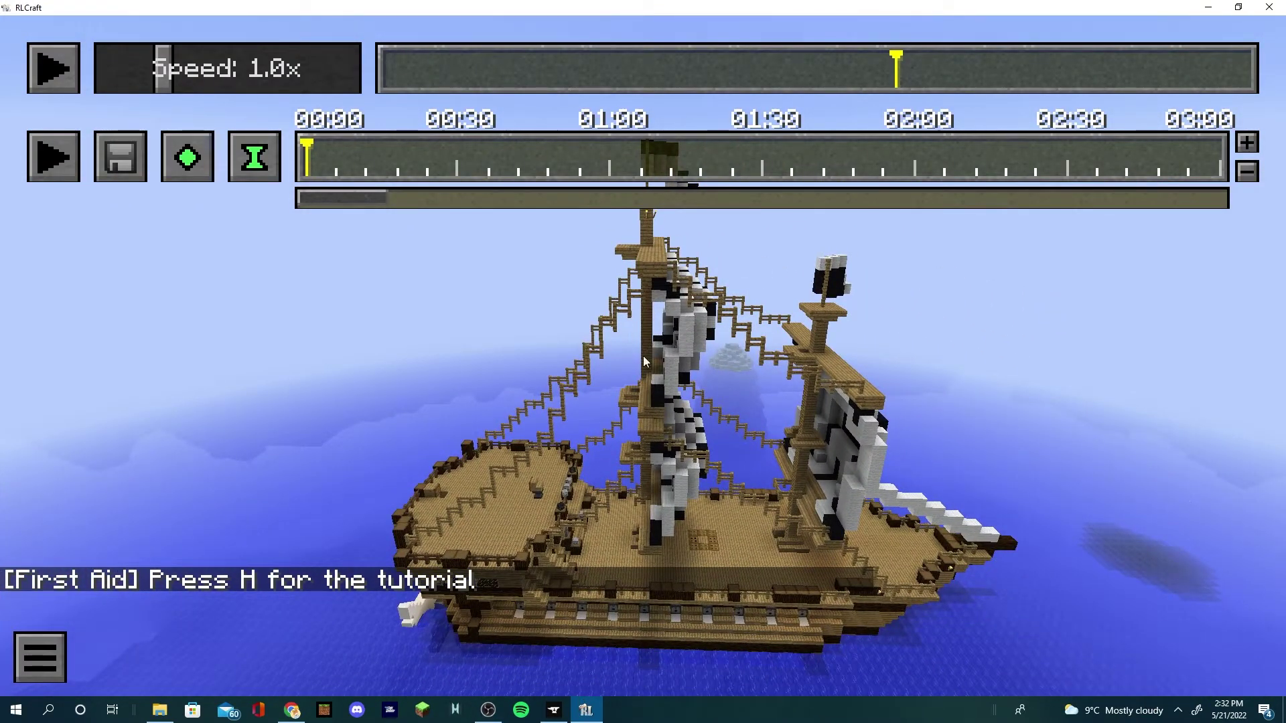
Step: Add position and time keyframes at the timeline start, play the replay, and add another pair near its end with the camera moved
click(204, 159)
click(259, 167)
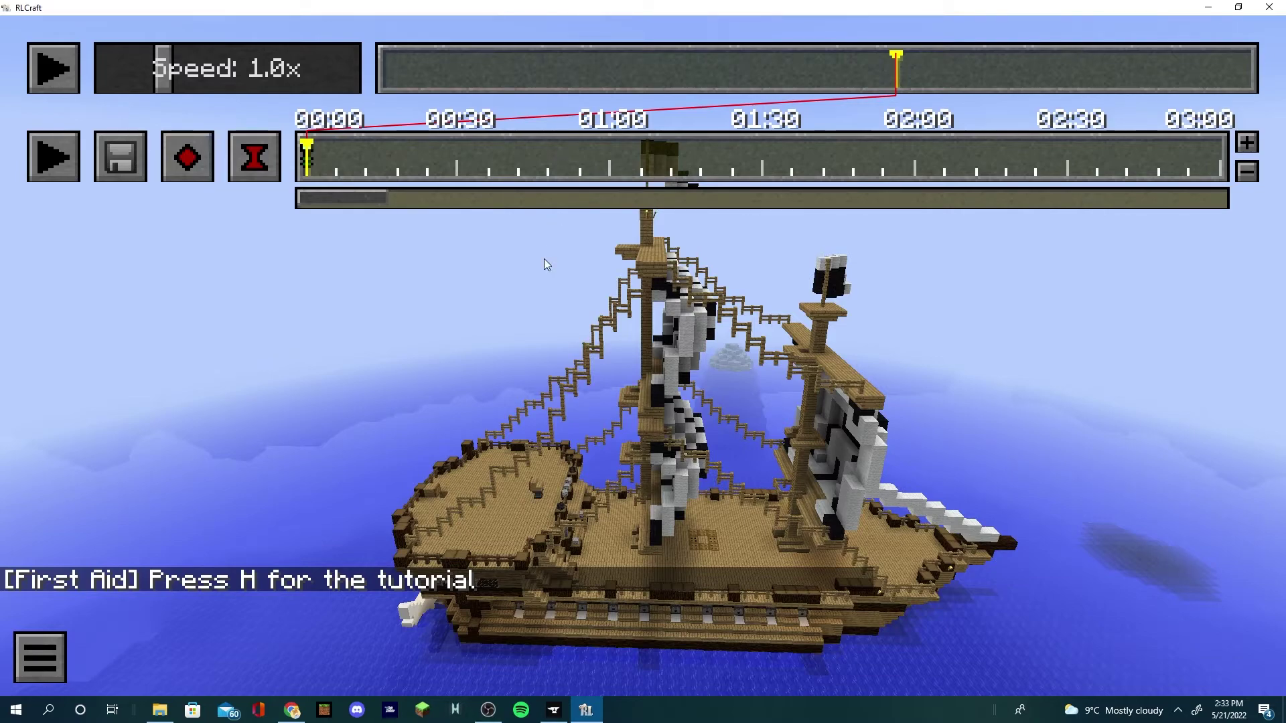
key(p)
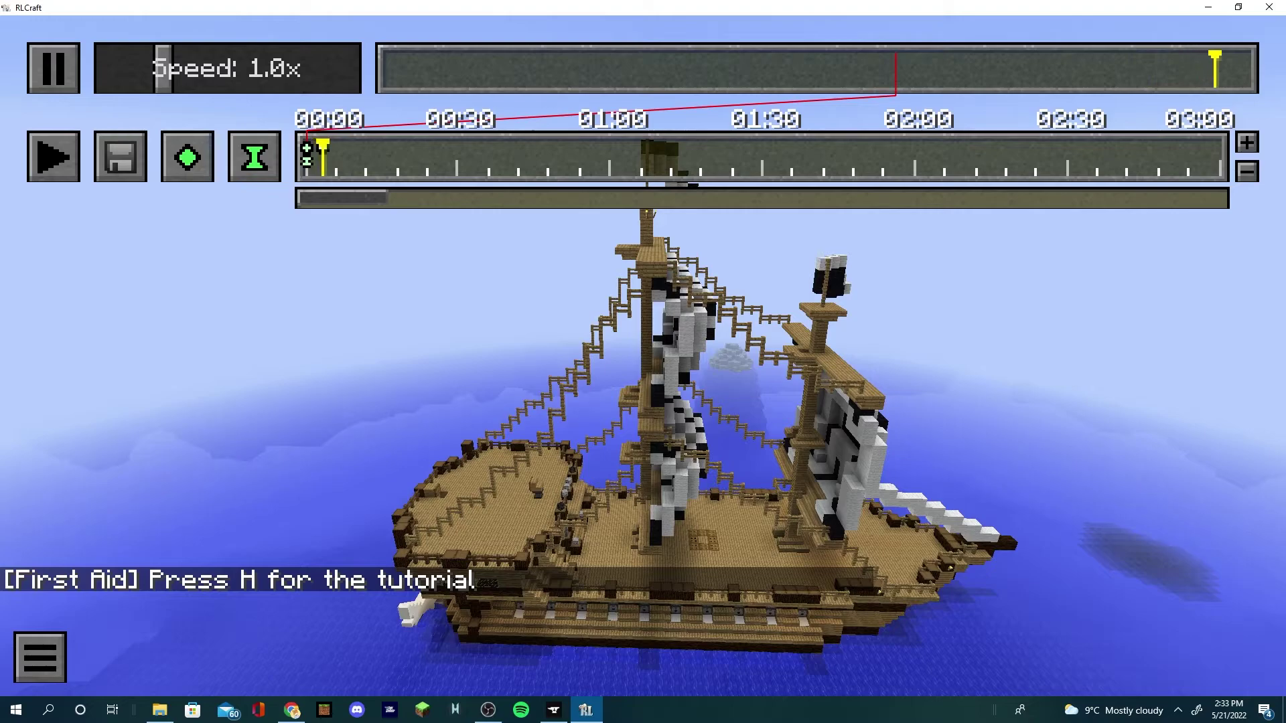
key(w)
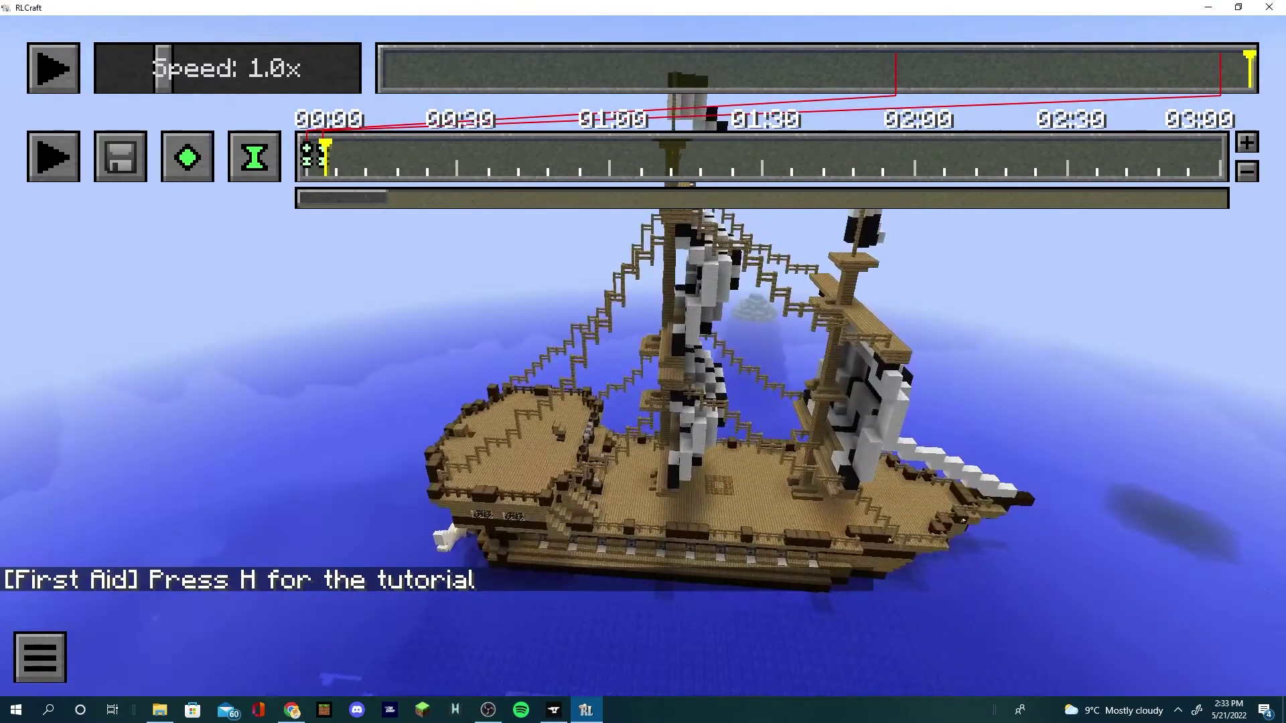
key(w)
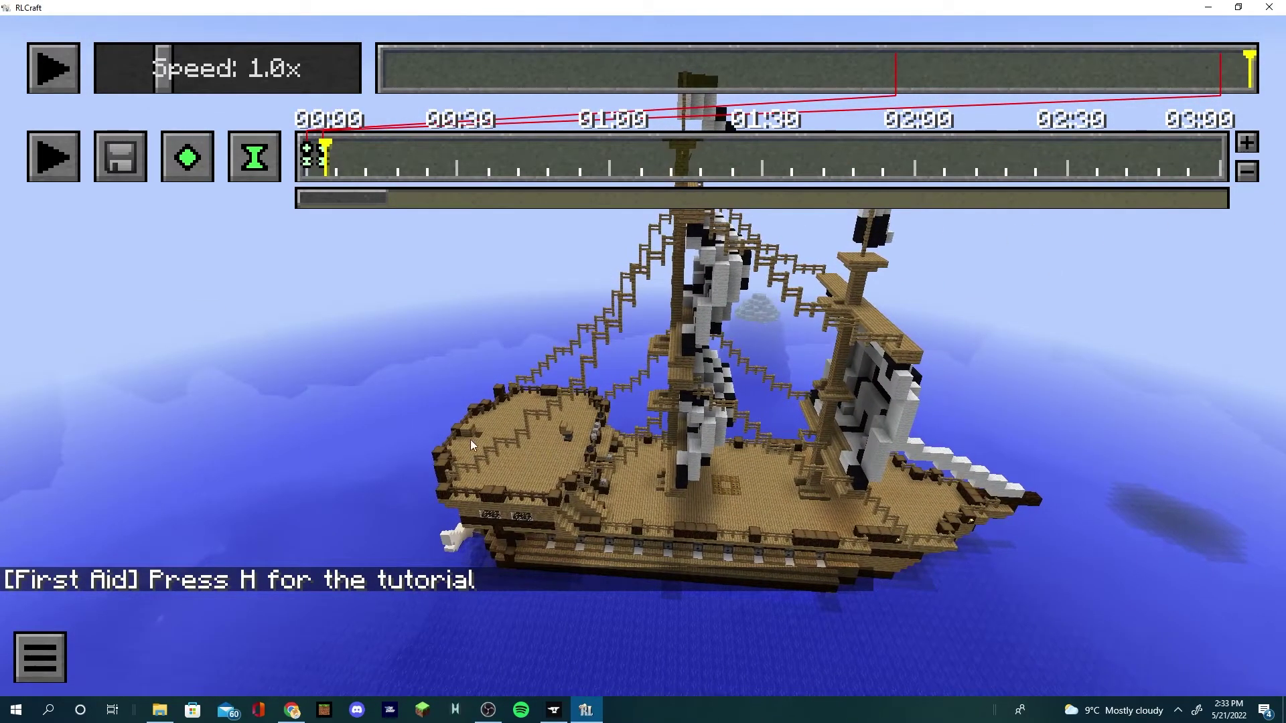
Step: Open the render settings and examine the video, advanced and command line options, including the Command field
click(140, 176)
scroll(362, 401, down, 10)
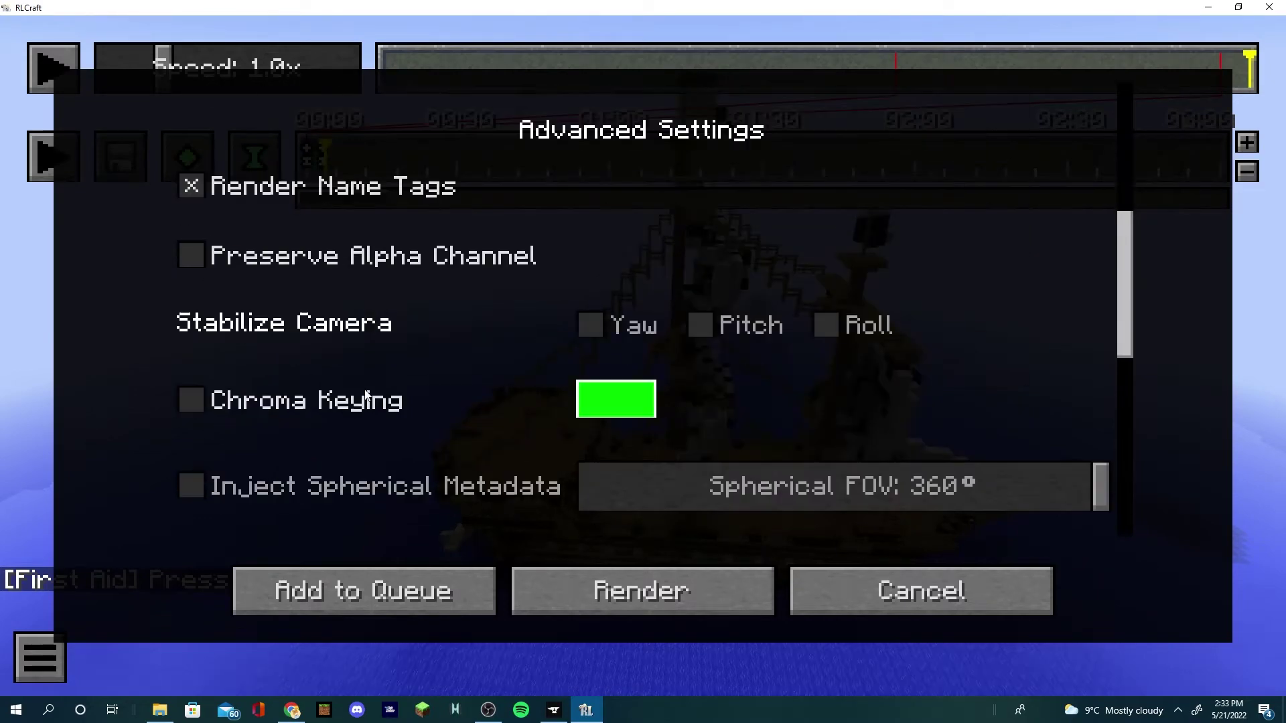
scroll(493, 338, up, 8)
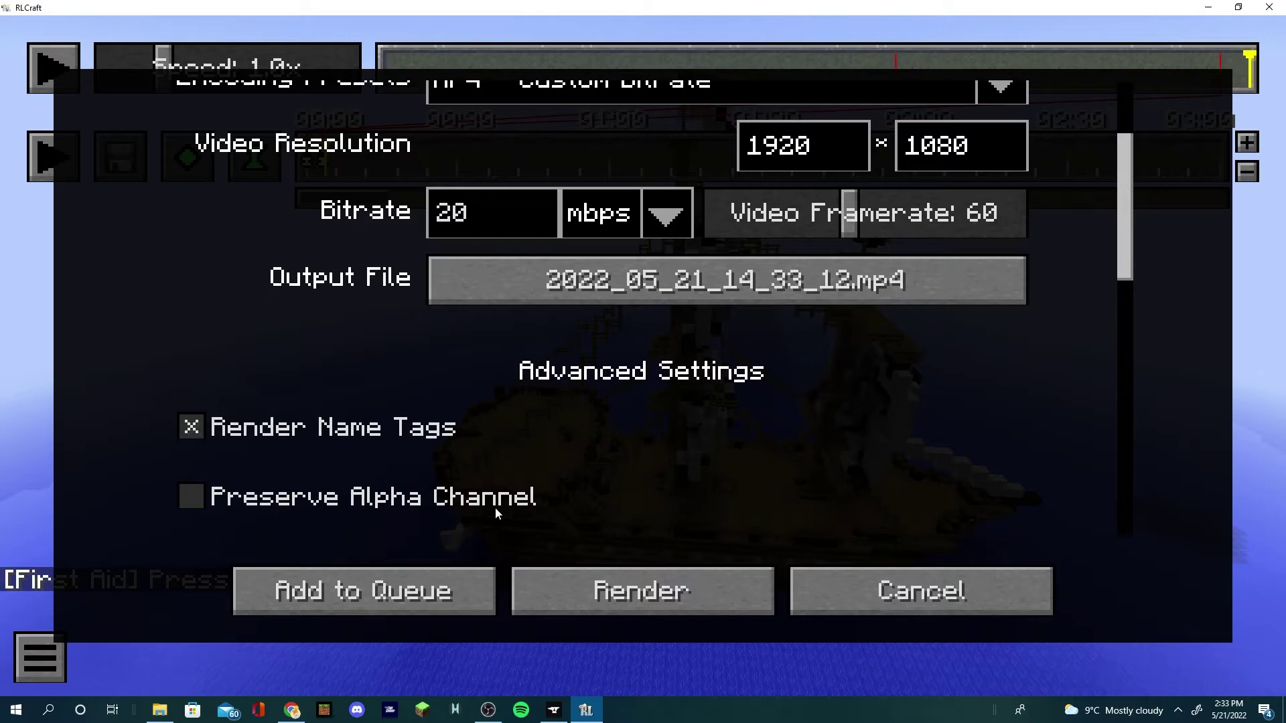
scroll(495, 506, up, 3)
scroll(495, 506, down, 10)
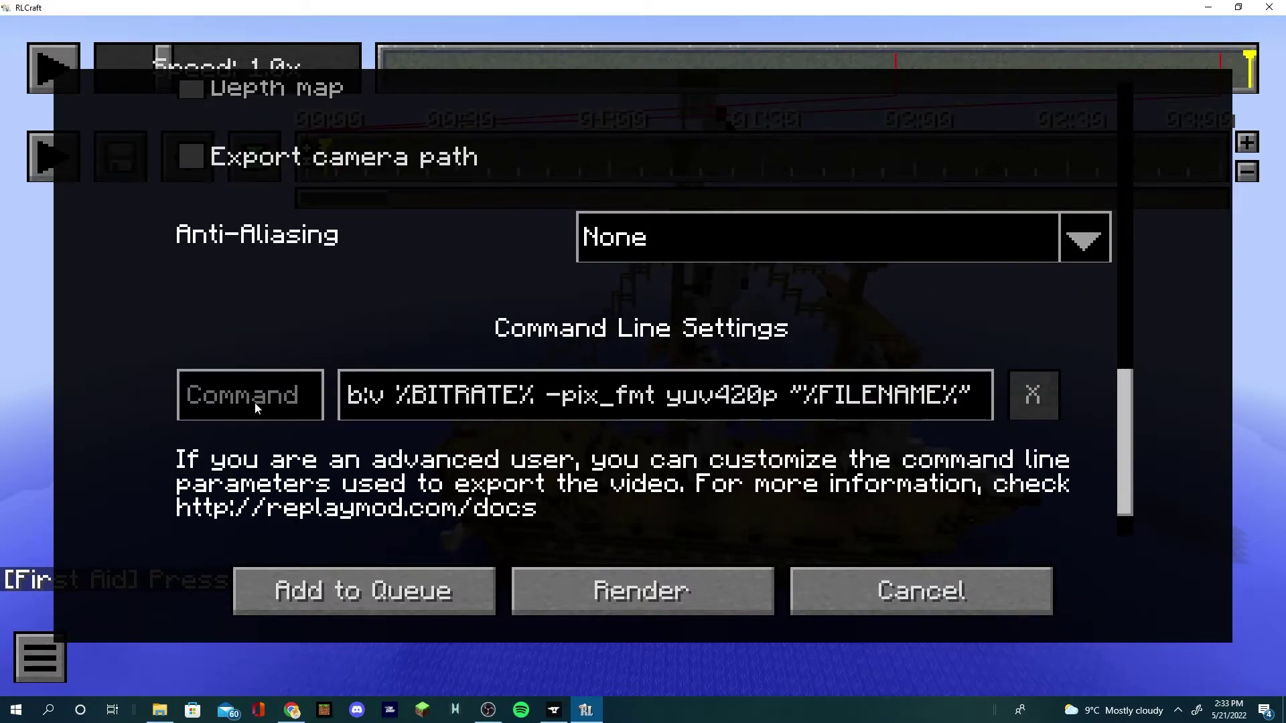
scroll(255, 403, down, 1)
Step: Switch to Chrome, open the FFmpeg website in a new tab, and go to the Windows builds from gyan.dev
click(290, 710)
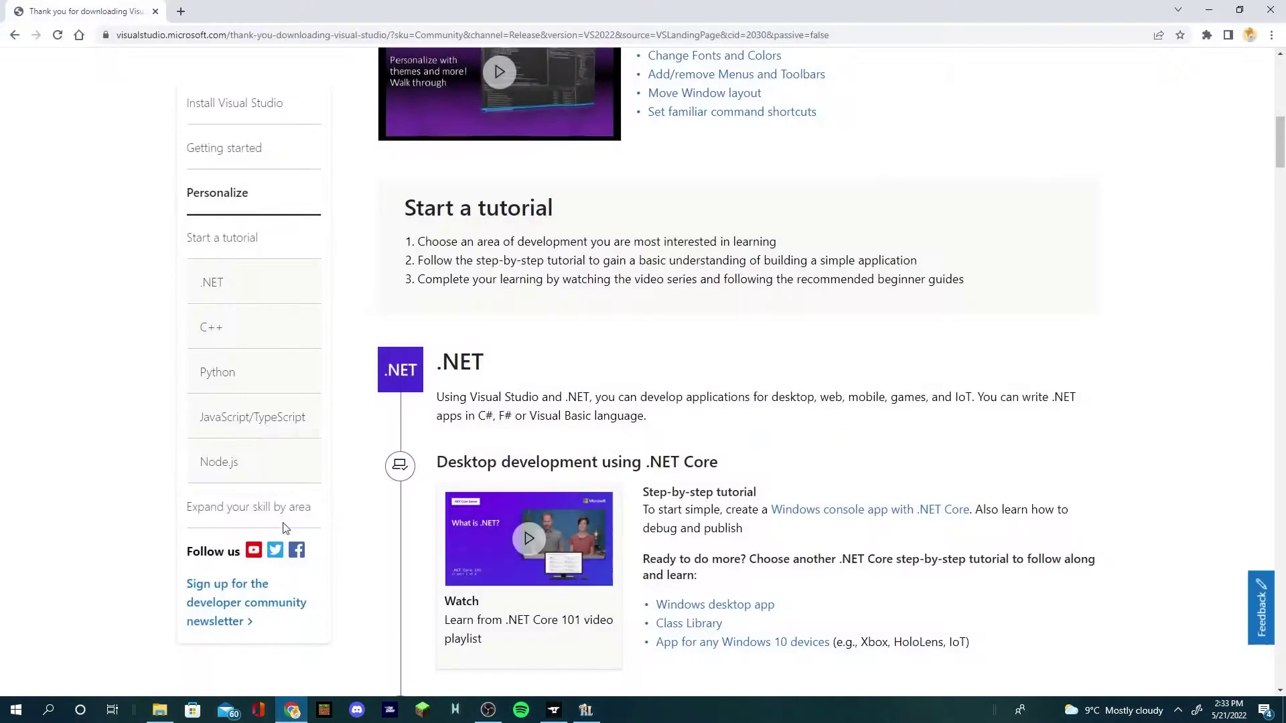
click(180, 12)
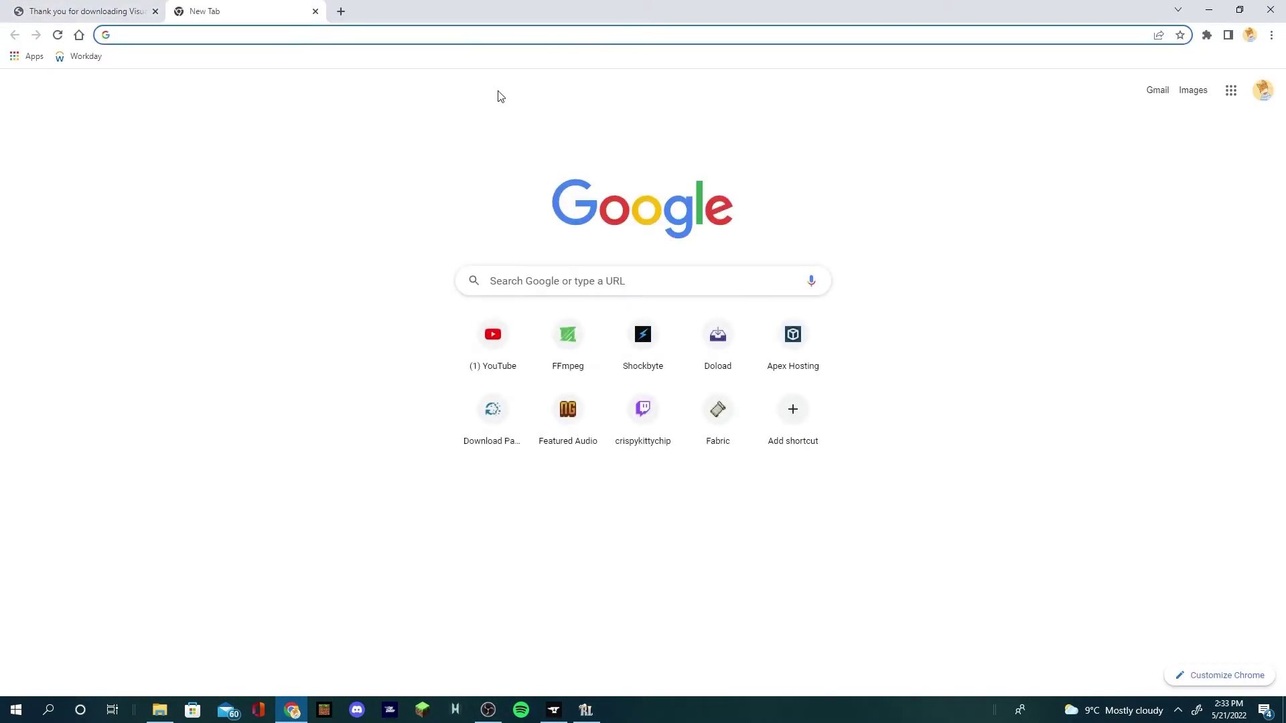
text(ffmpeg)
key(Return)
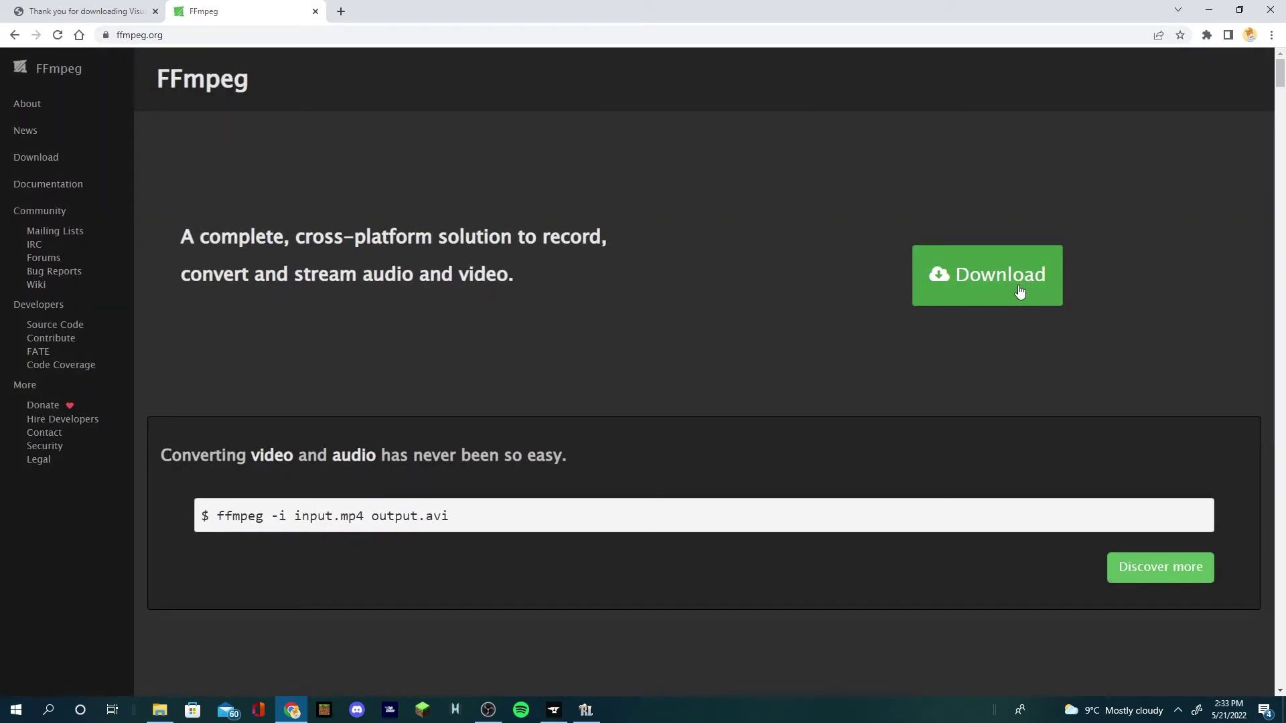
click(1018, 290)
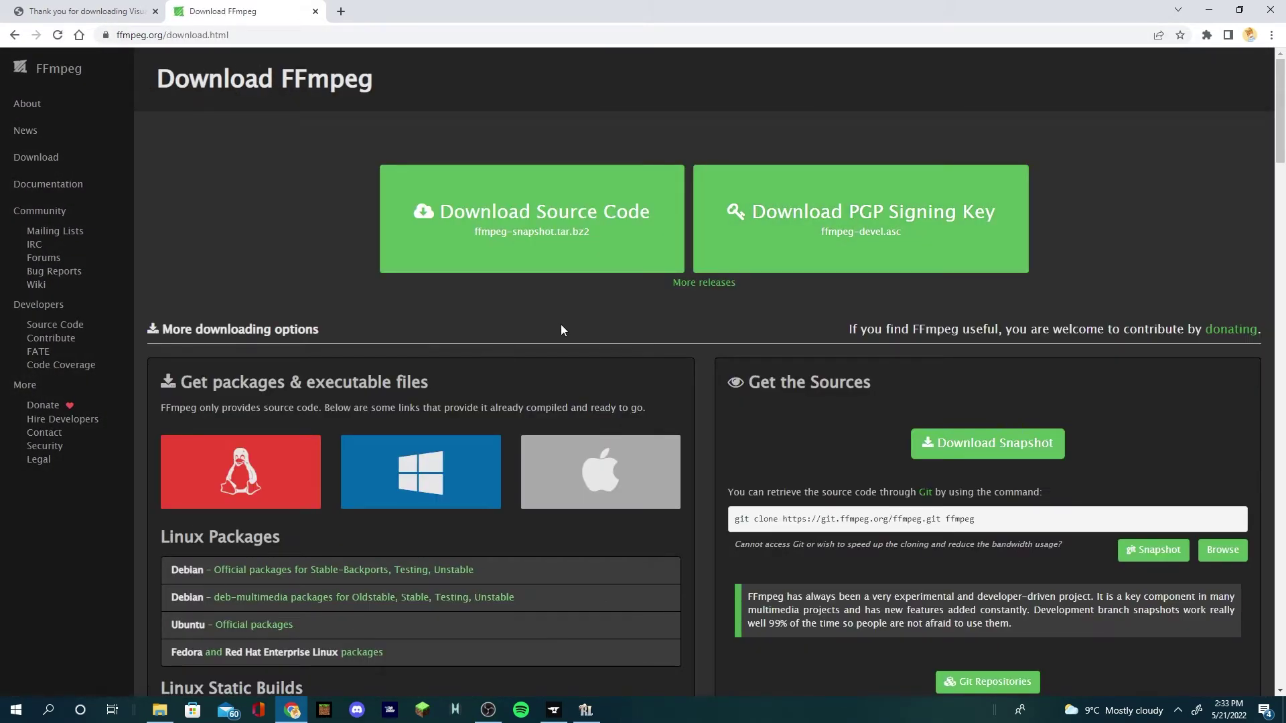
mouse_move(401, 462)
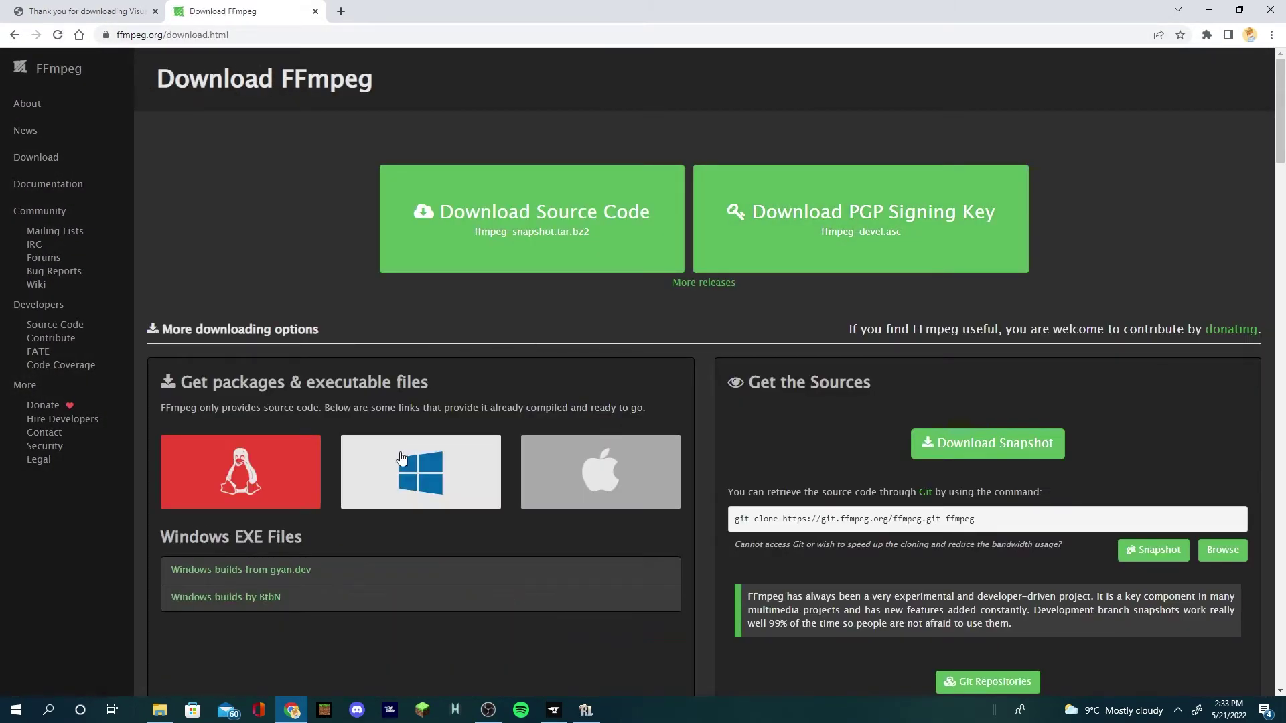
click(353, 582)
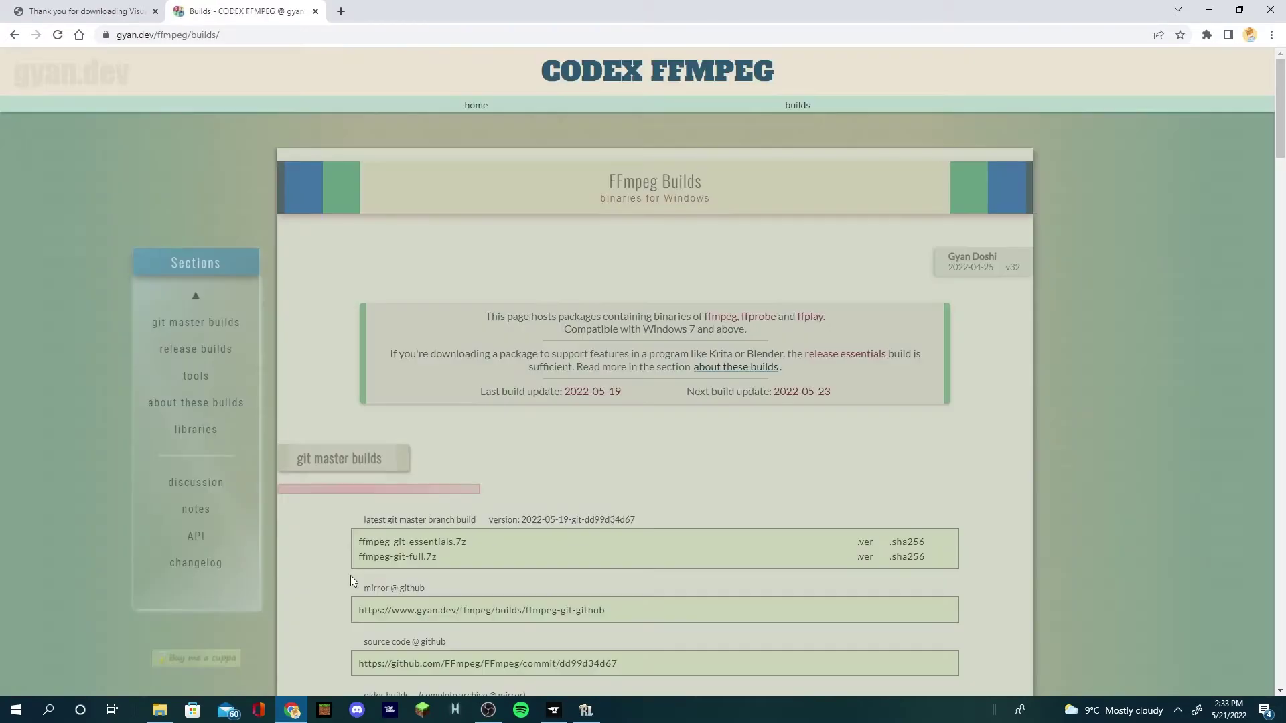
Step: Download ffmpeg-release-essentials.zip from the release builds and place the downloaded archive on the desktop
scroll(656, 444, down, 5)
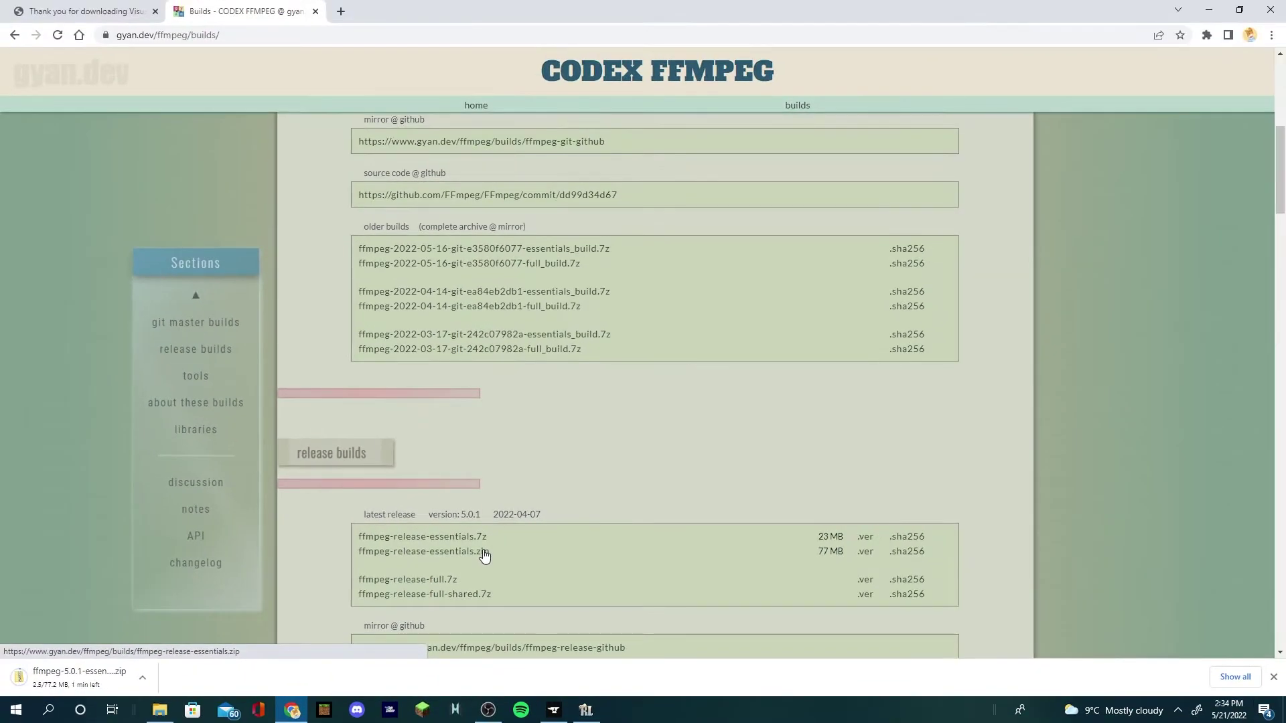
scroll(429, 623, down, 4)
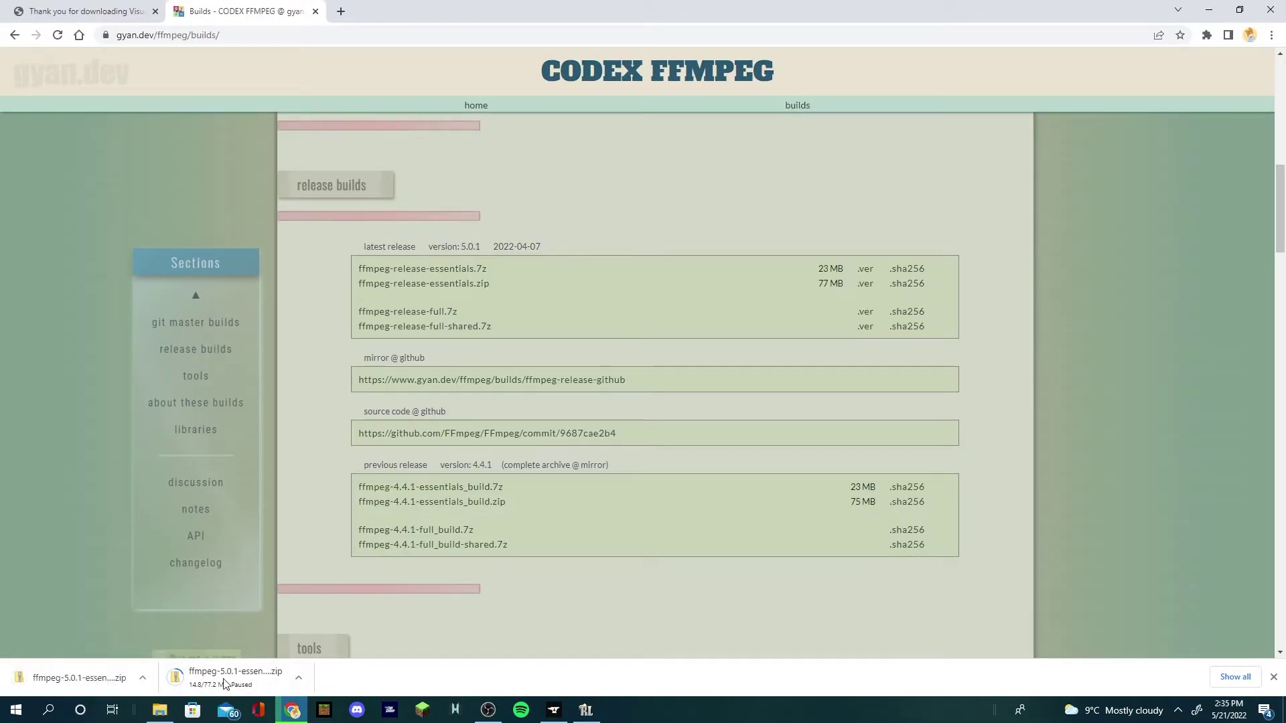
drag(226, 690, 602, 351)
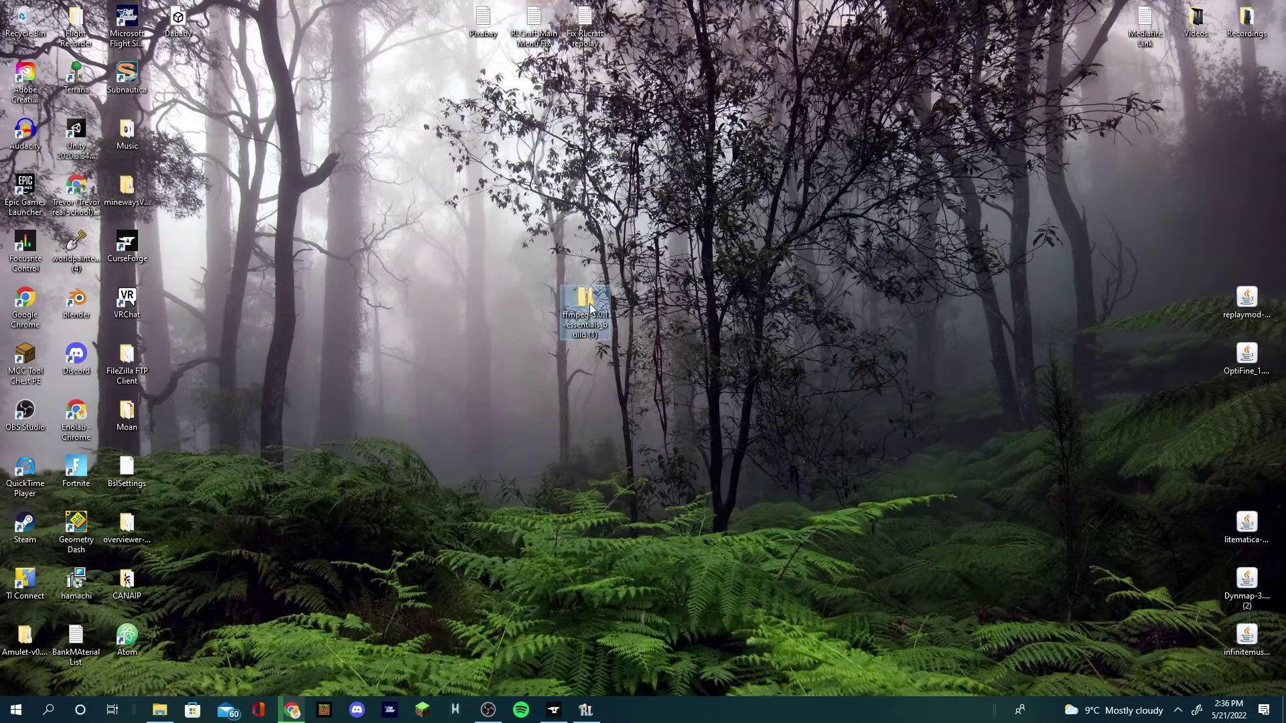
Step: Extract the downloaded FFmpeg zip archive to its suggested folder on the desktop
right_click(590, 305)
click(632, 363)
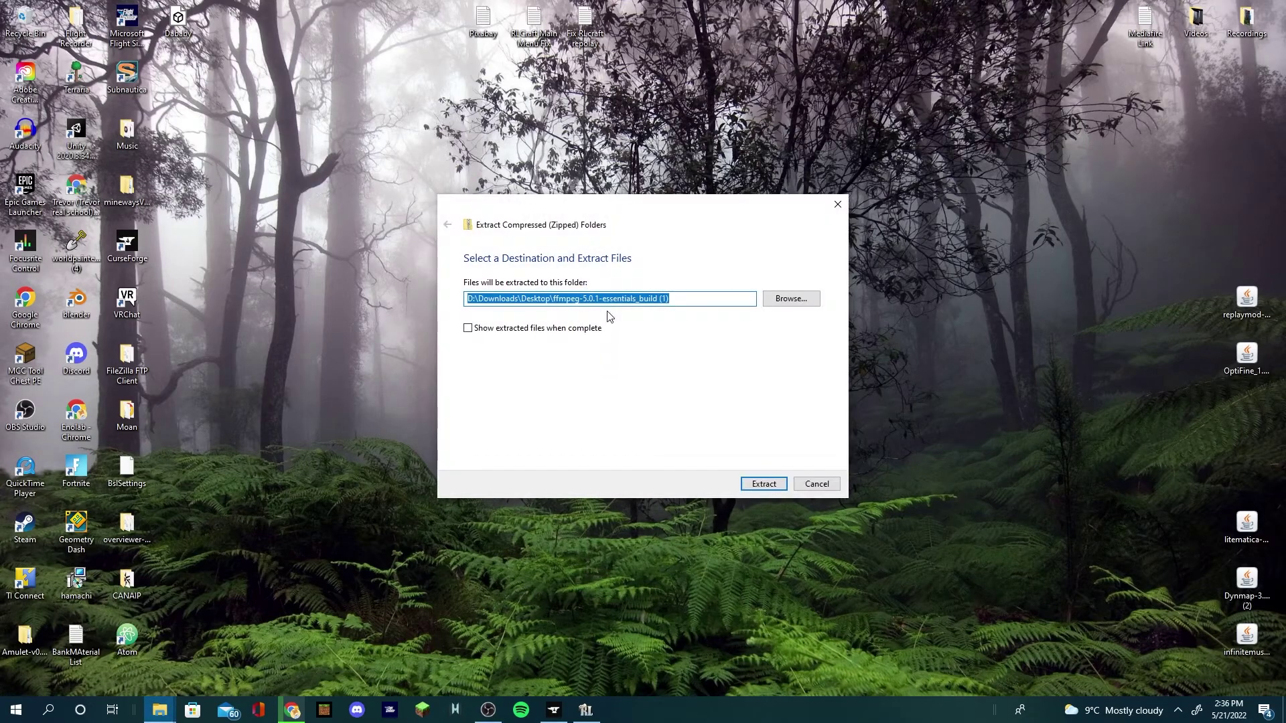
click(747, 483)
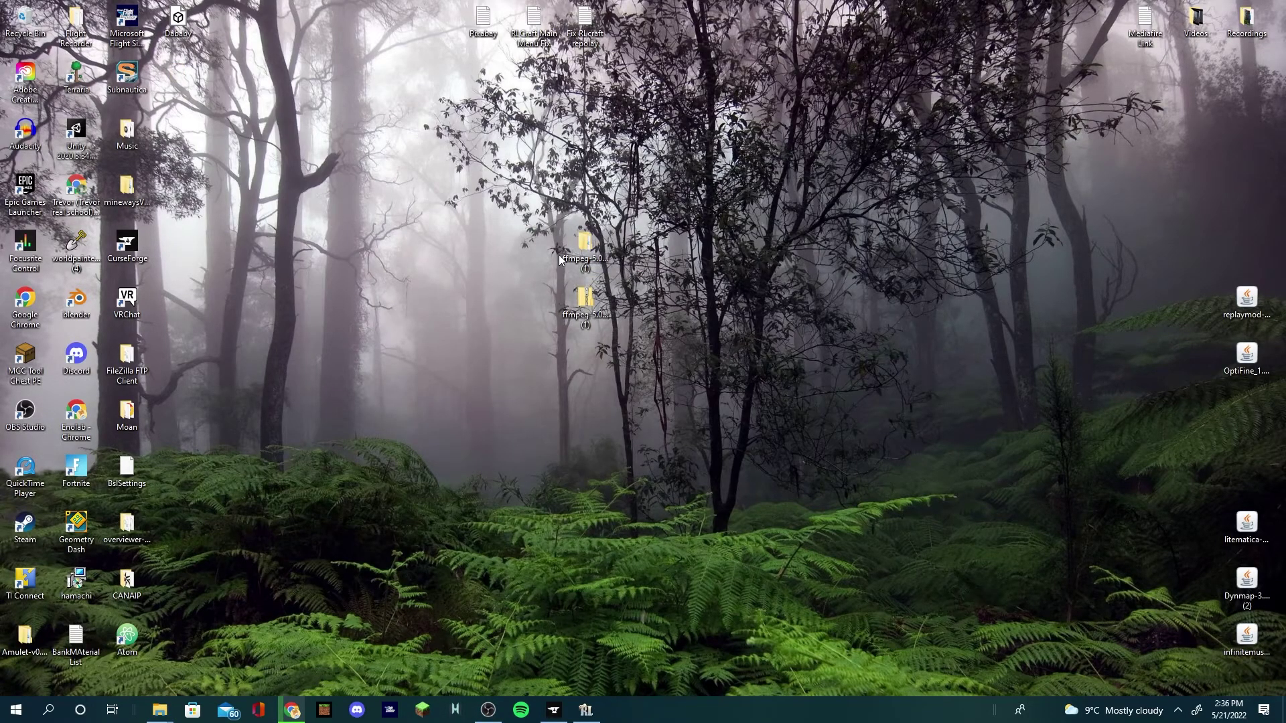
Step: Move the inner ffmpeg-5.0.1-essentials_build folder out of the extracted folder onto the desktop
double_click(561, 259)
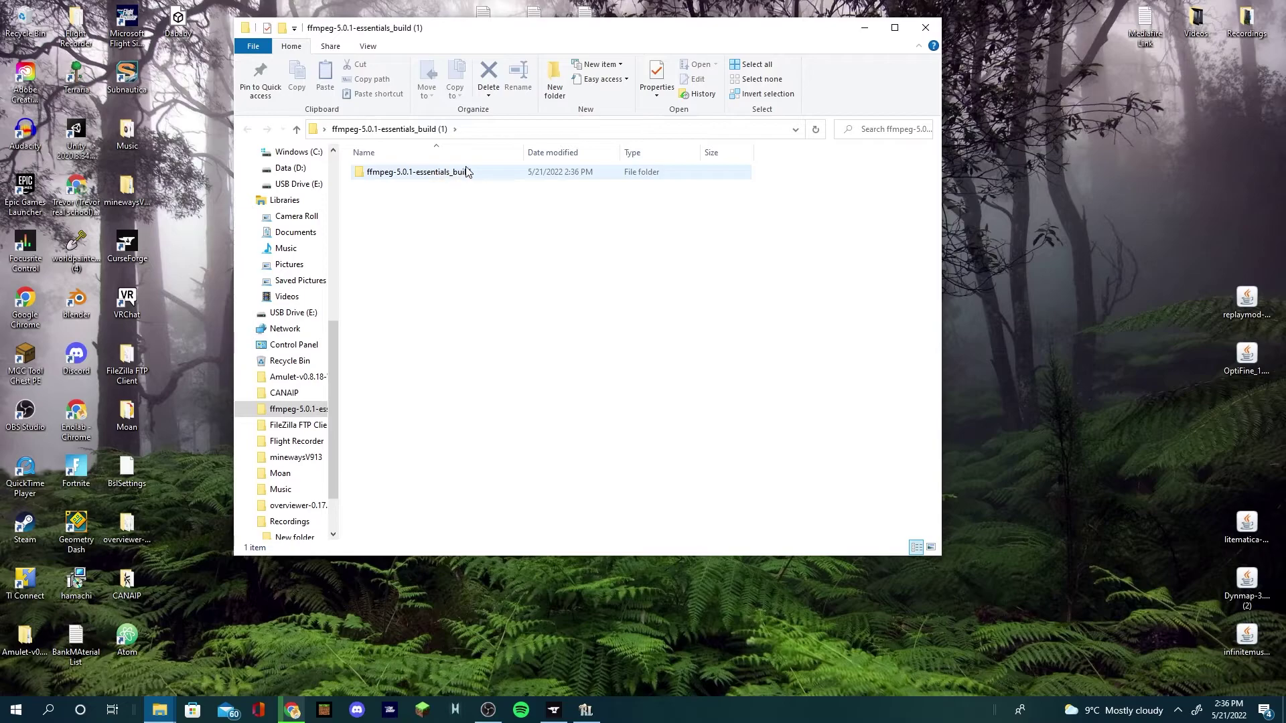
drag(466, 172, 604, 631)
click(864, 27)
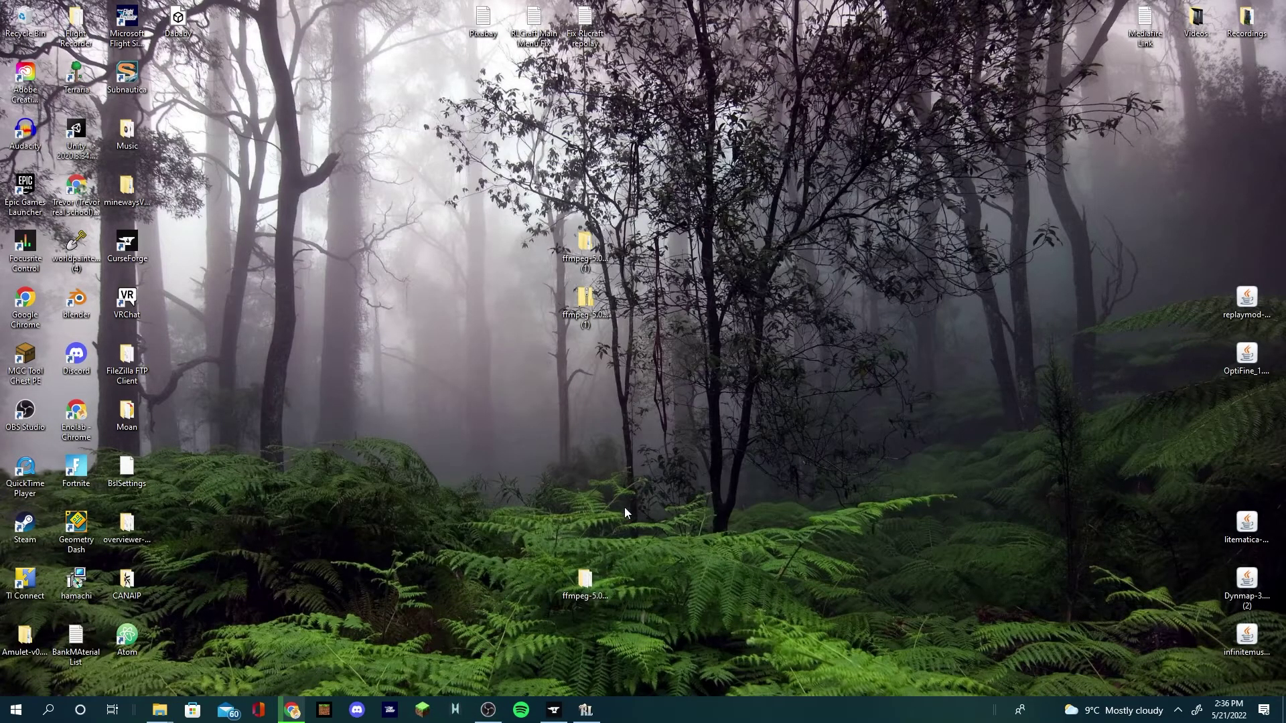
Step: Move the FFmpeg zip and its leftover outer folder to the Recycle Bin, and reposition the remaining FFmpeg folder on the desktop
drag(617, 512, 560, 231)
drag(584, 301, 61, 13)
drag(584, 581, 584, 416)
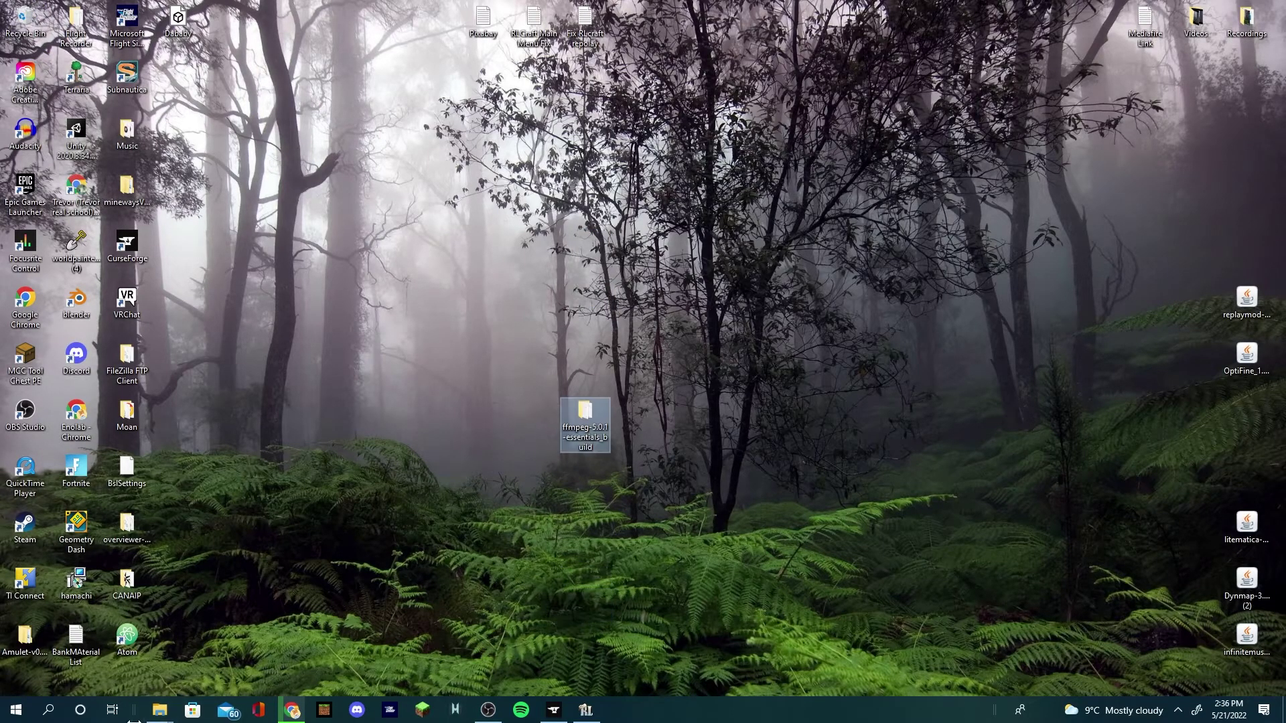
Step: In File Explorer, go to the Program Files (x86) folder on the Windows (C:) drive
mouse_move(159, 711)
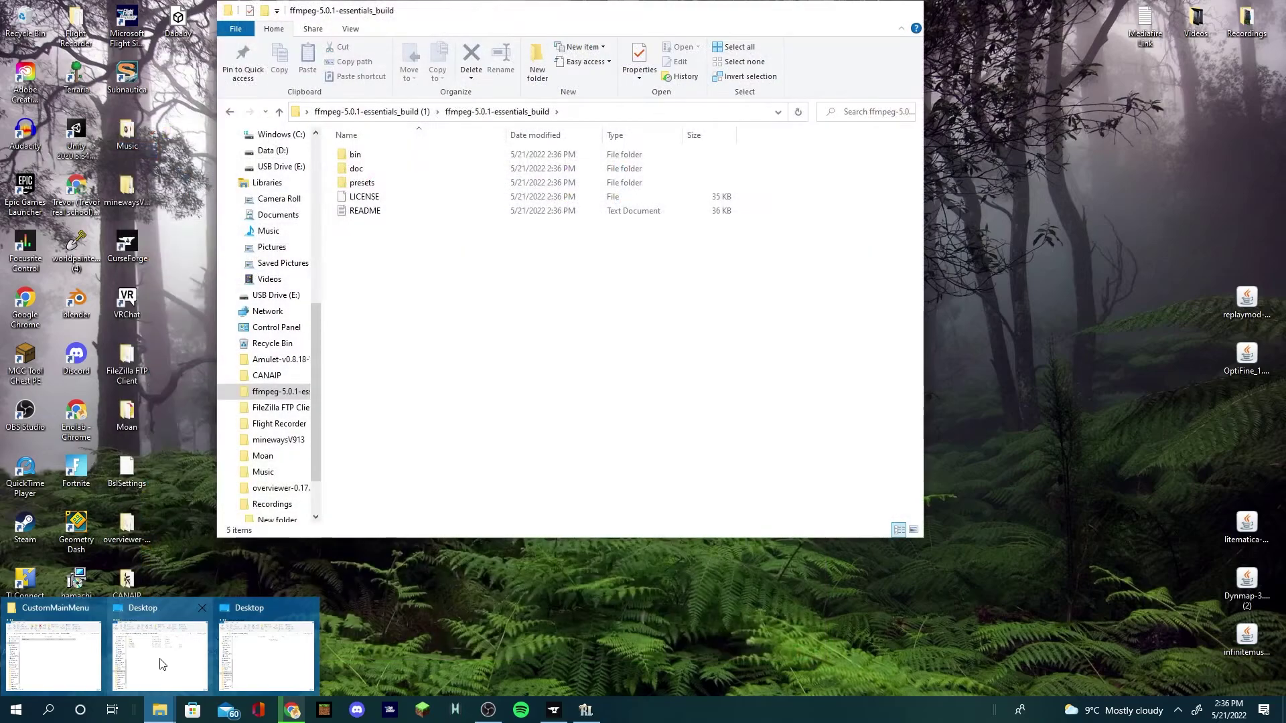
click(160, 663)
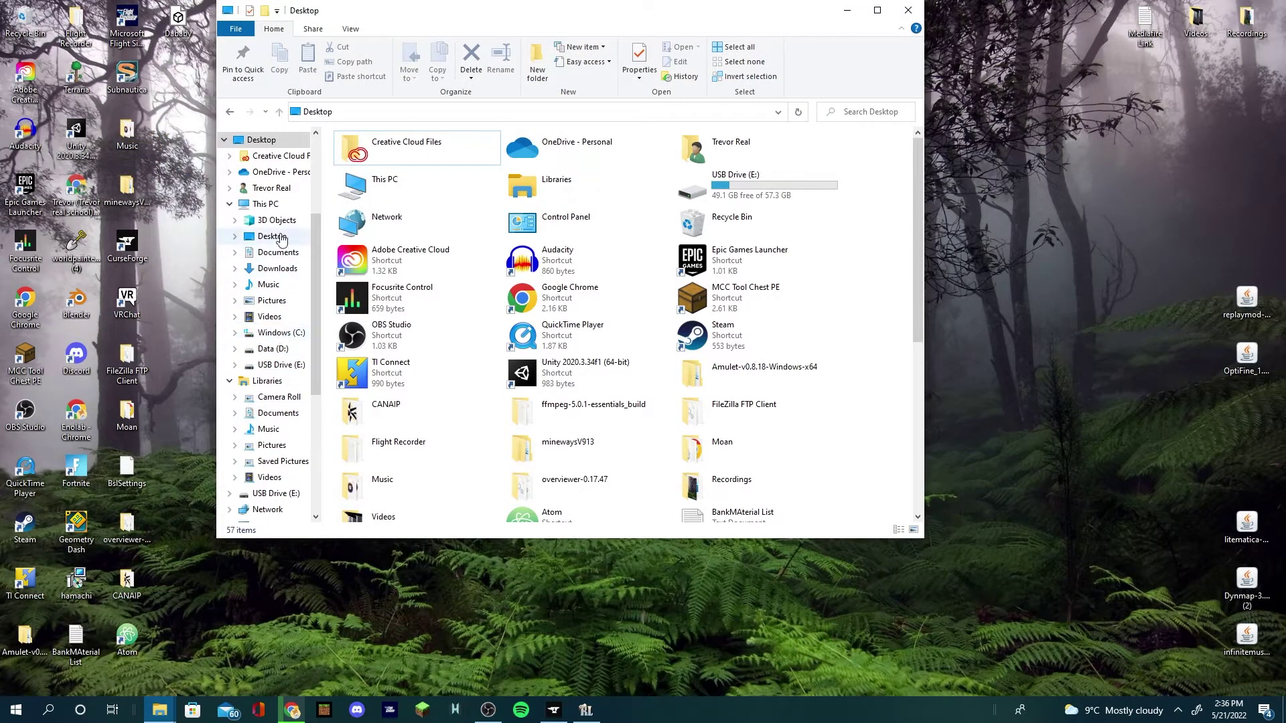
scroll(290, 208, up, 1)
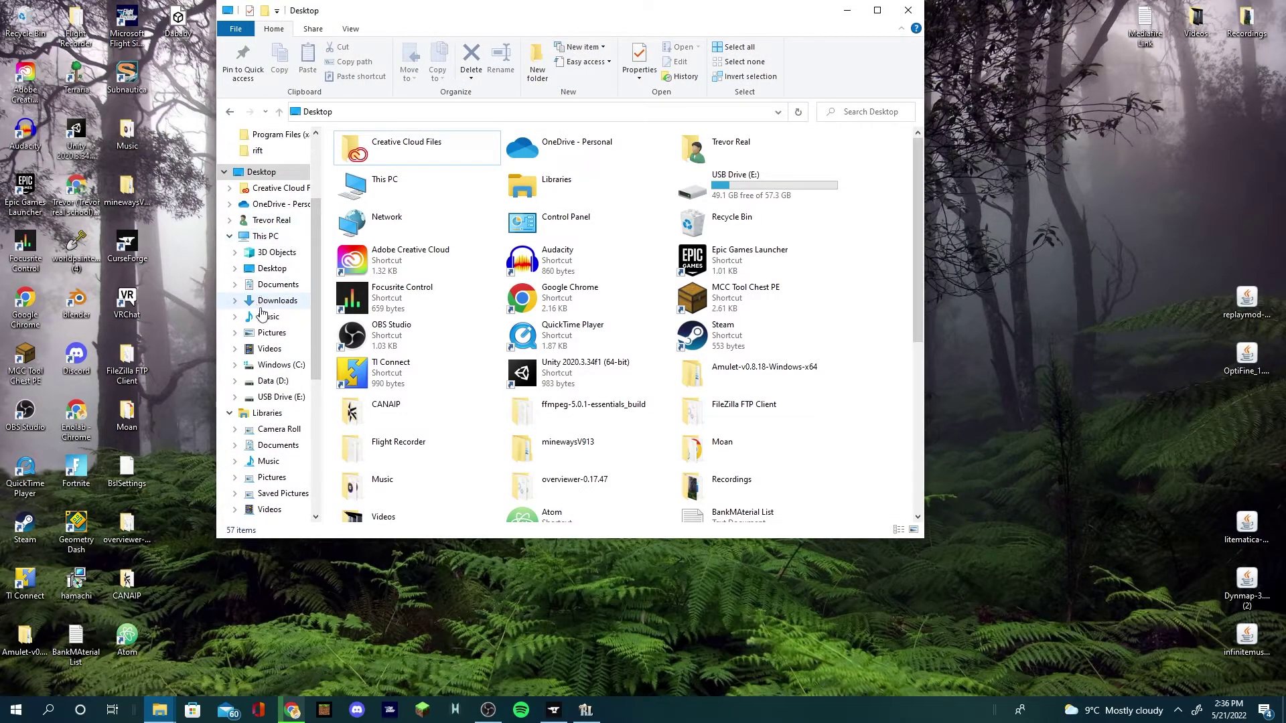
click(268, 236)
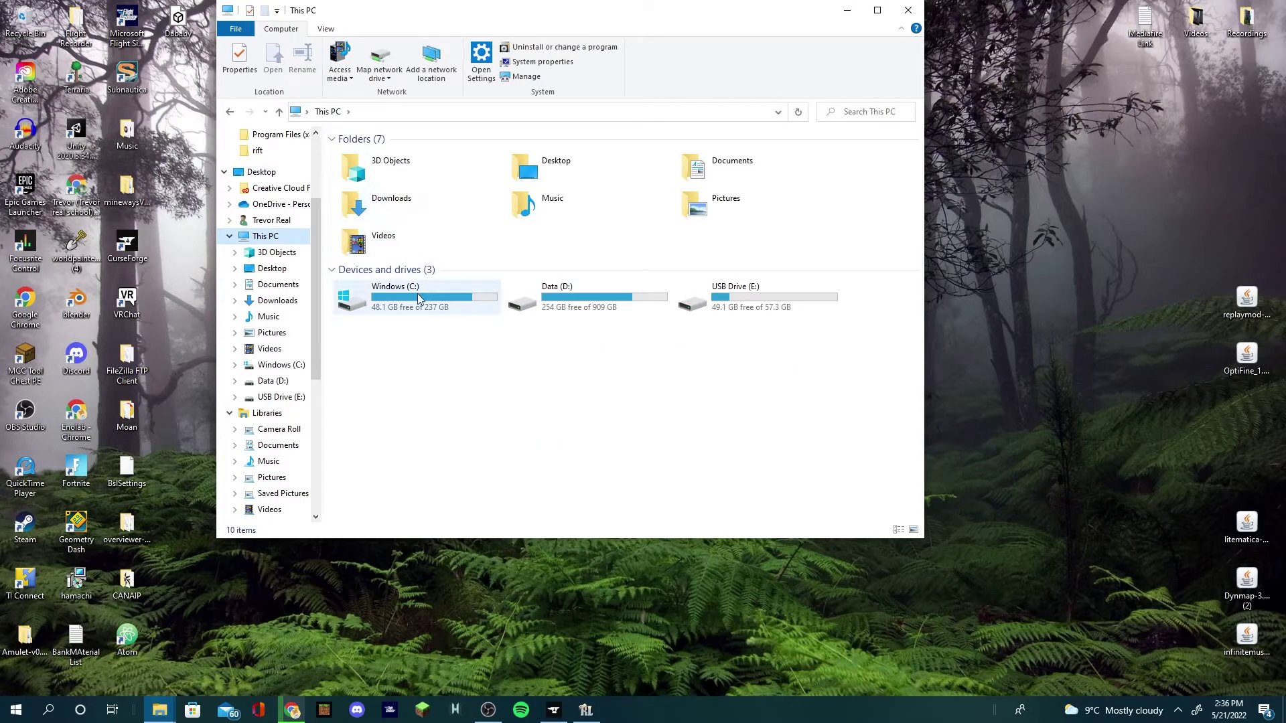
double_click(413, 296)
double_click(395, 212)
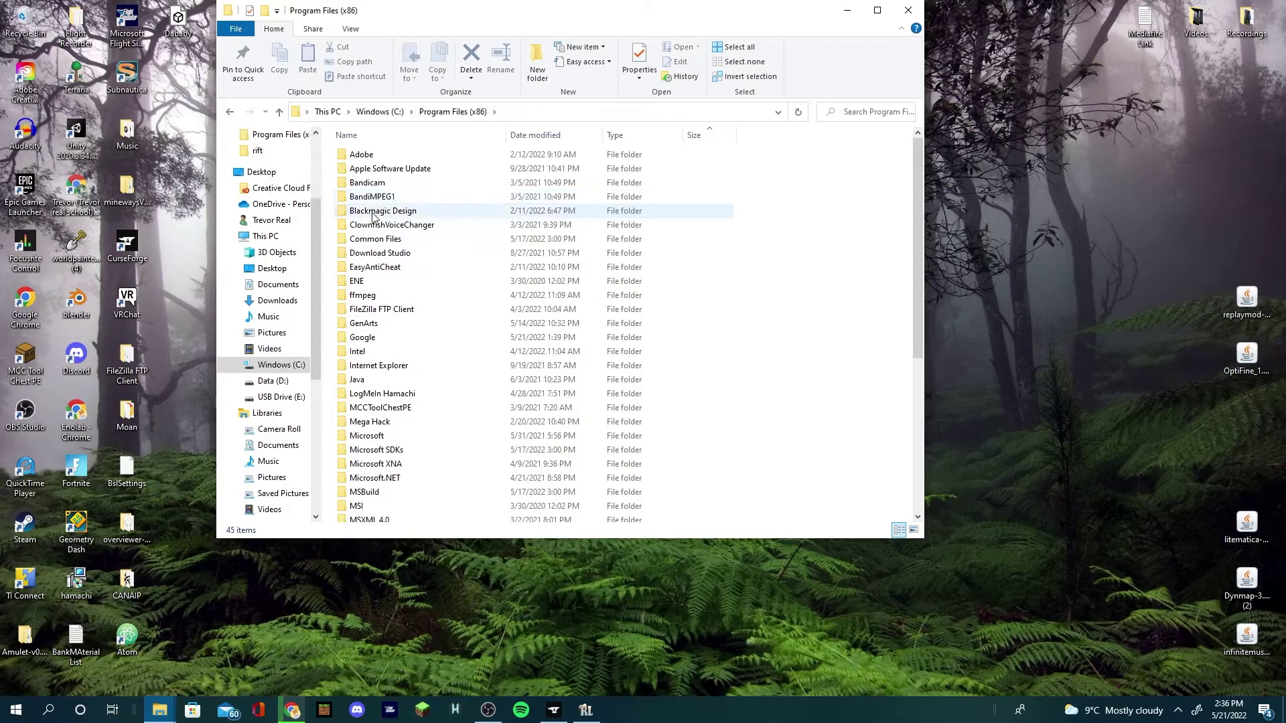
Step: Delete the old ffmpeg folder from Program Files (x86)
mouse_move(383, 299)
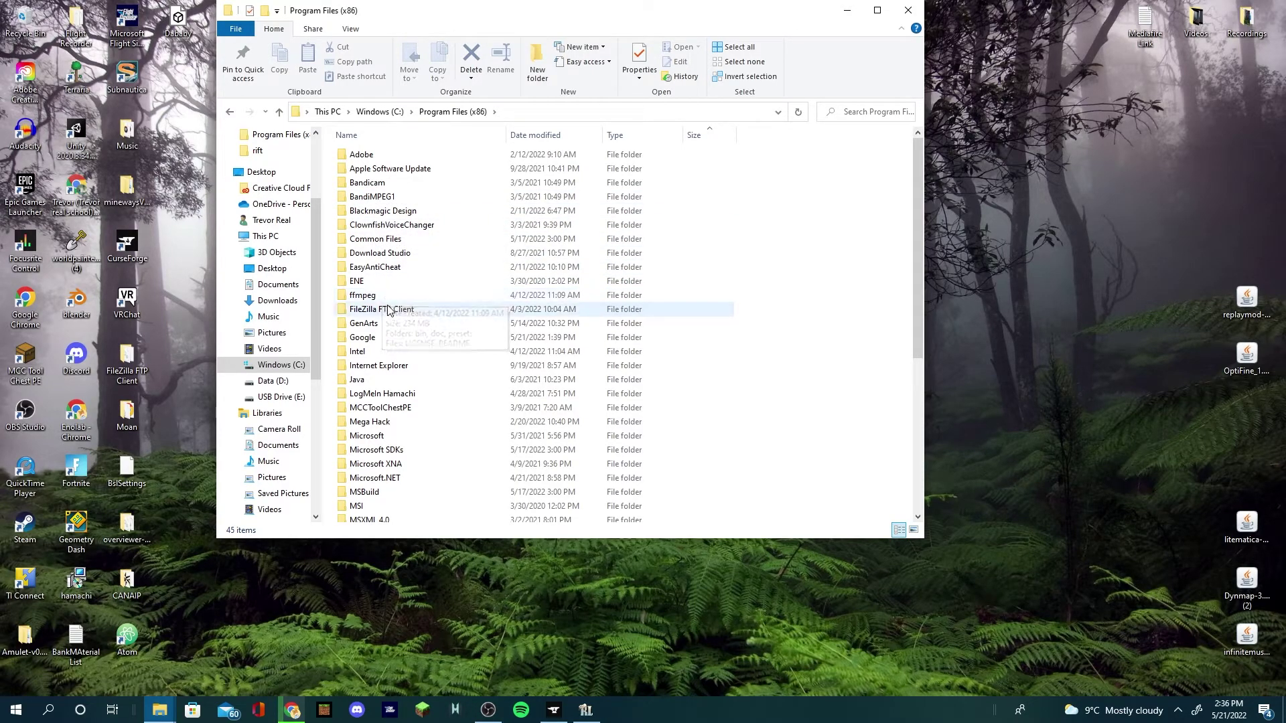
right_click(397, 292)
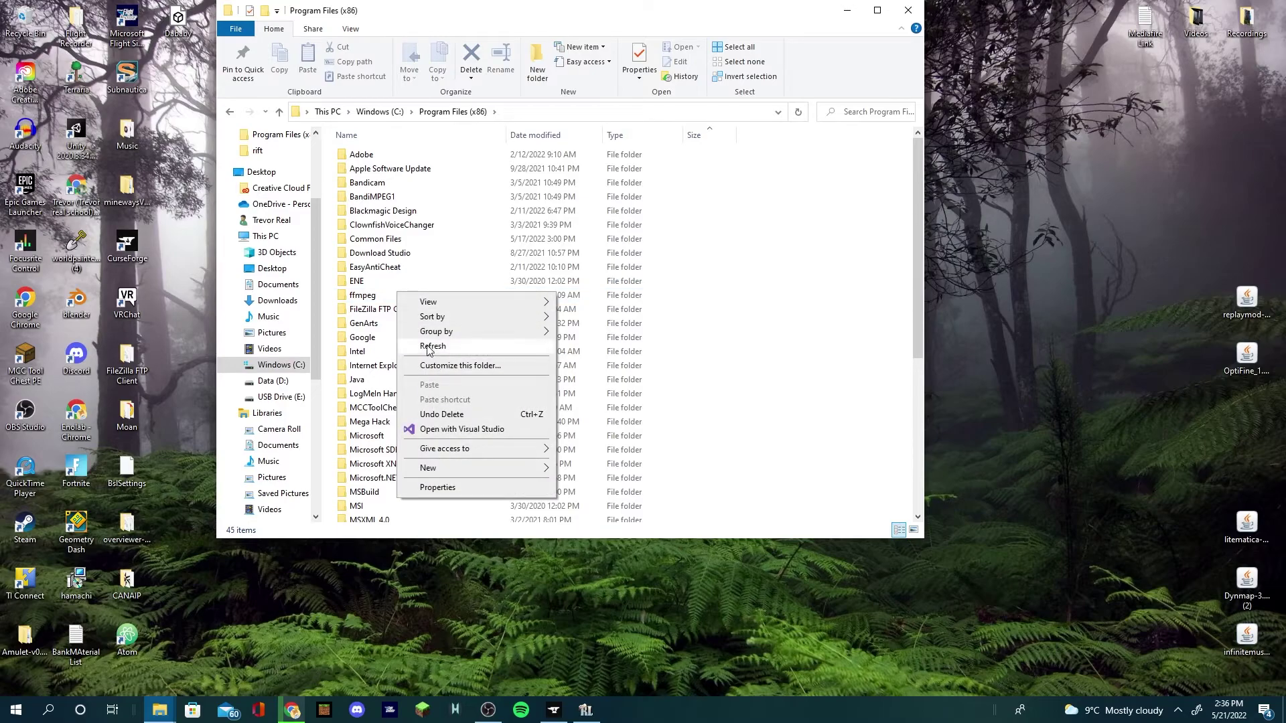
click(381, 299)
right_click(398, 301)
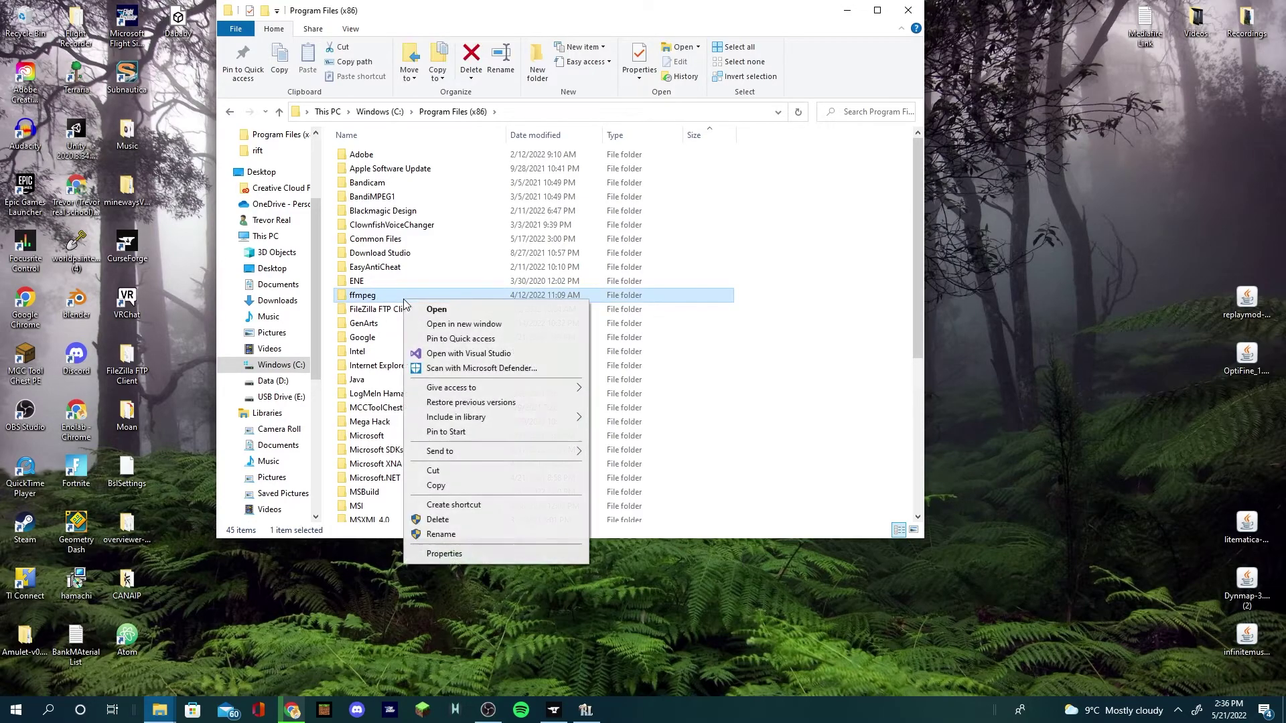
click(447, 524)
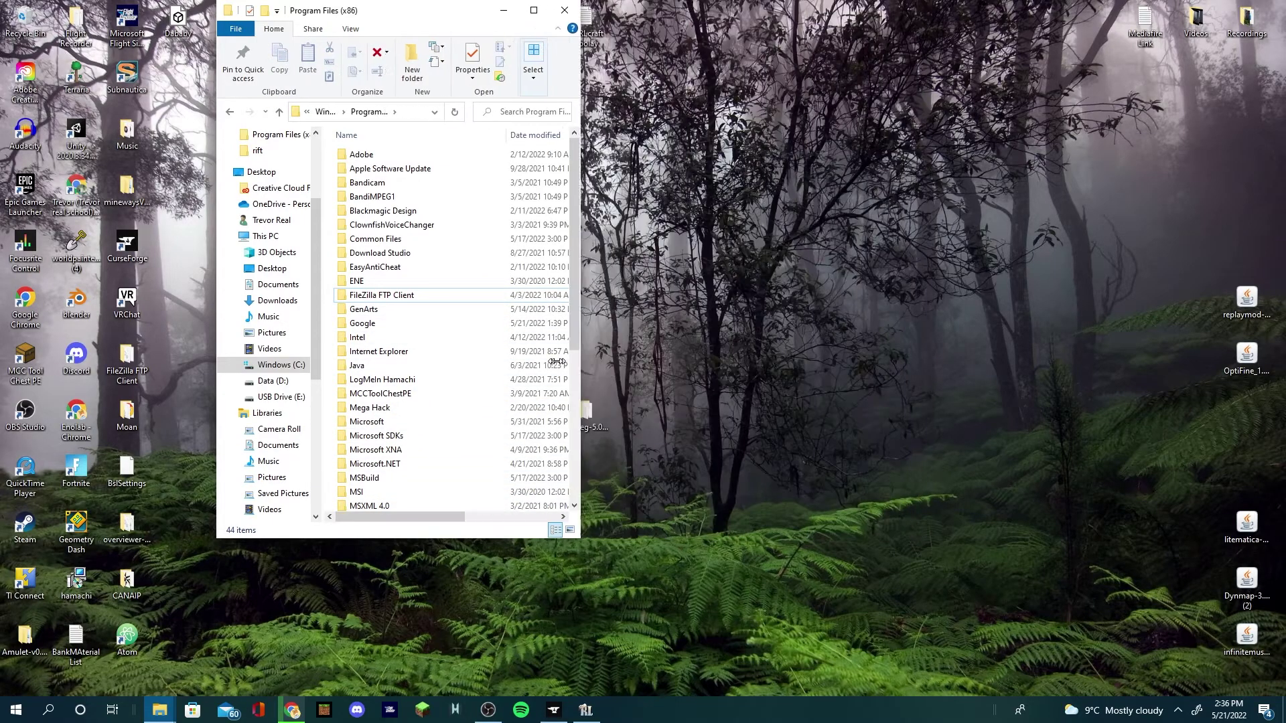
Step: Copy the FFmpeg build folder from the desktop into Program Files (x86), granting administrator permission
drag(541, 361, 565, 361)
drag(585, 412, 330, 338)
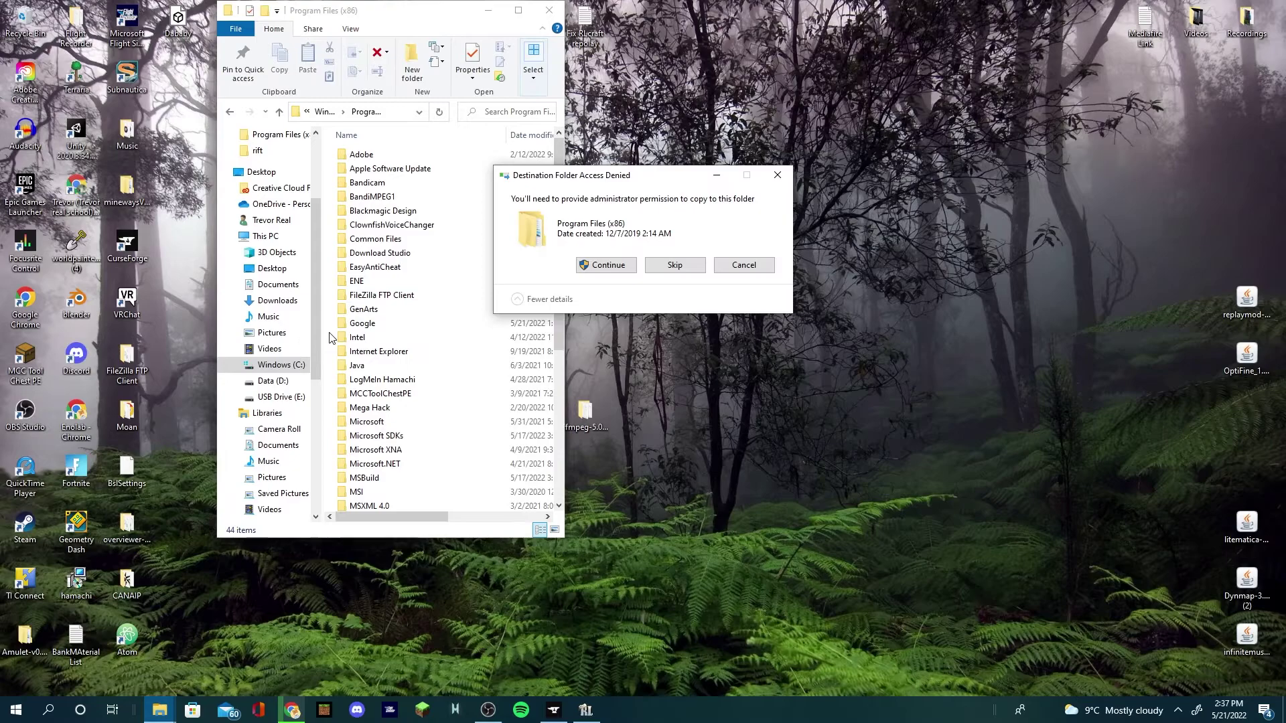
click(606, 265)
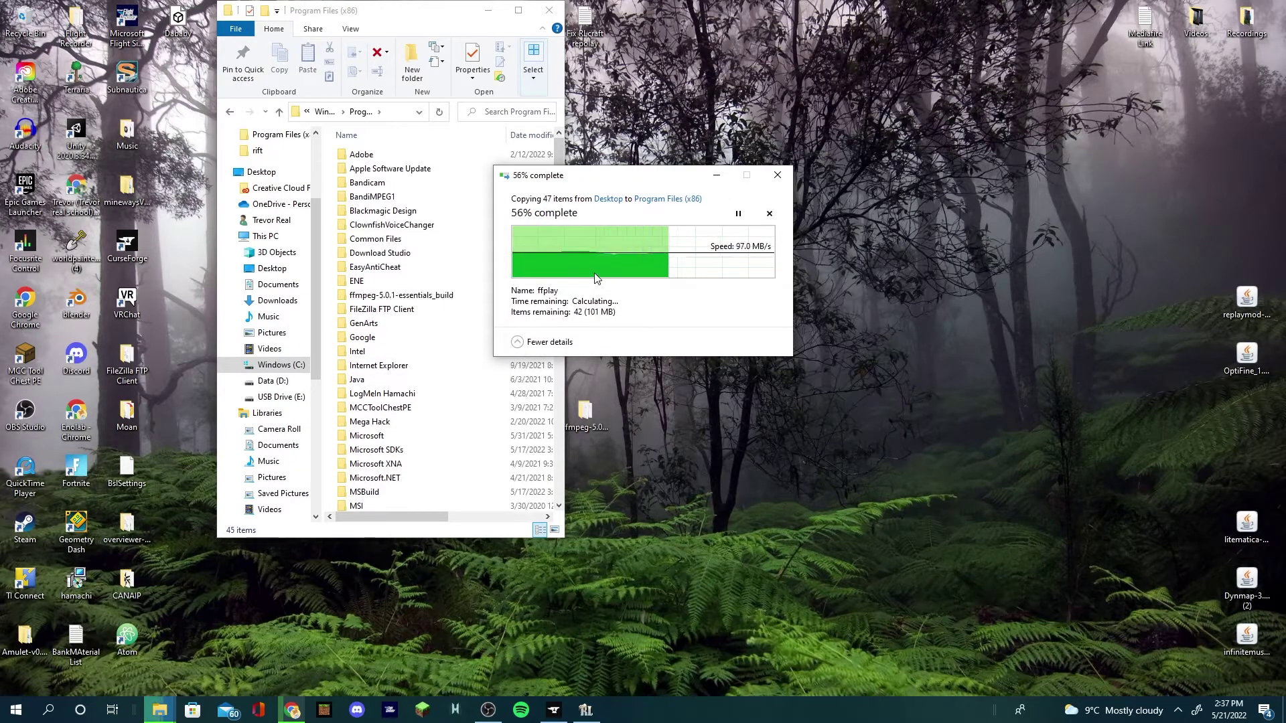
Step: Rename the copied FFmpeg build folder to ffmpeg and widen the Explorer window
right_click(430, 299)
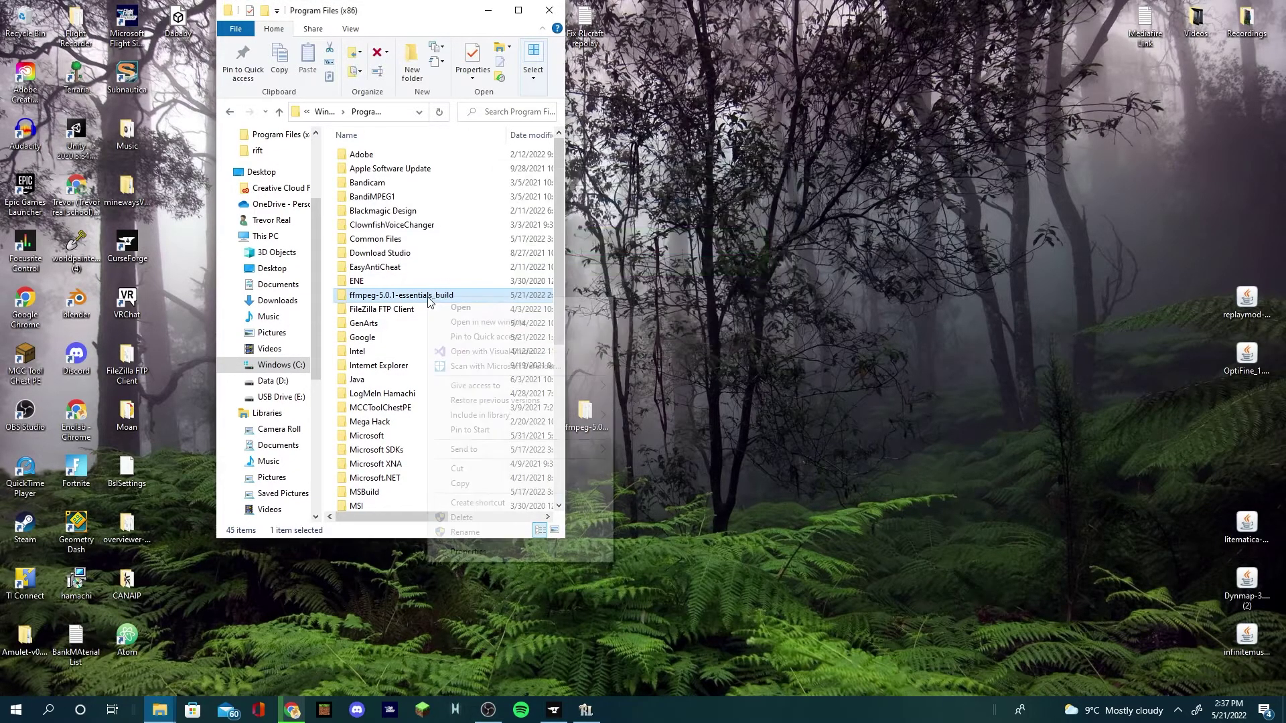
click(469, 531)
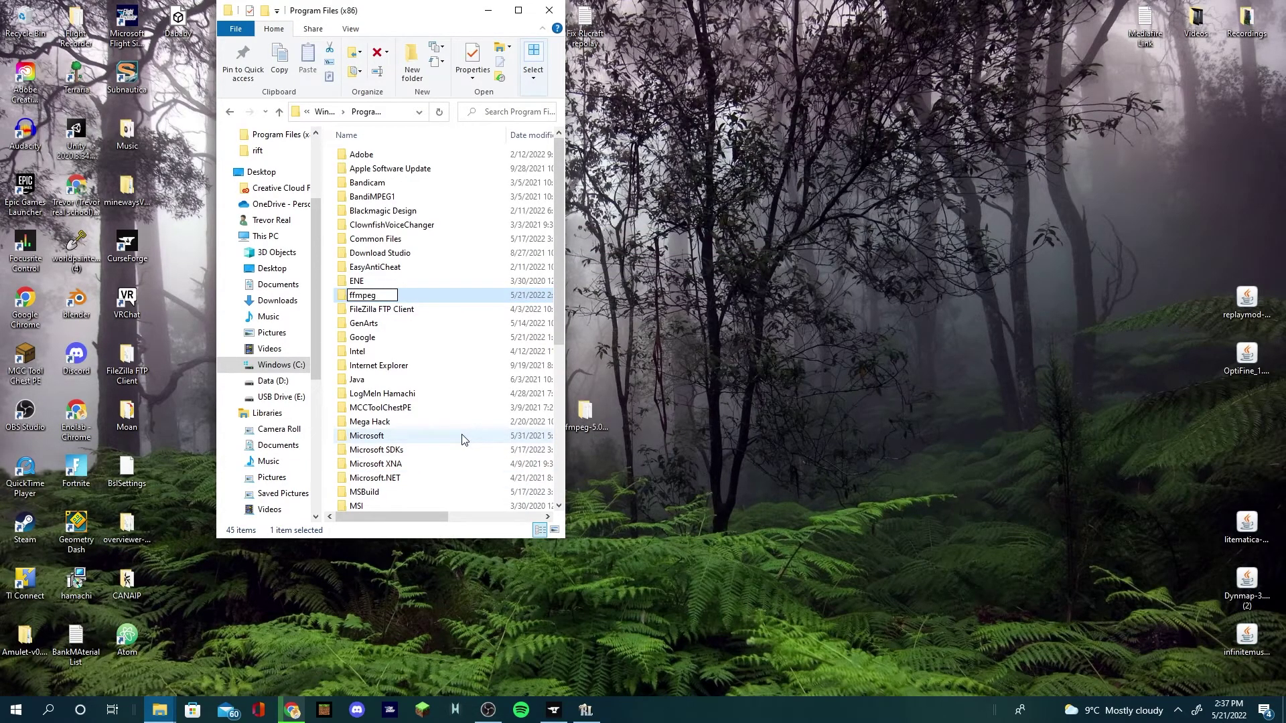
drag(839, 452, 950, 453)
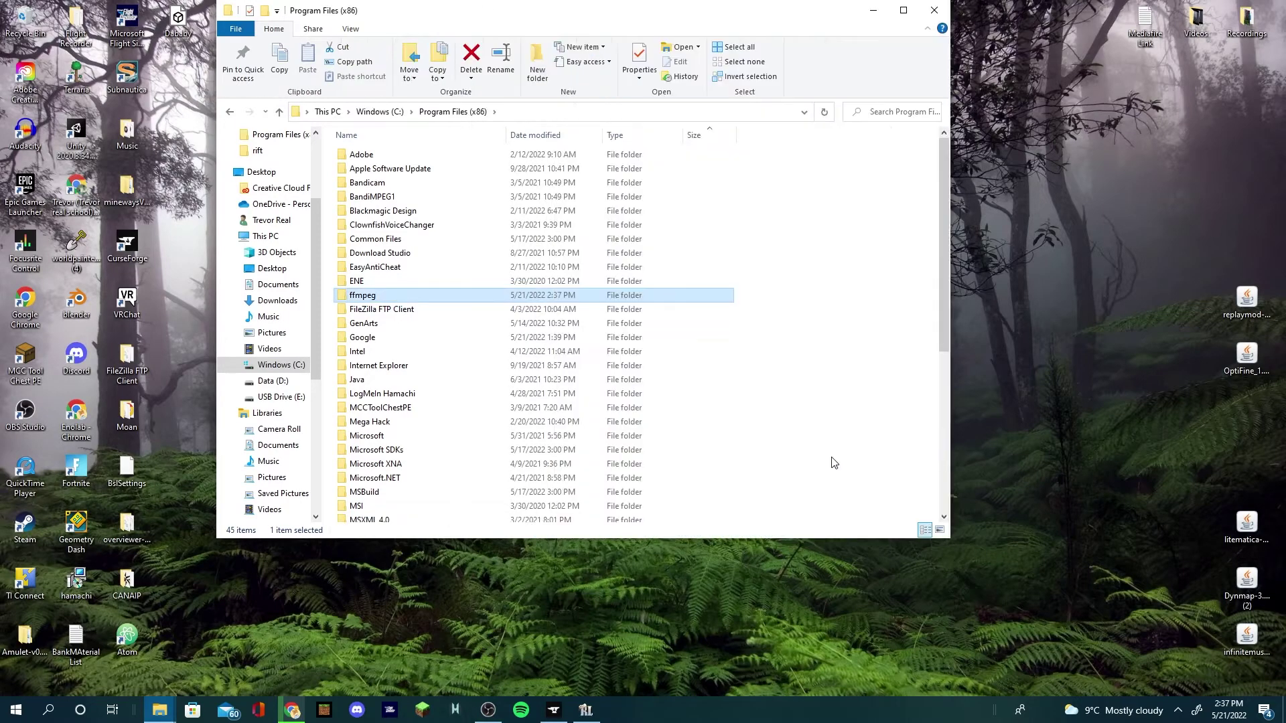
Step: Open the bin folder inside the new ffmpeg folder and copy its full path
double_click(471, 295)
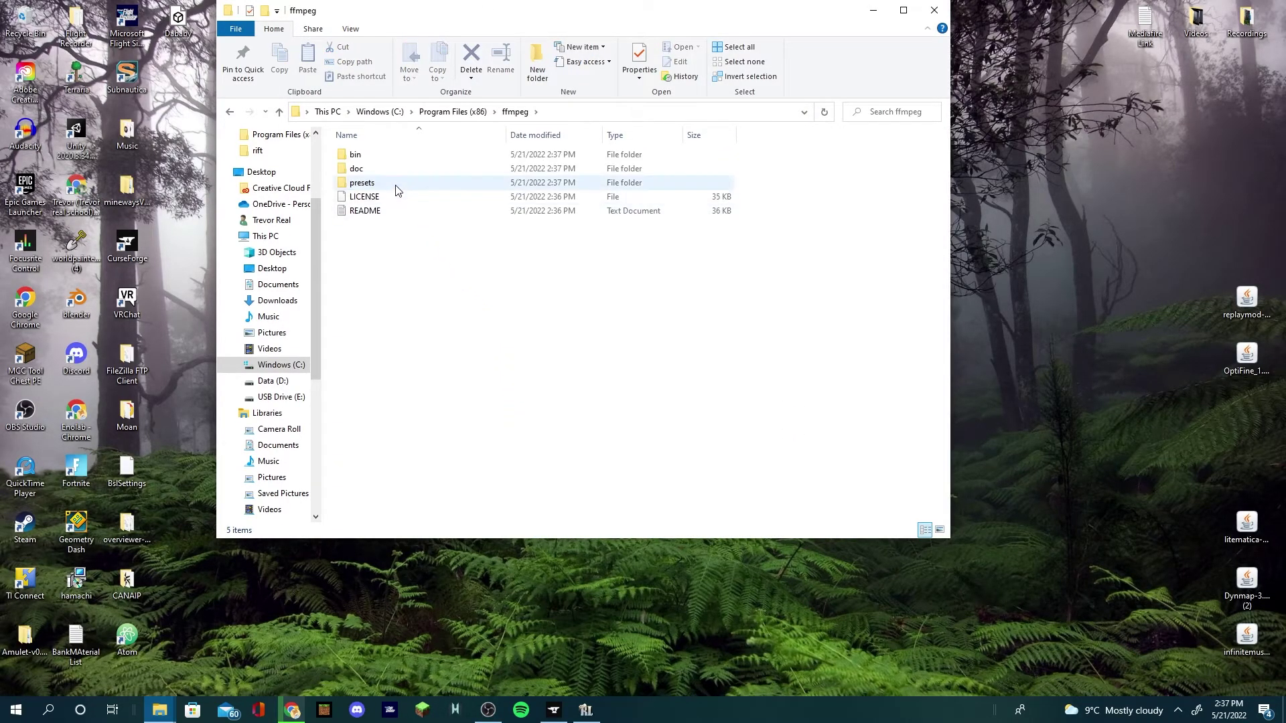
double_click(391, 158)
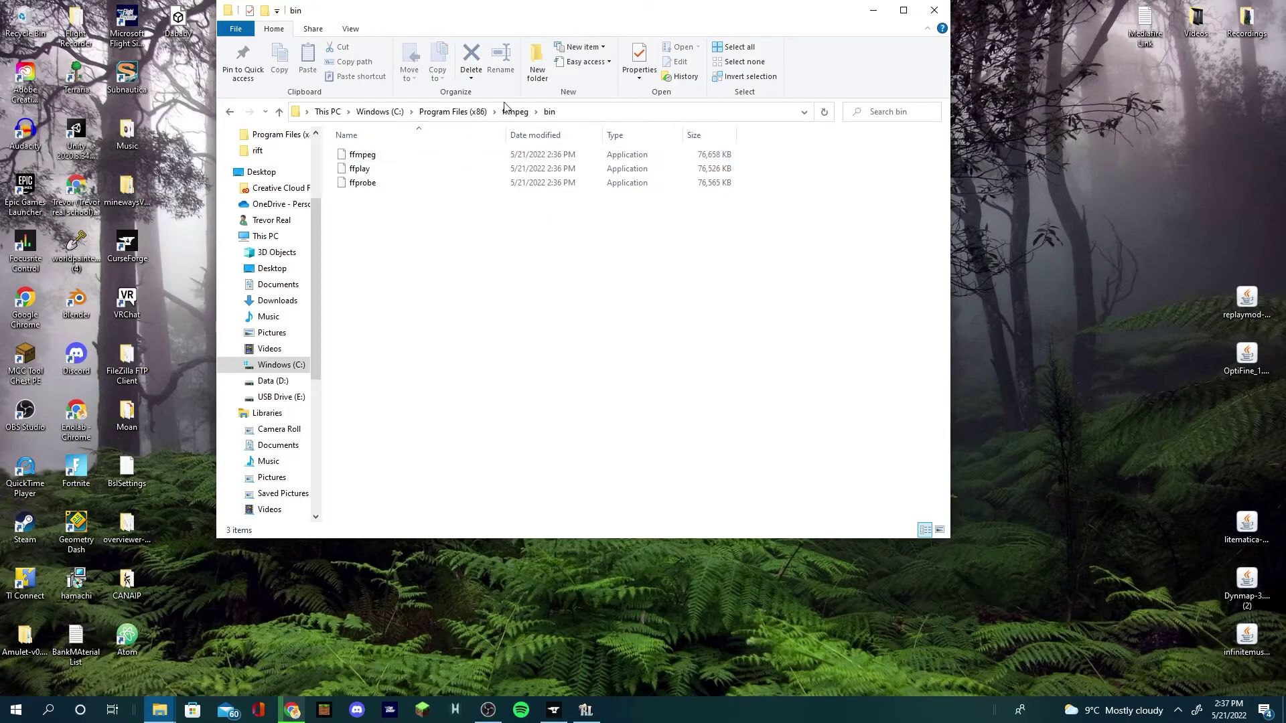
click(620, 114)
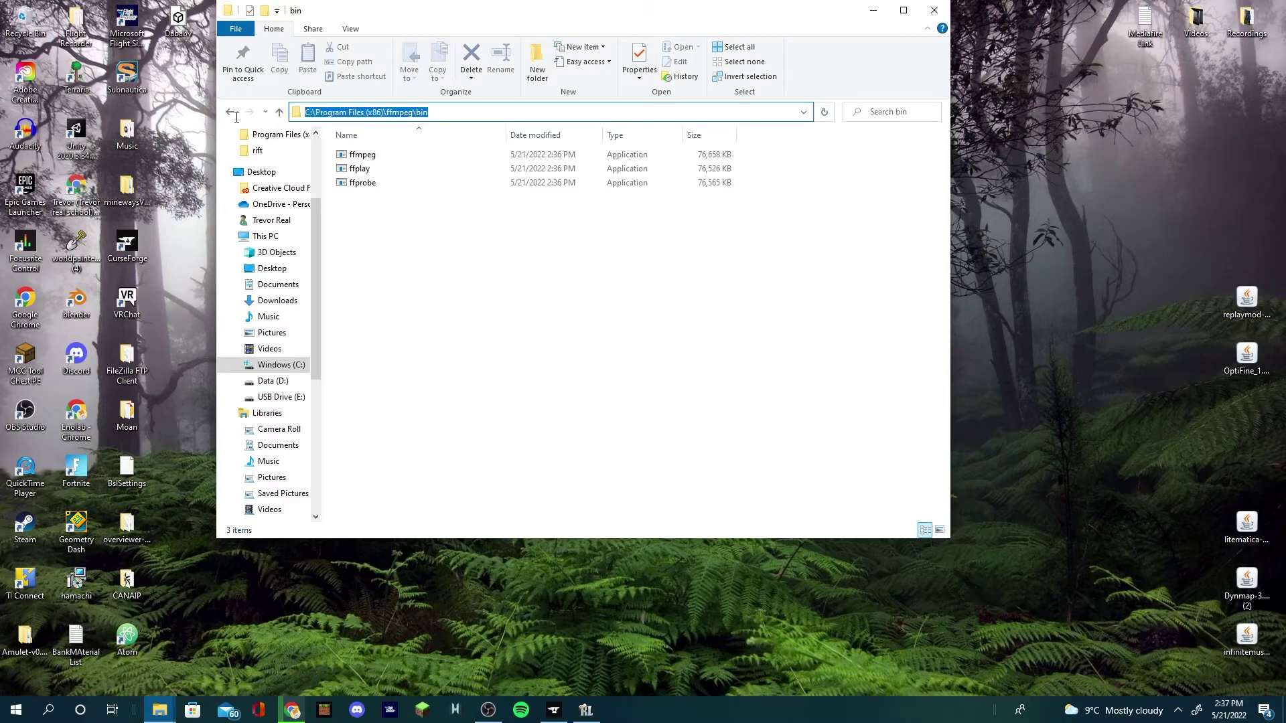
right_click(441, 112)
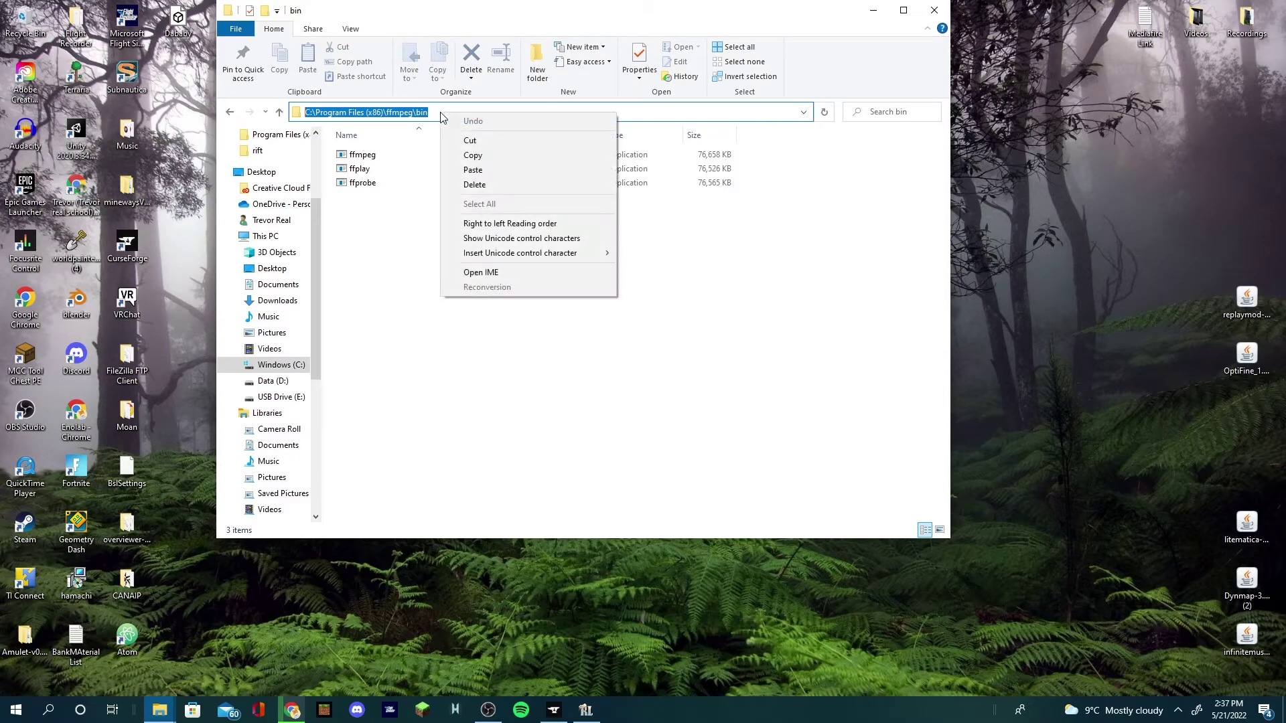
click(481, 158)
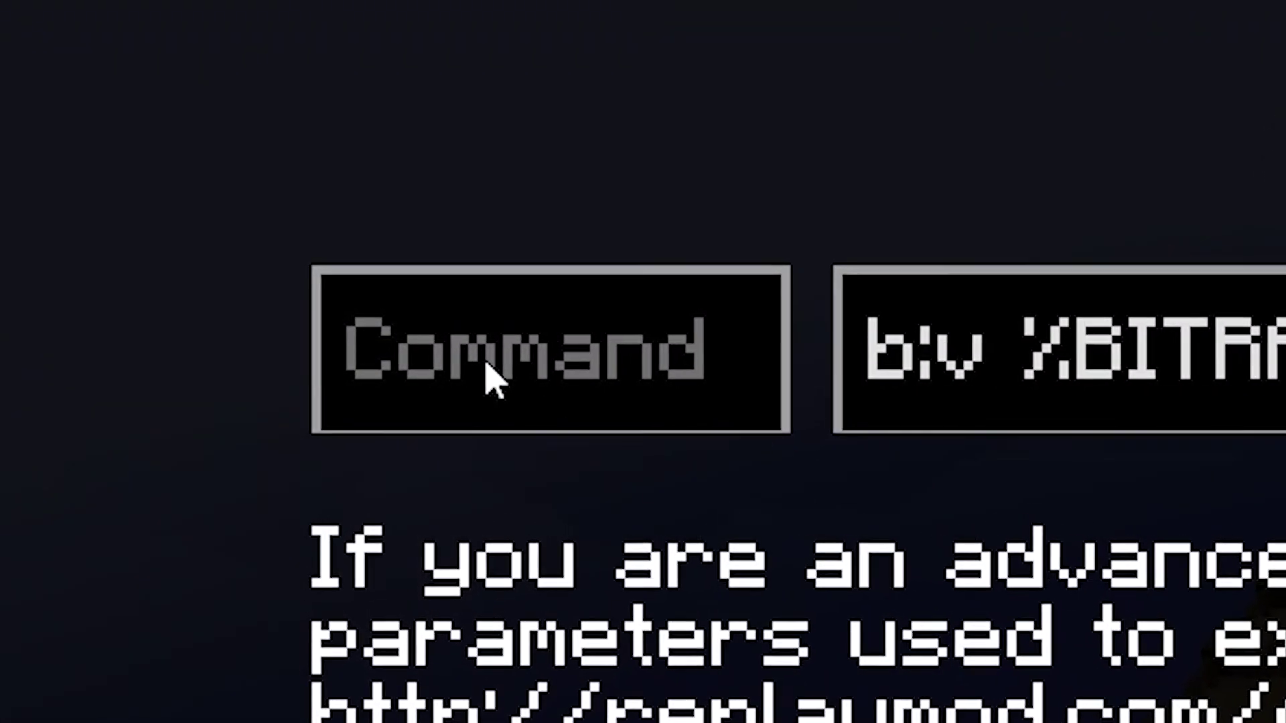
Step: Switch to RLCraft, set the render command to C:\Program Files (x86)\ffmpeg\bin\ffmpeg.exe, and render the video
click(488, 365)
key(ctrl+v)
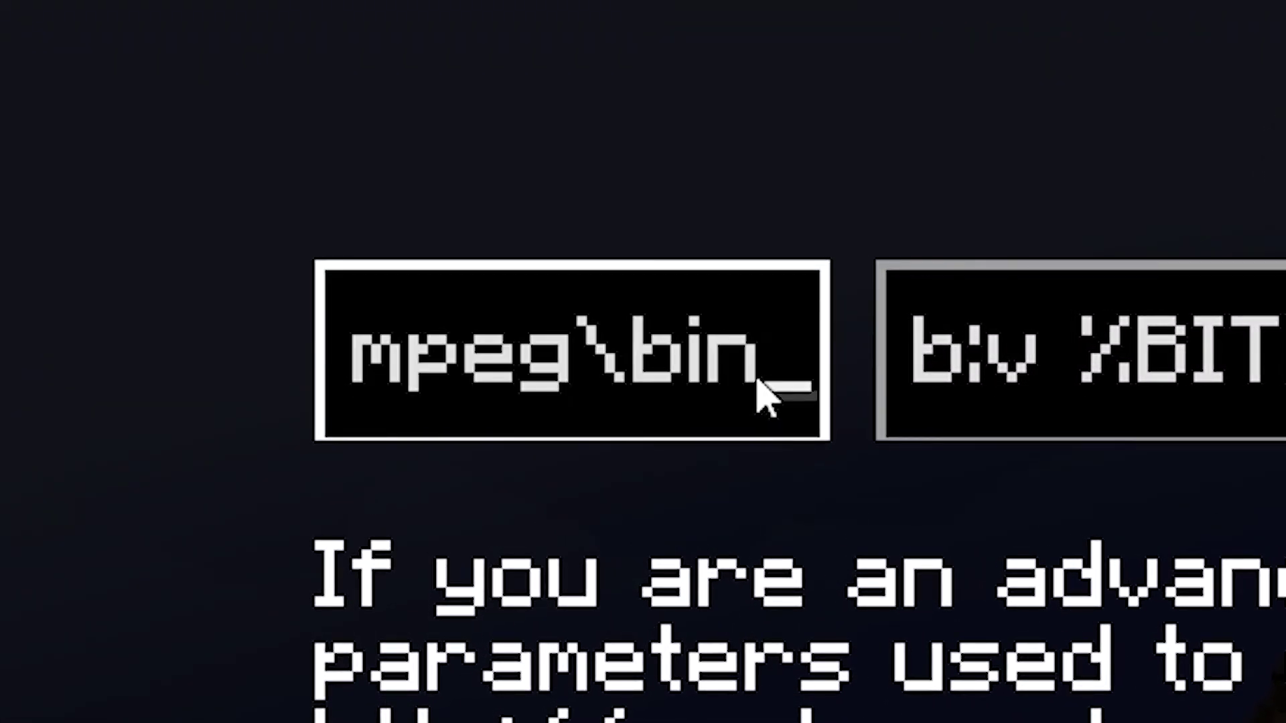
text(\)
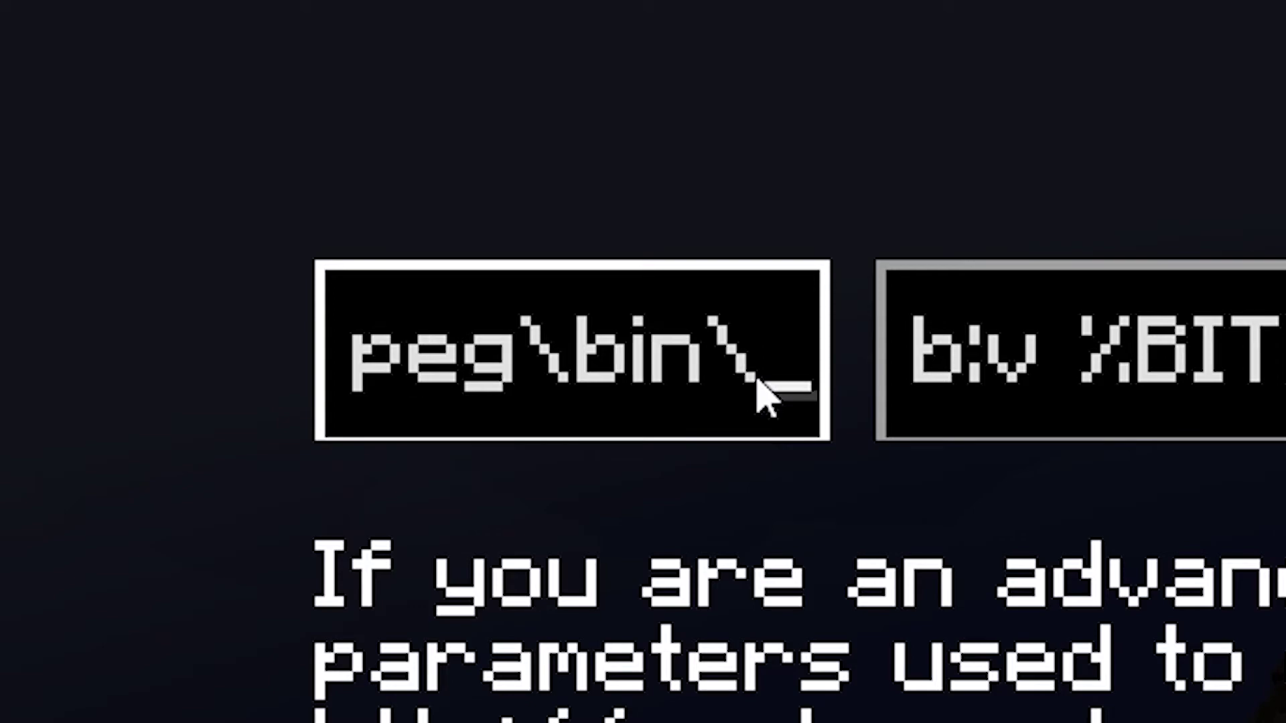
text(ffmop)
key(BackSpace)
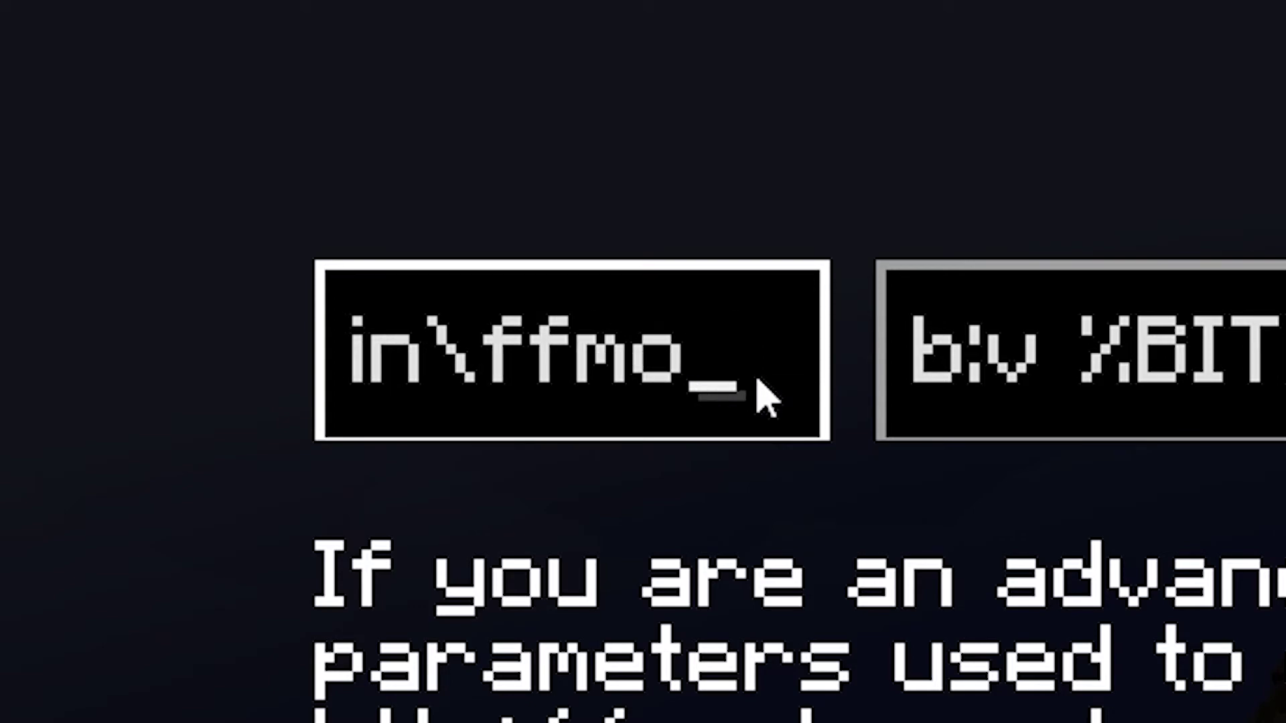
text(peg.exe)
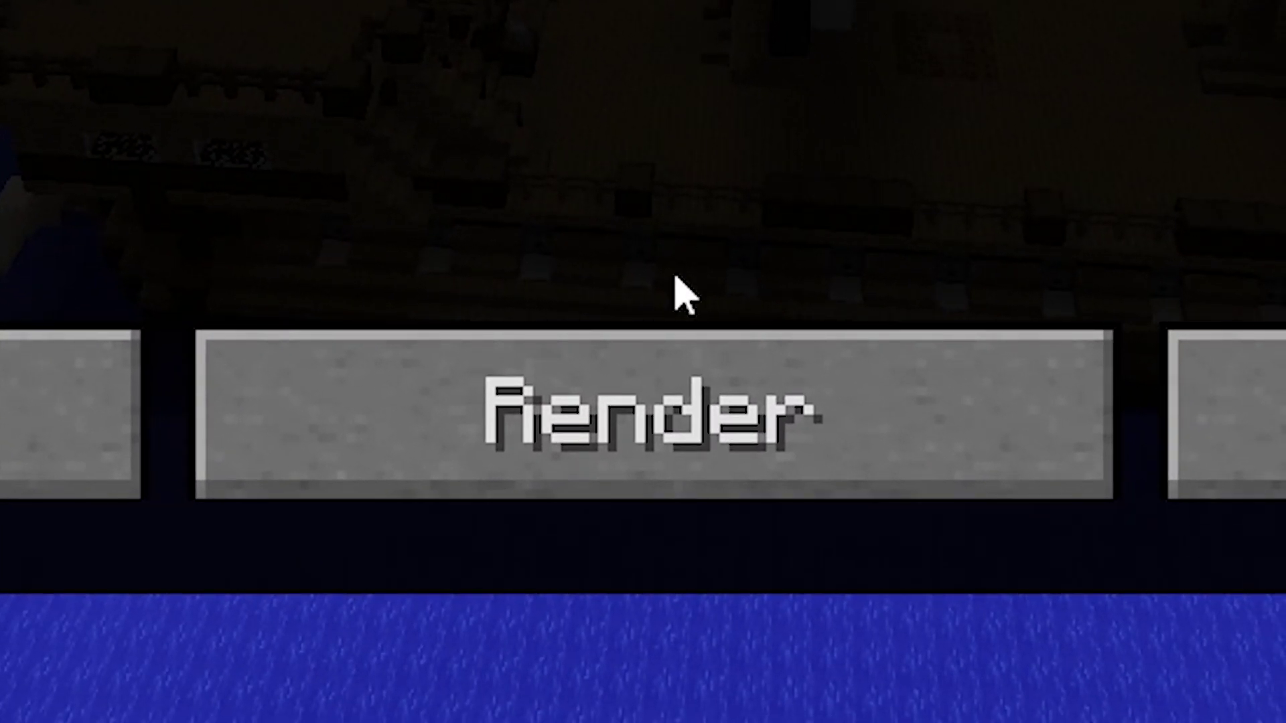
click(675, 333)
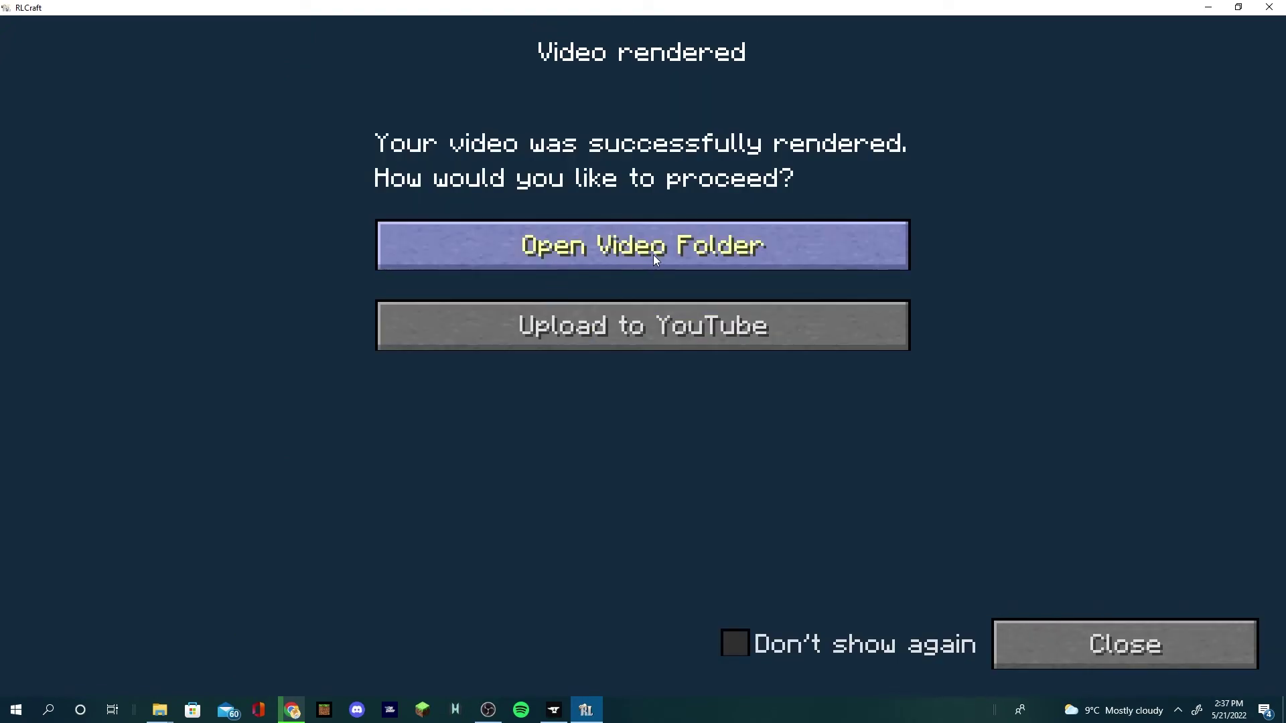
Step: Play the rendered video from its output folder and return to the replay in RLCraft, dismissing the render dialog
click(667, 254)
double_click(381, 194)
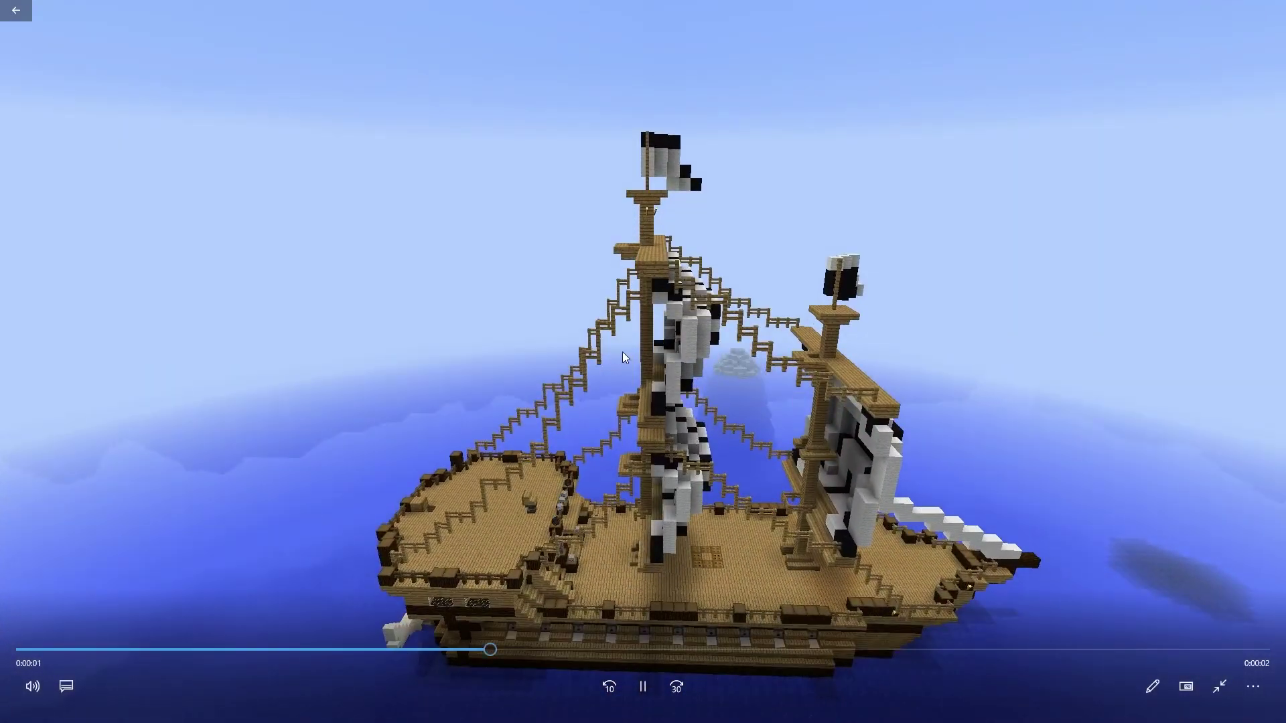
click(1219, 686)
key(alt+Tab)
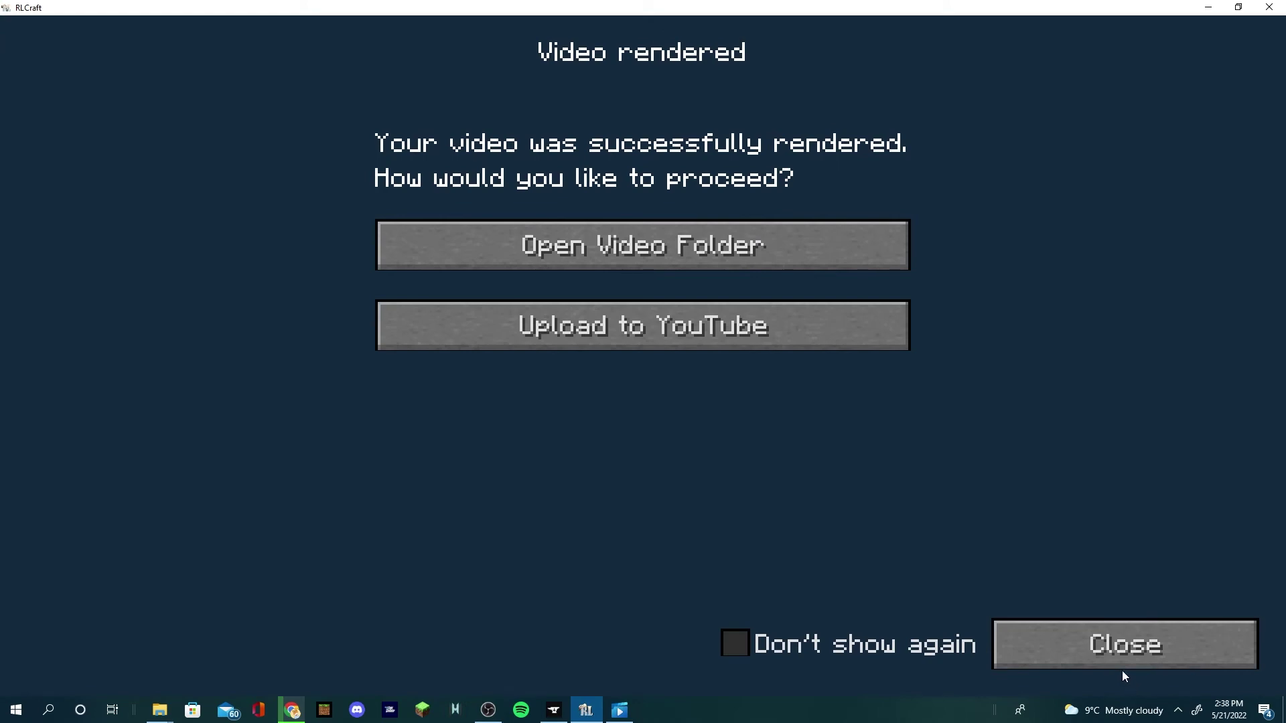
click(1123, 665)
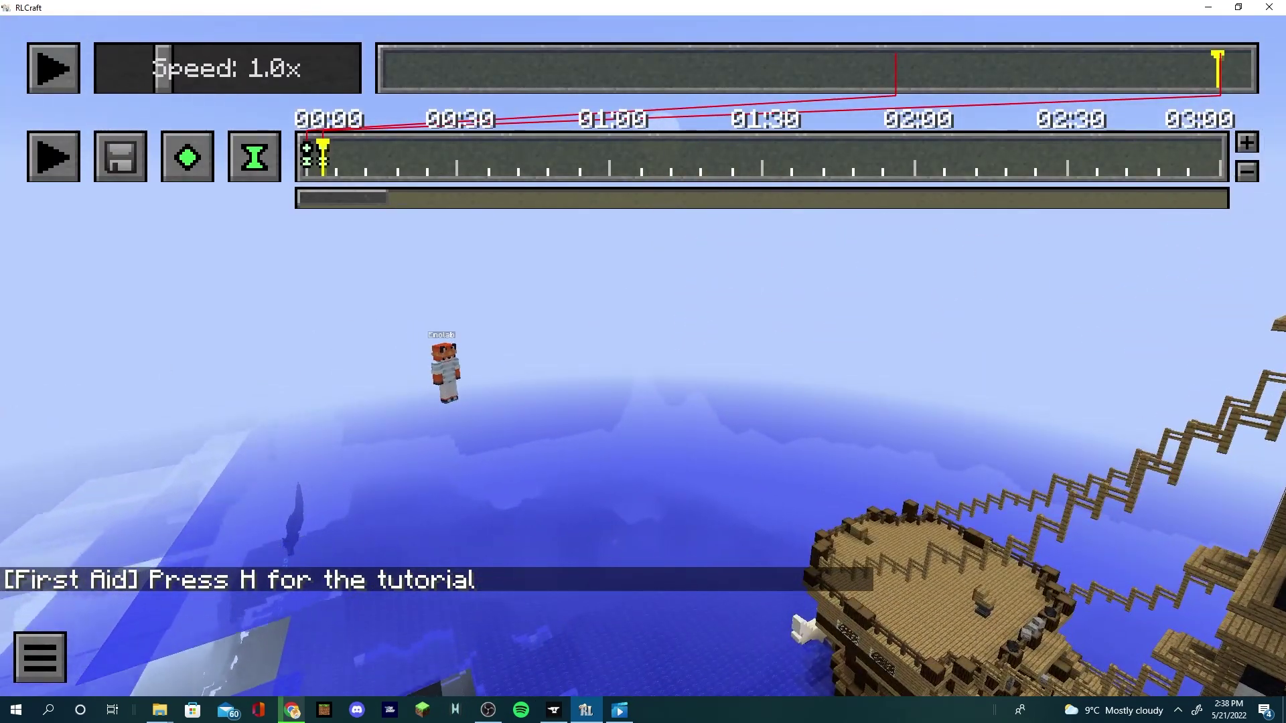
key(w)
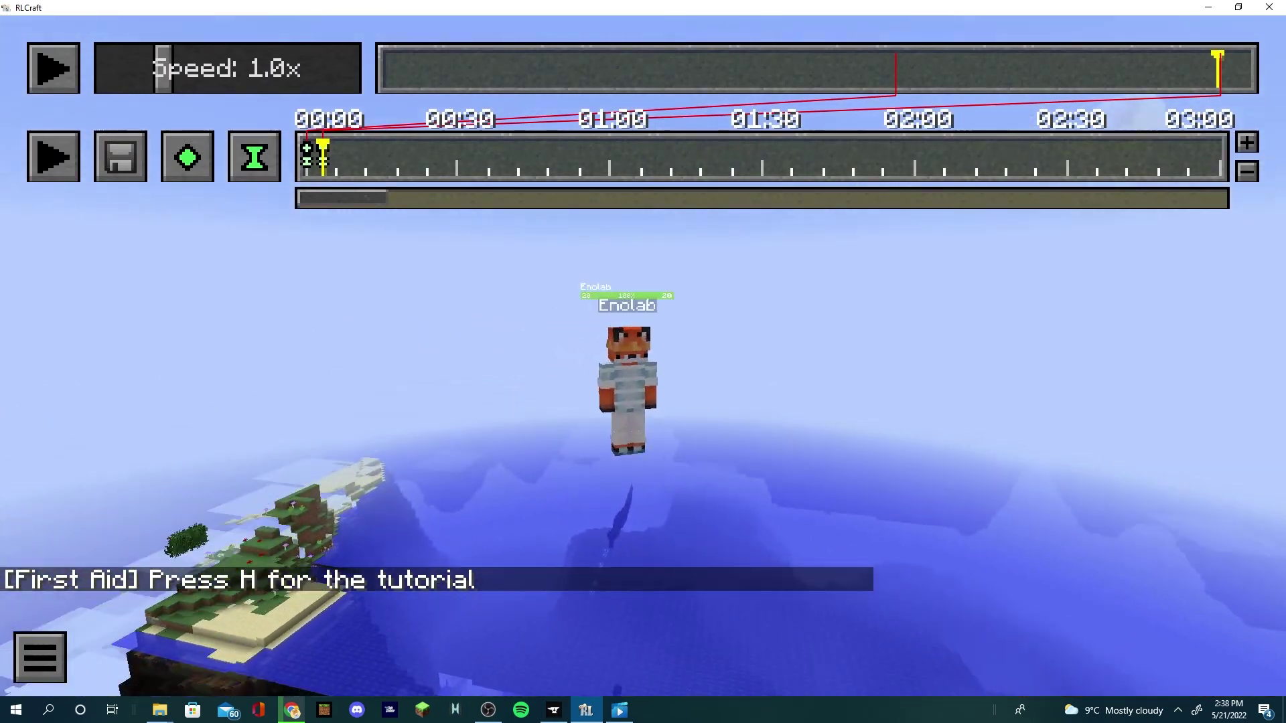
key(a)
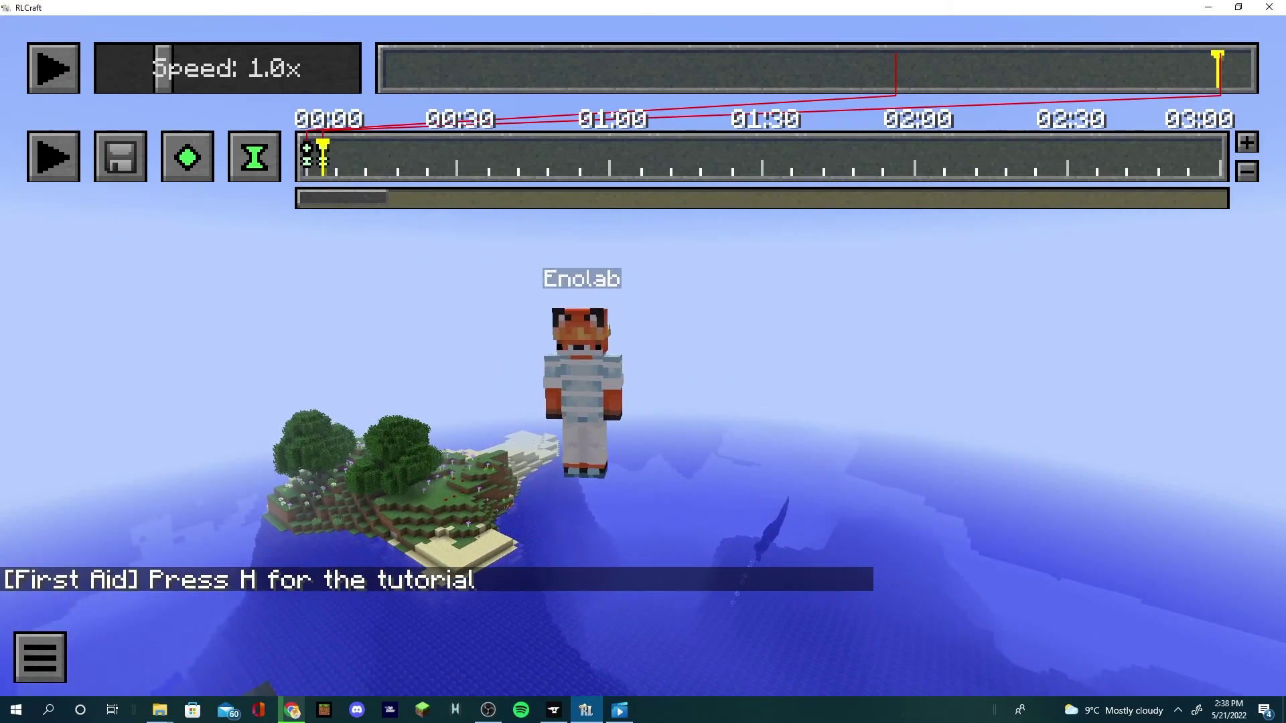
key(w)
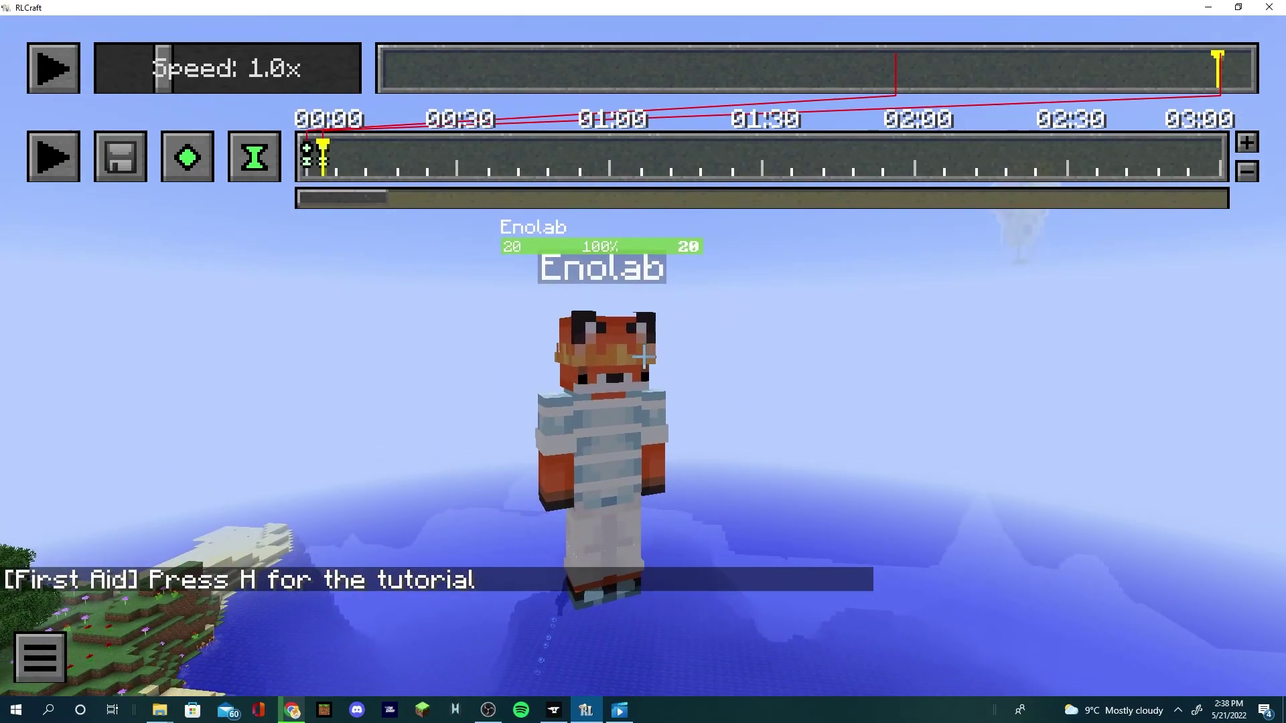